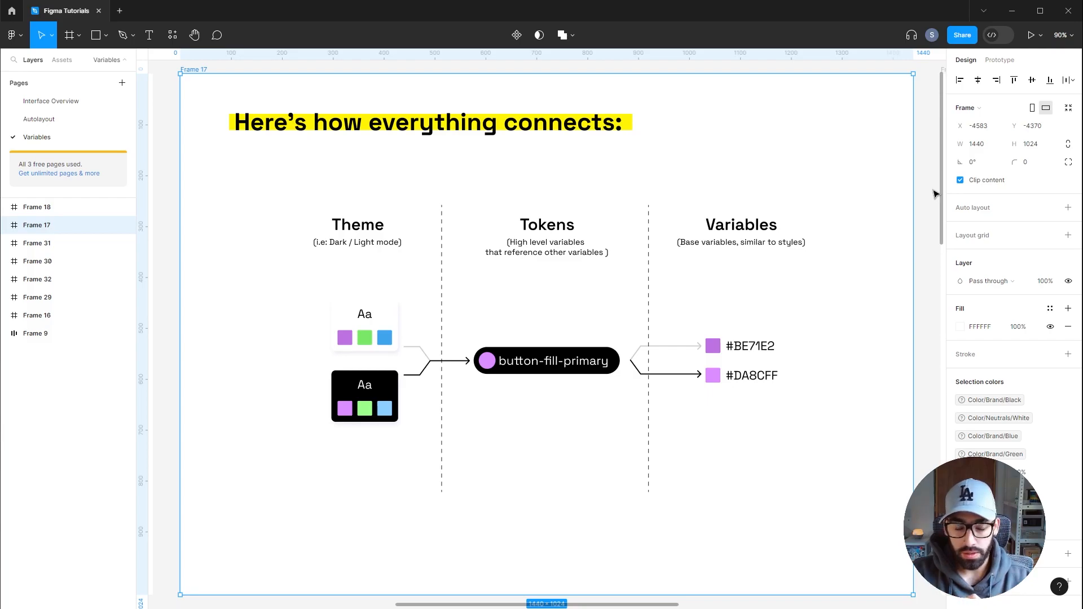
{"action": "key", "text": "n"}
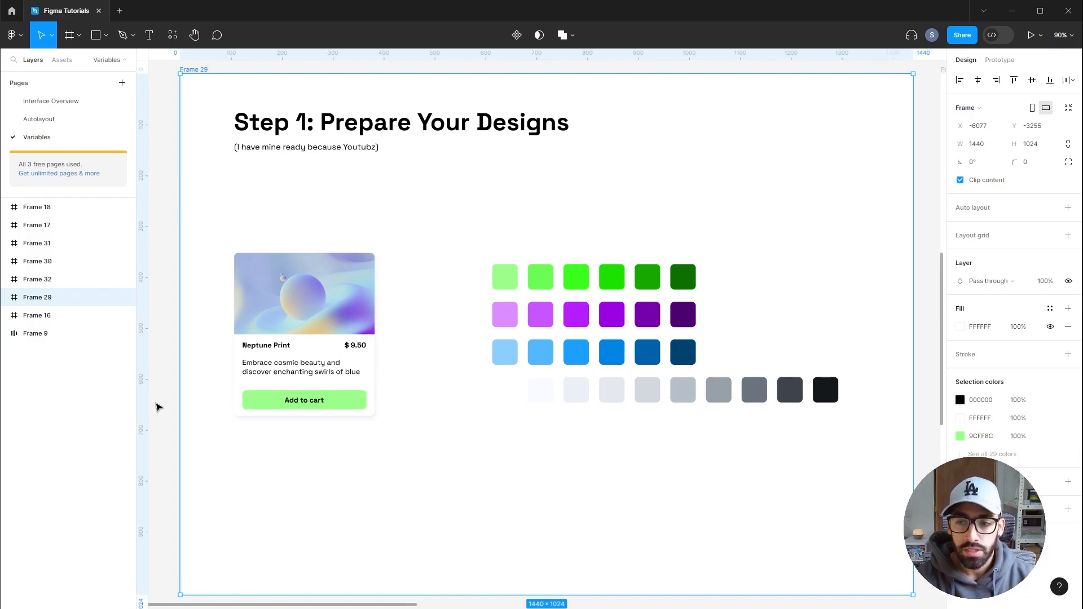
{"action": "left_click", "coordinate": [156, 407]}
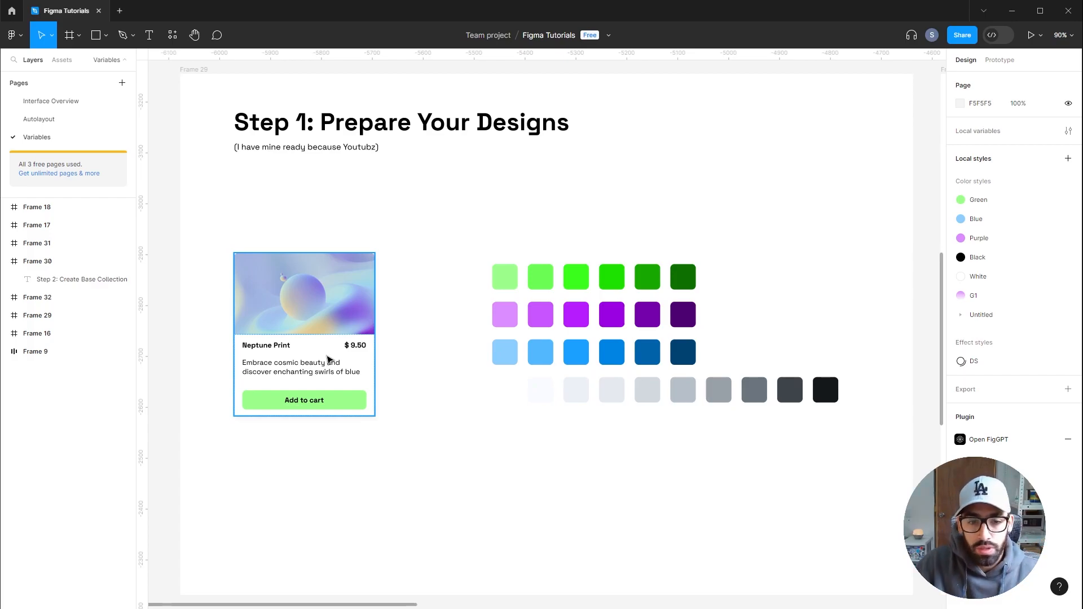
Duplicate the card's price text beside the card and delete its number so only the dollar sign remains
{"action": "scroll", "coordinate": [356, 375], "scroll_direction": "up", "scroll_amount": 5}
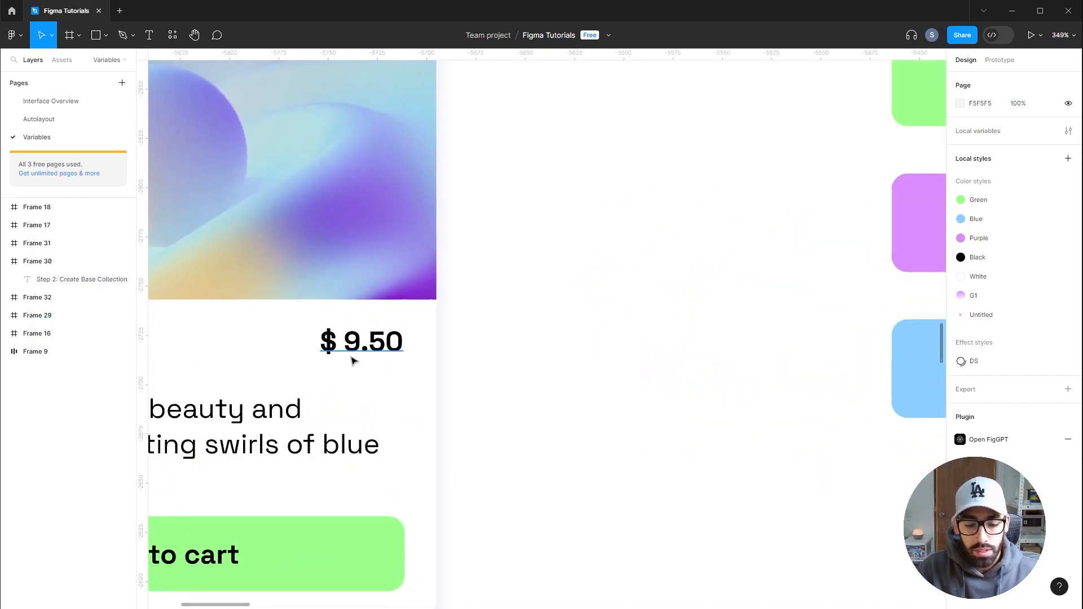
{"action": "left_click", "coordinate": [352, 357]}
{"action": "double_click", "coordinate": [382, 339]}
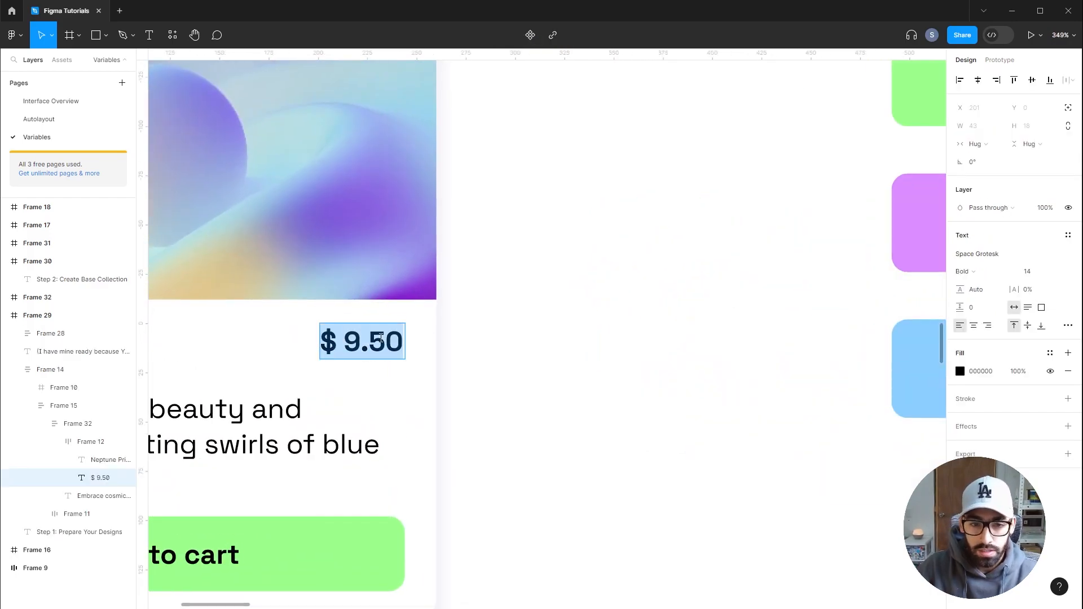
{"action": "left_click_drag", "start_coordinate": [342, 345], "coordinate": [408, 347]}
{"action": "left_click_drag", "start_coordinate": [340, 346], "coordinate": [317, 347]}
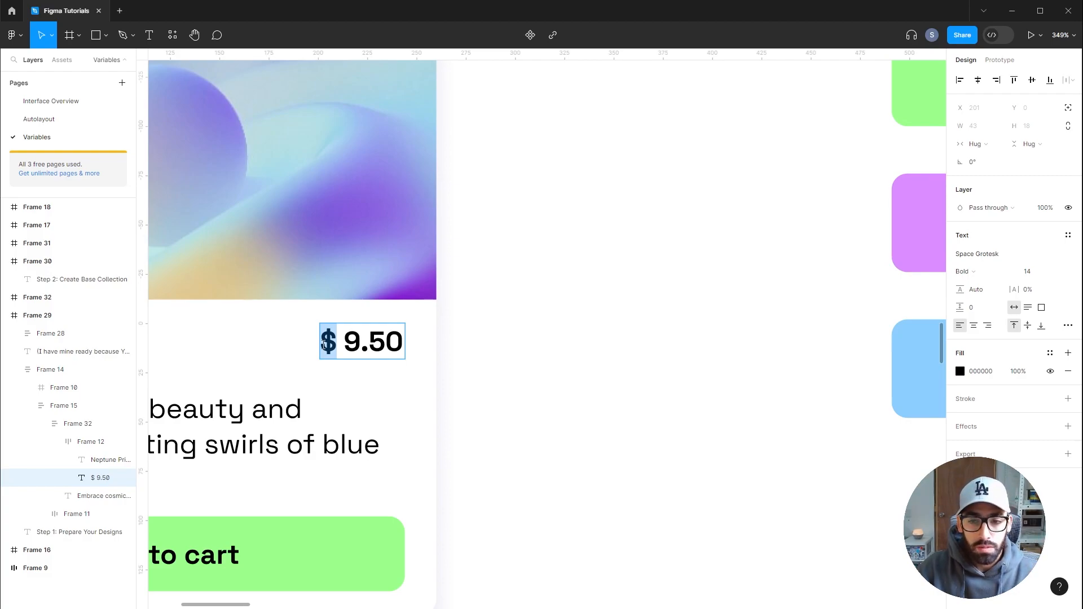
{"action": "key", "text": "Escape"}
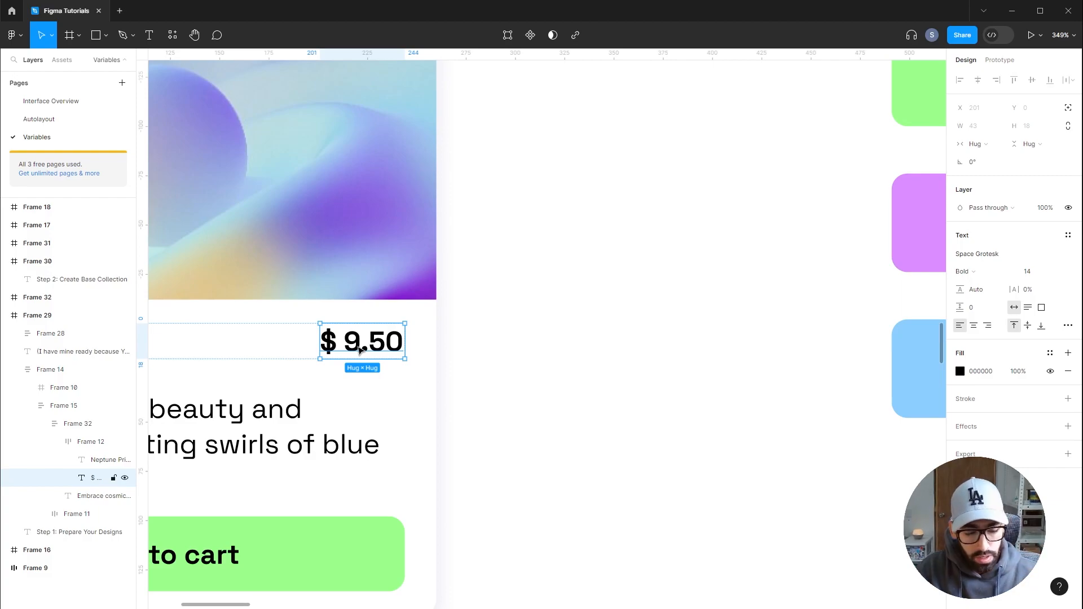
{"action": "left_click_drag", "start_coordinate": [359, 350], "coordinate": [666, 345]}
{"action": "key", "text": "ctrl+c"}
{"action": "double_click", "coordinate": [559, 341]}
{"action": "key", "text": "BackSpace"}
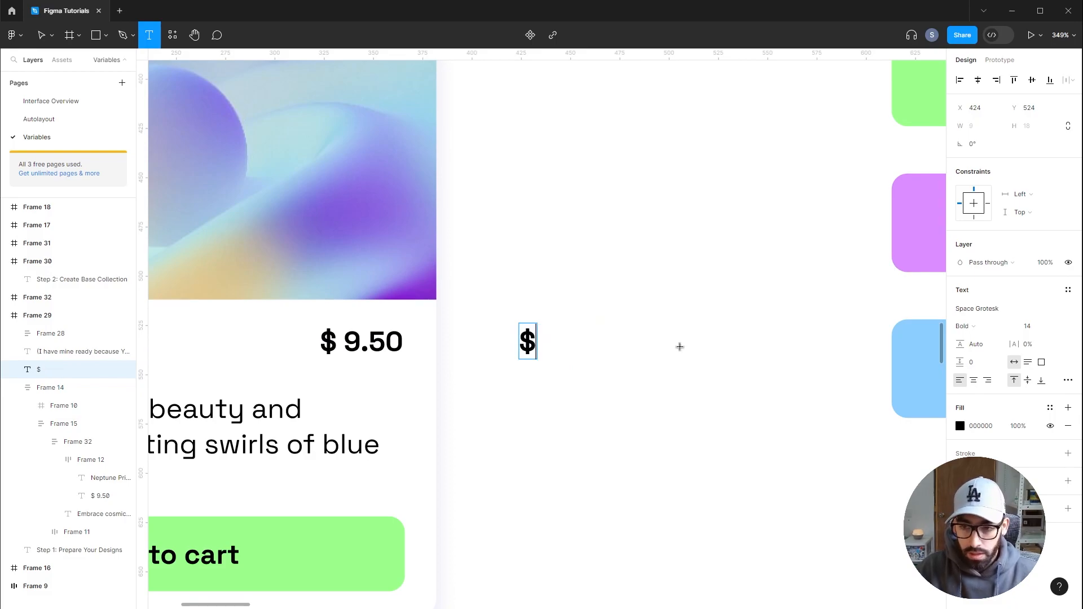
{"action": "key", "text": "Escape"}
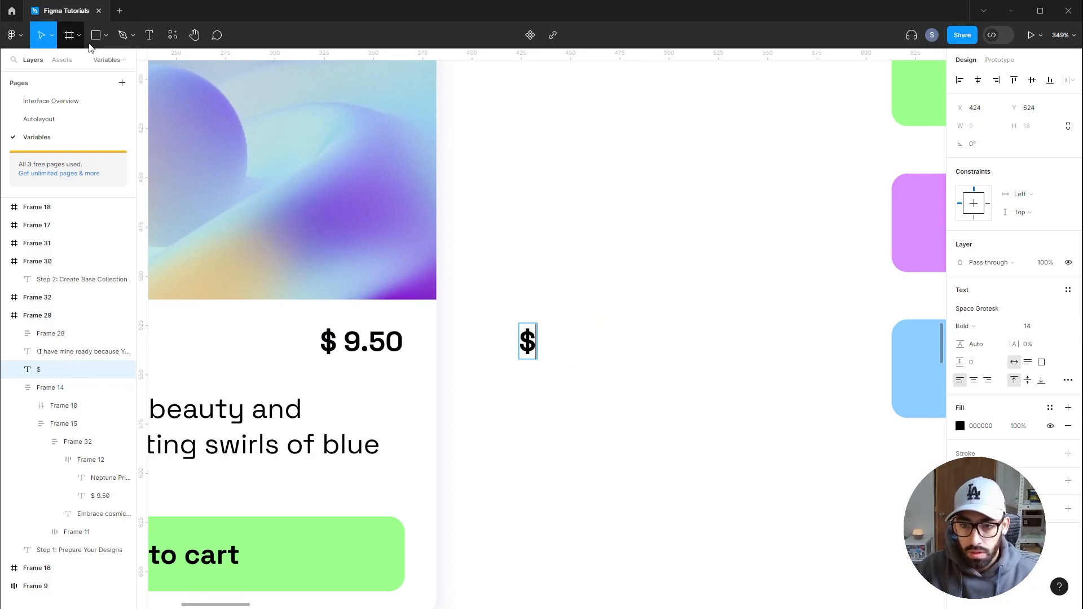
Paste the 9.50 text next to the dollar sign and wrap both in a horizontal auto layout frame
{"action": "key", "text": "ctrl+v"}
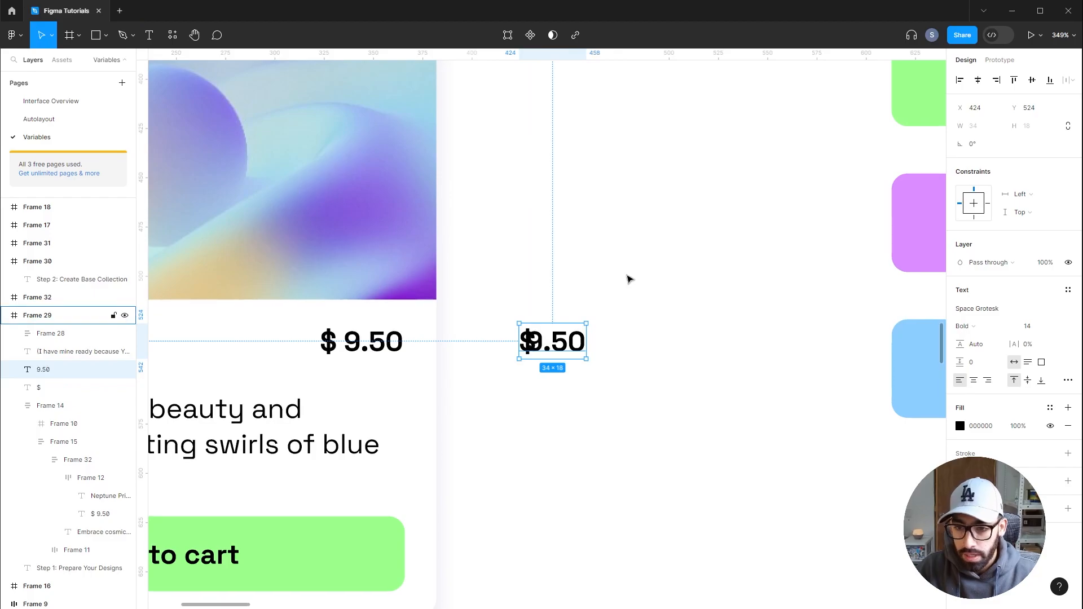
{"action": "left_click_drag", "start_coordinate": [570, 343], "coordinate": [595, 344]}
{"action": "left_click", "coordinate": [533, 343], "text": "shift"}
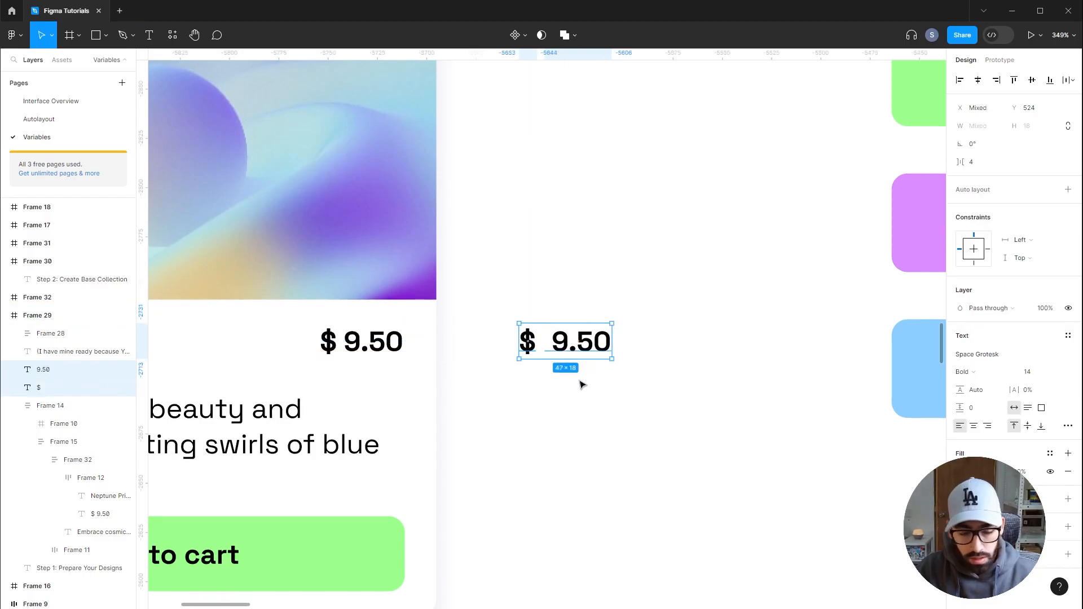
{"action": "key", "text": "shift+a"}
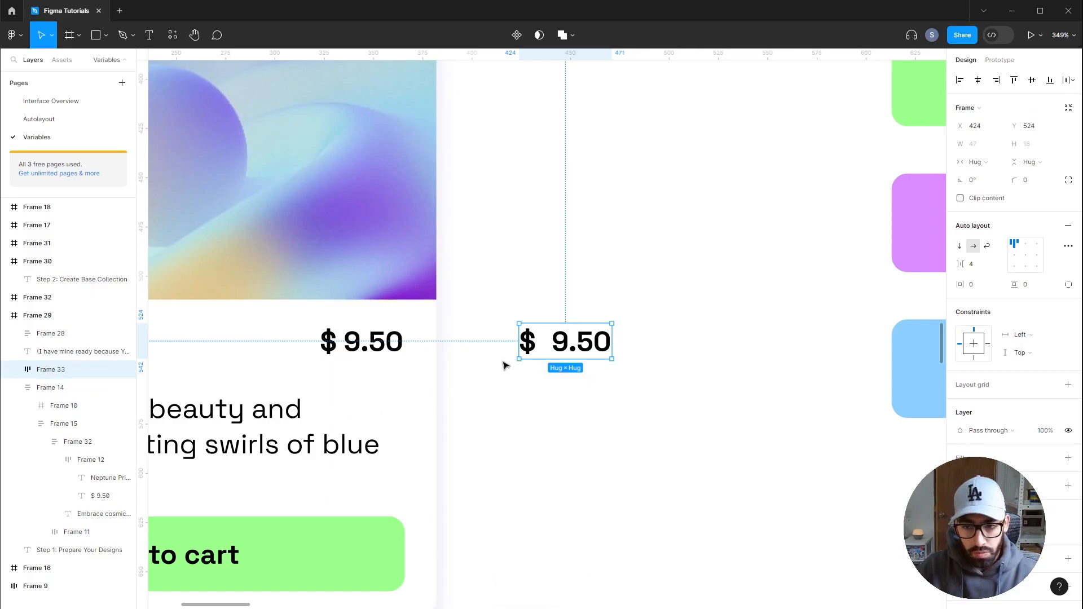
Inspect the original price text and the new dollar sign and number layers
{"action": "left_click", "coordinate": [574, 349]}
{"action": "left_click", "coordinate": [400, 351]}
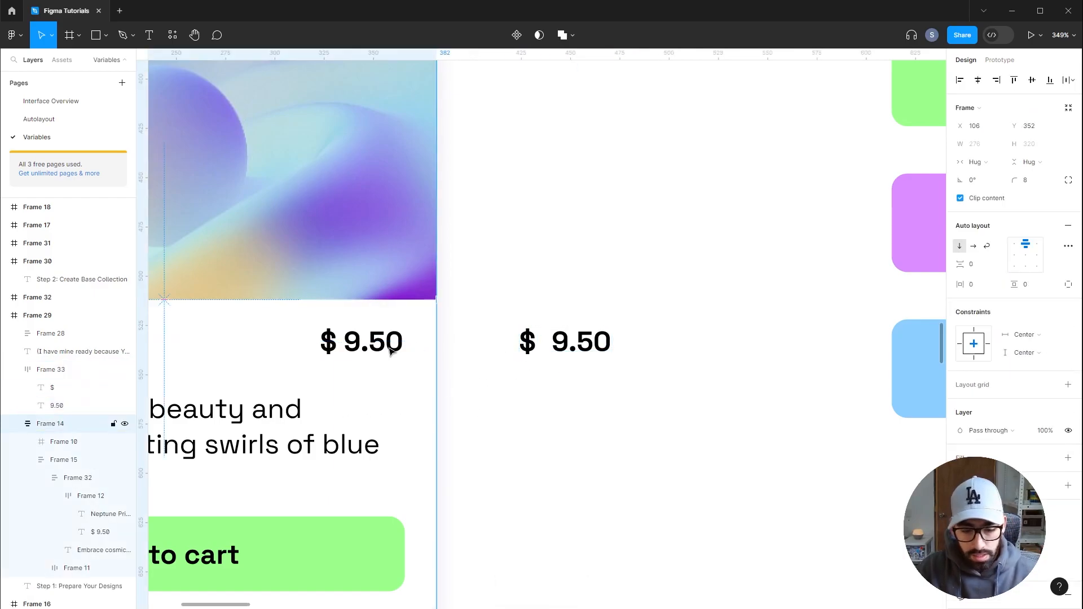
{"action": "double_click", "coordinate": [376, 344]}
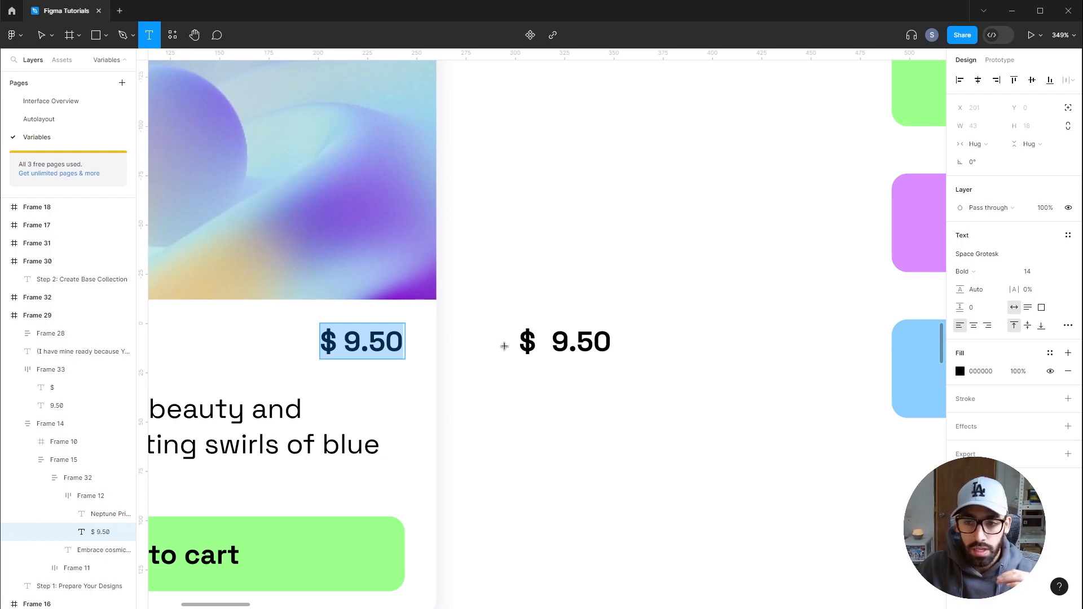
{"action": "double_click", "coordinate": [565, 343]}
{"action": "double_click", "coordinate": [590, 346]}
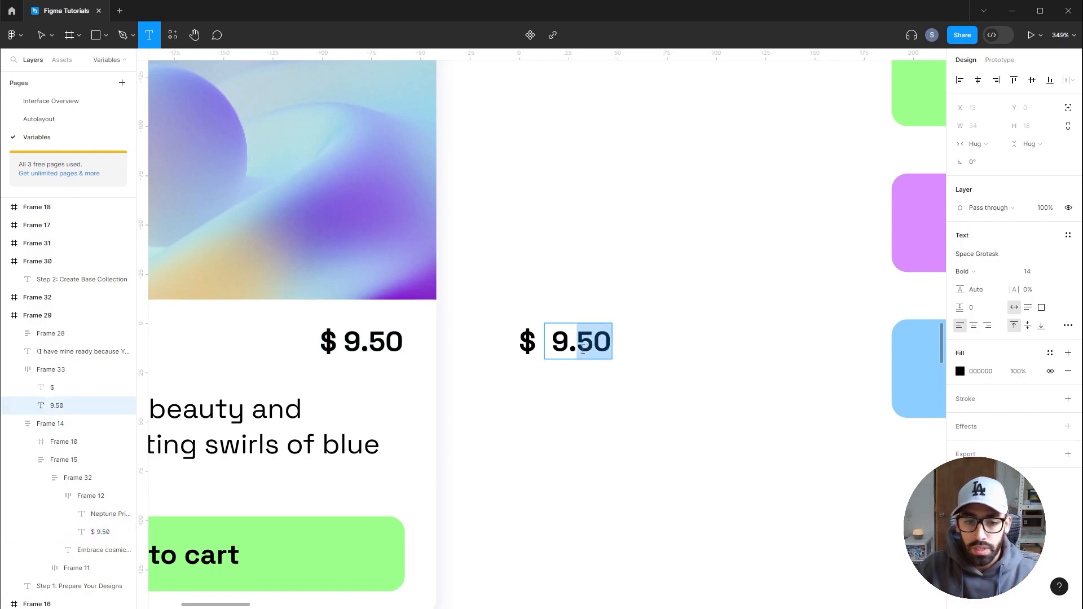
{"action": "double_click", "coordinate": [527, 344]}
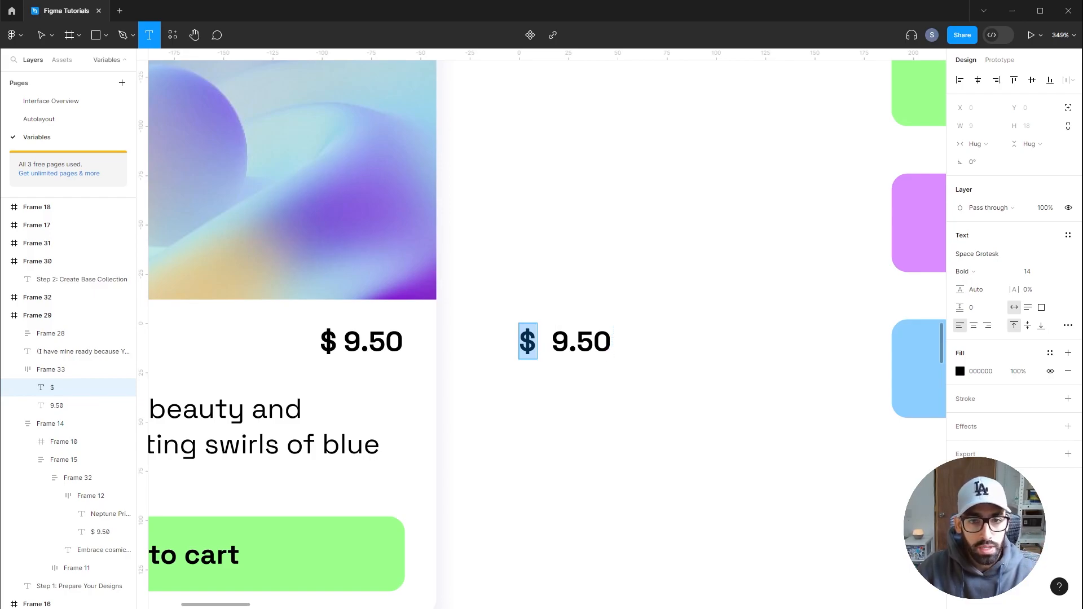
{"action": "key", "text": "Escape"}
{"action": "key", "text": "Escape"}
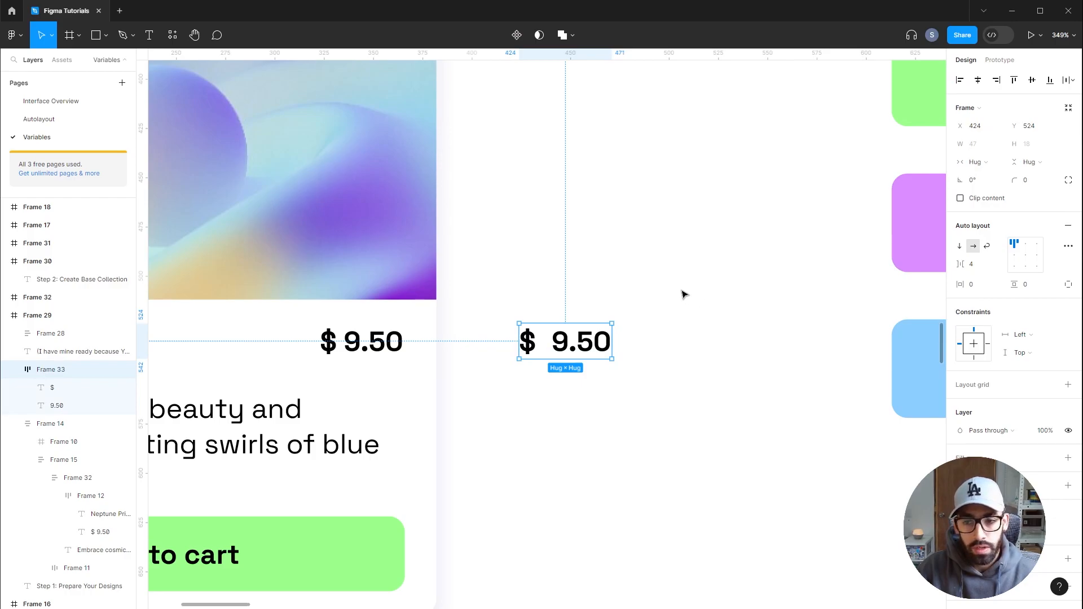
Reduce the auto layout gap between the dollar sign and the number to 3
{"action": "left_click", "coordinate": [976, 264]}
{"action": "key", "text": "Down"}
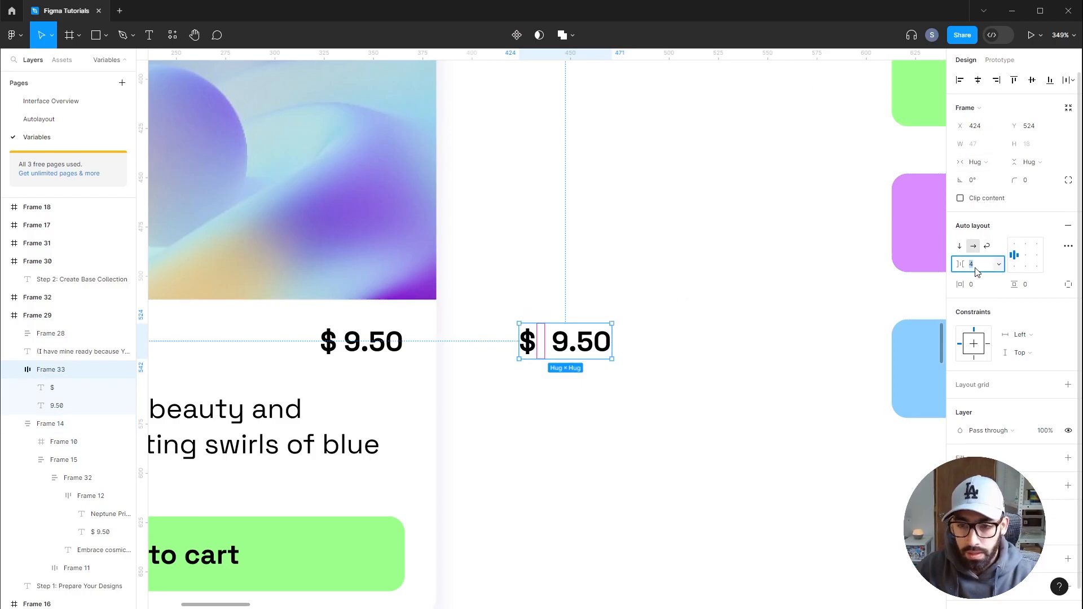
{"action": "left_click", "coordinate": [630, 295]}
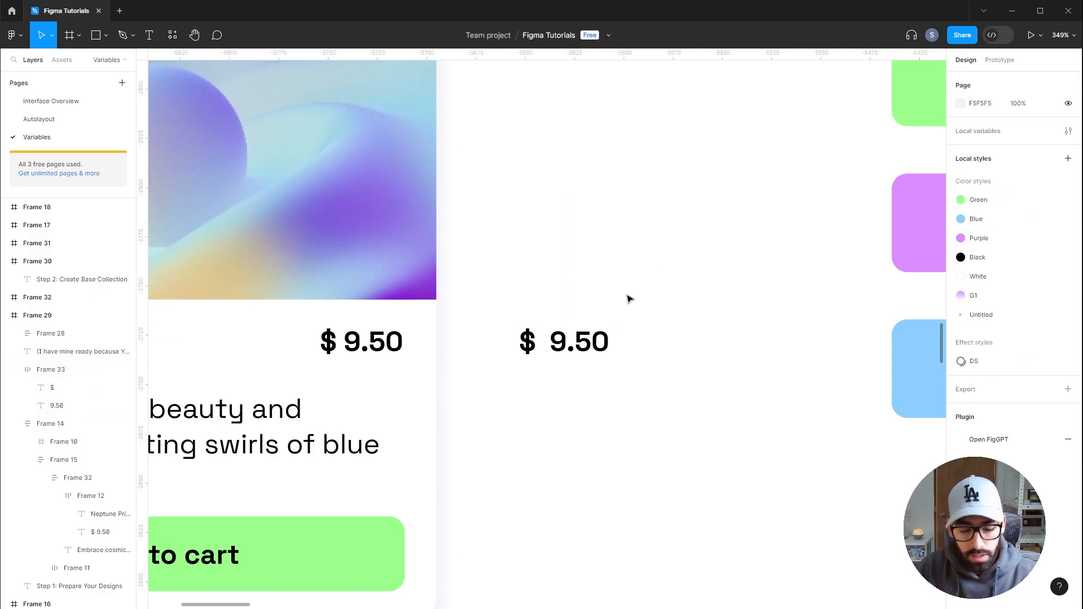
Delete the leading space in the 9.50 text
{"action": "key", "text": "t"}
{"action": "left_click", "coordinate": [553, 326]}
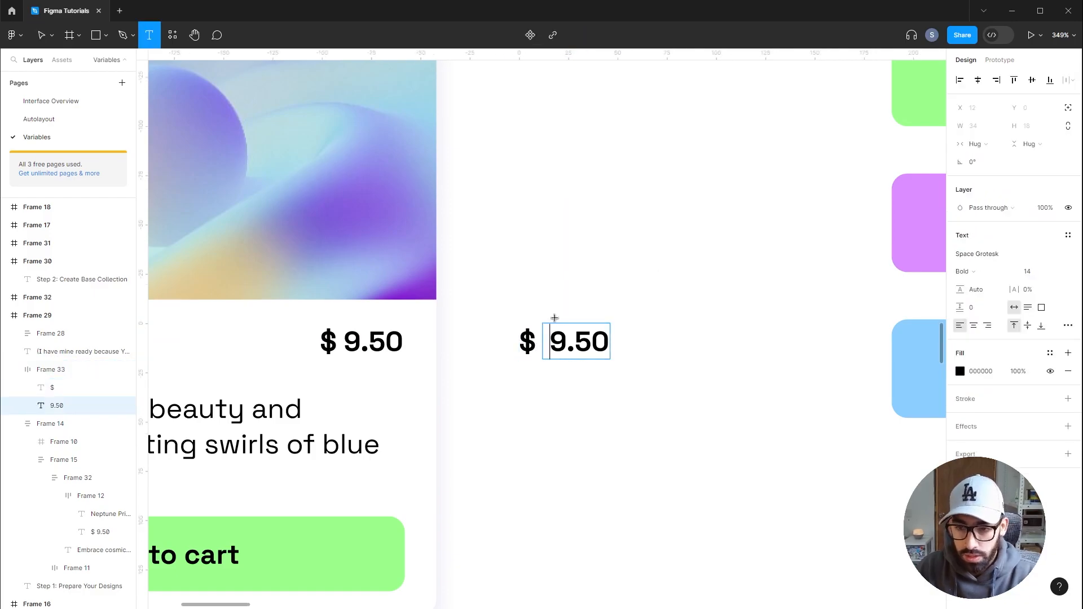
{"action": "key", "text": "BackSpace"}
{"action": "key", "text": "Escape"}
{"action": "key", "text": "Escape"}
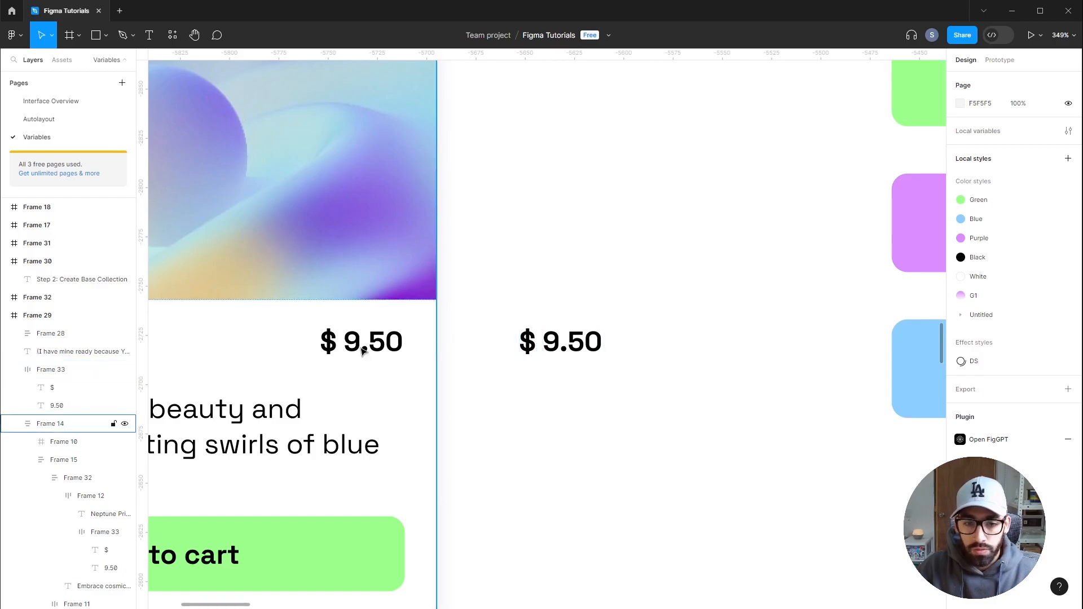
Replace the card's original price text with the new dollar-and-number auto layout frame
{"action": "left_click", "coordinate": [560, 348]}
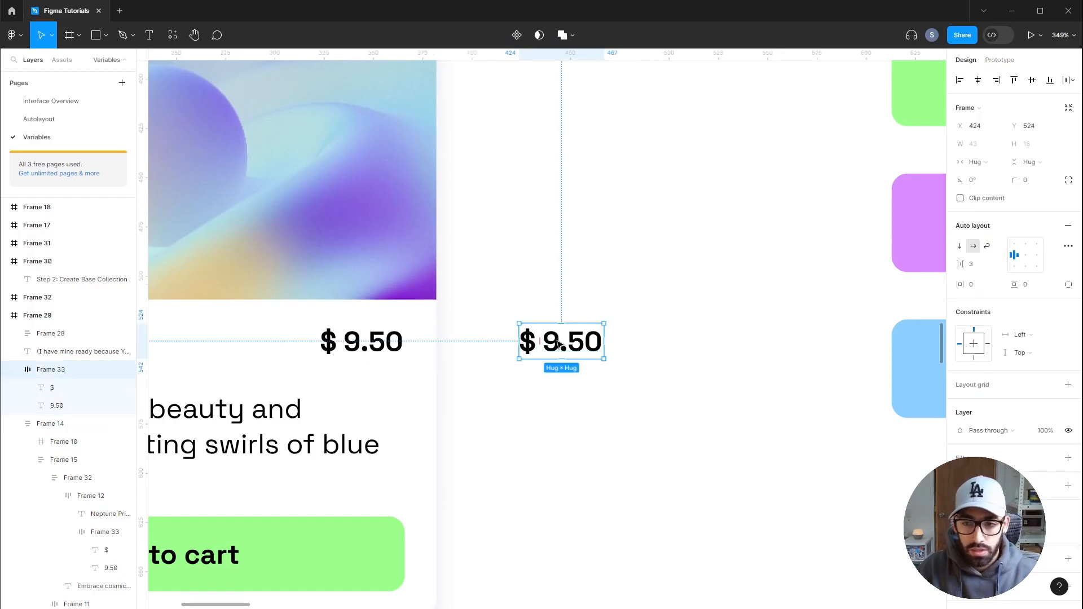
{"action": "left_click", "coordinate": [372, 340]}
{"action": "double_click", "coordinate": [373, 342]}
{"action": "double_click", "coordinate": [374, 342]}
{"action": "double_click", "coordinate": [373, 341]}
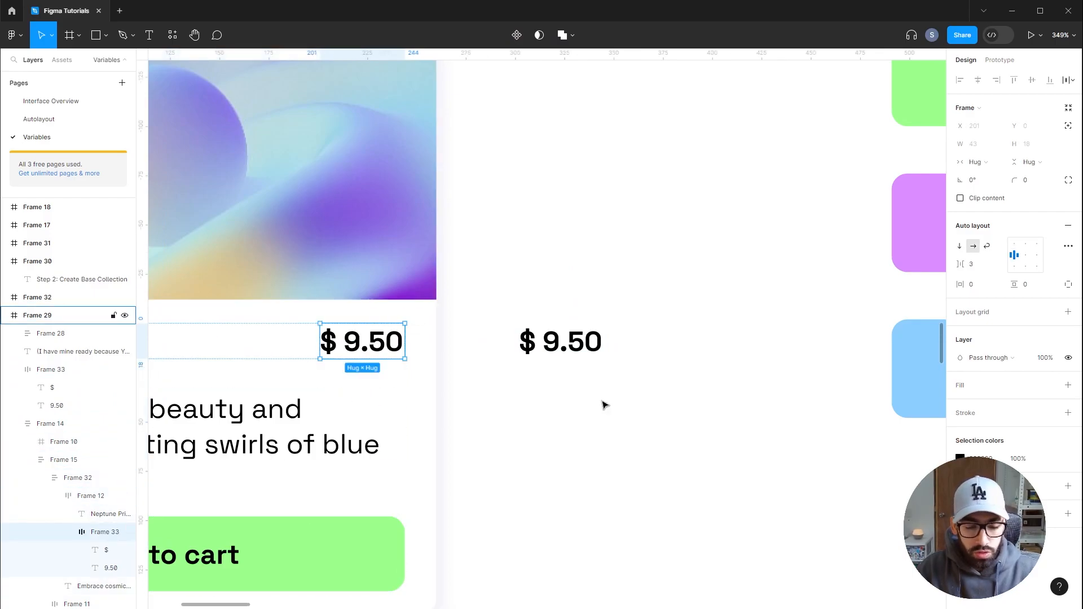
{"action": "key", "text": "ctrl+shift+r"}
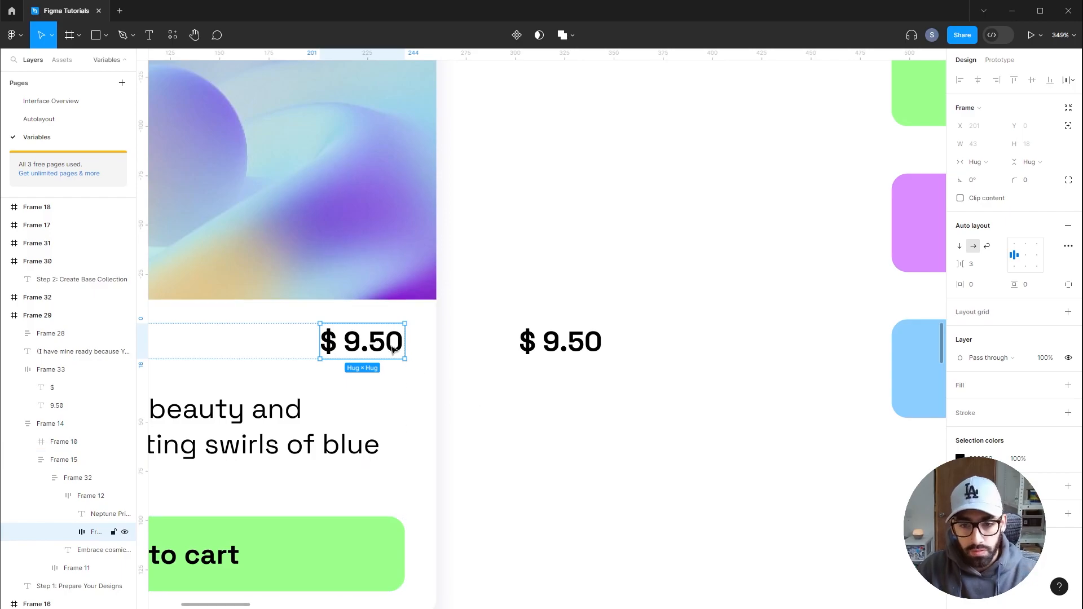
{"action": "double_click", "coordinate": [330, 349]}
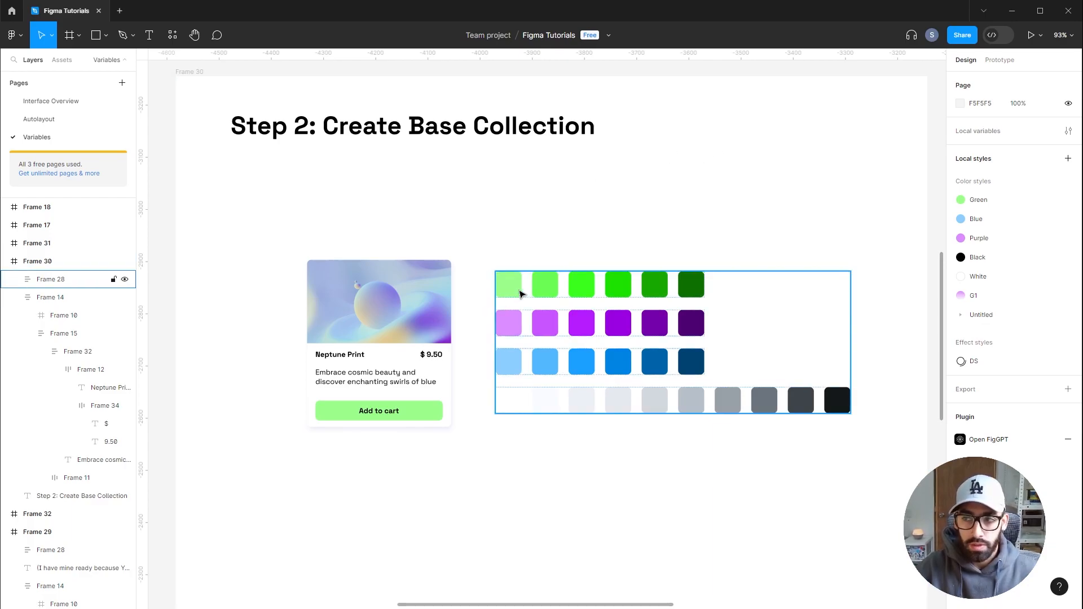
Open the local variables panel on the Step 2 frame
{"action": "left_click", "coordinate": [521, 293]}
{"action": "left_click", "coordinate": [504, 179]}
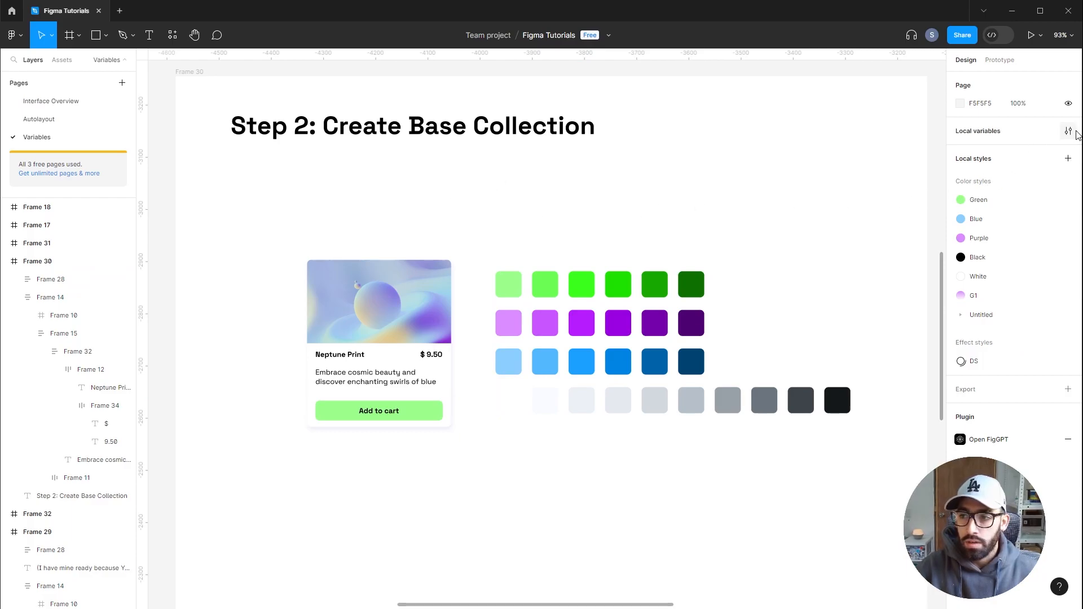
{"action": "left_click", "coordinate": [1068, 132]}
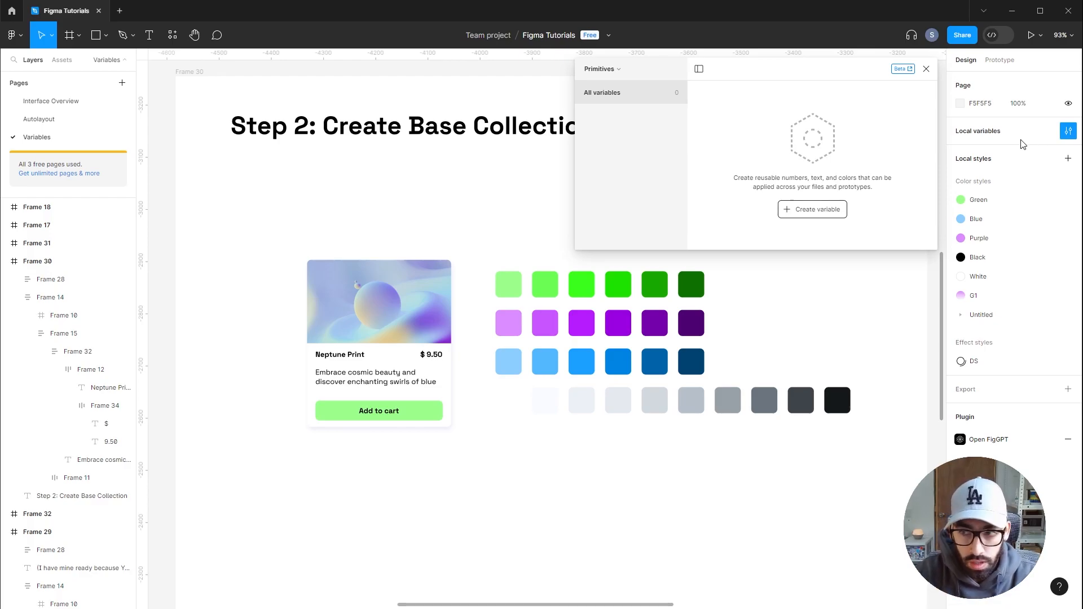
Create five color variables in the Primitives collection
{"action": "left_click", "coordinate": [799, 210]}
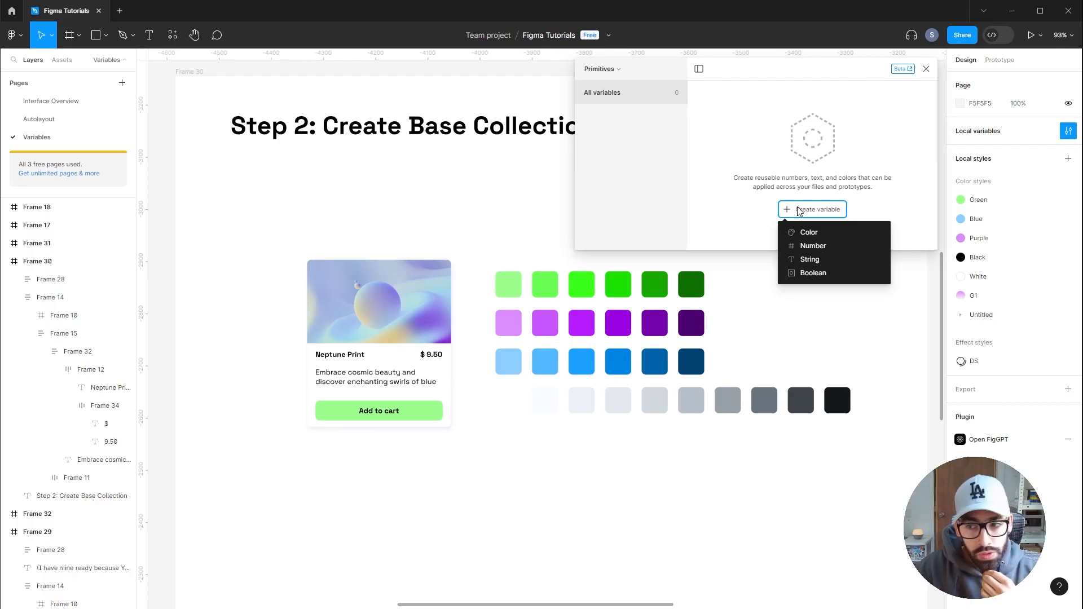
{"action": "left_click", "coordinate": [813, 235]}
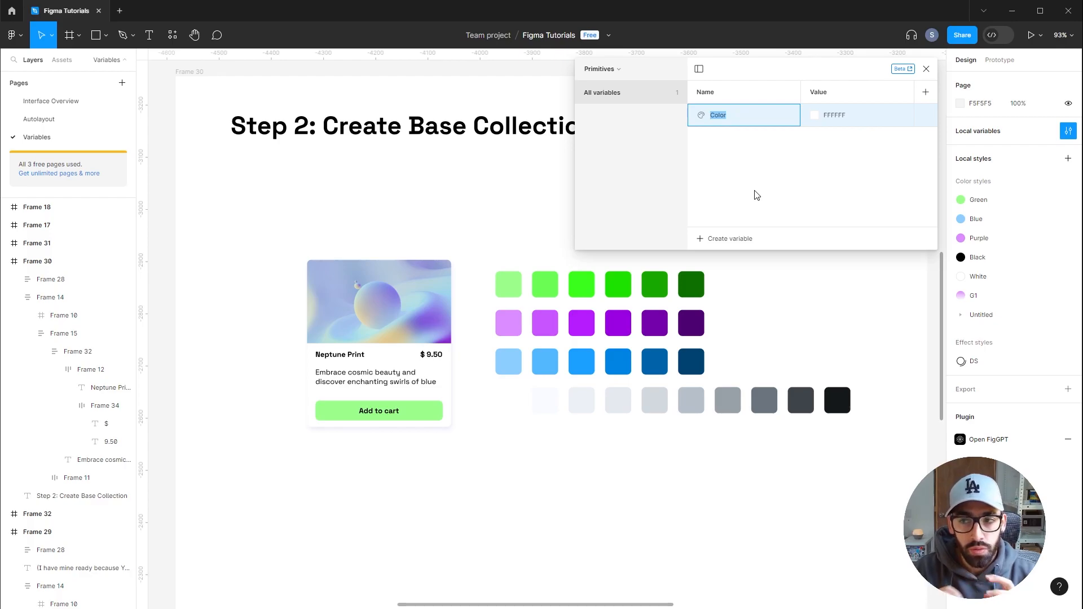
{"action": "left_click", "coordinate": [757, 172]}
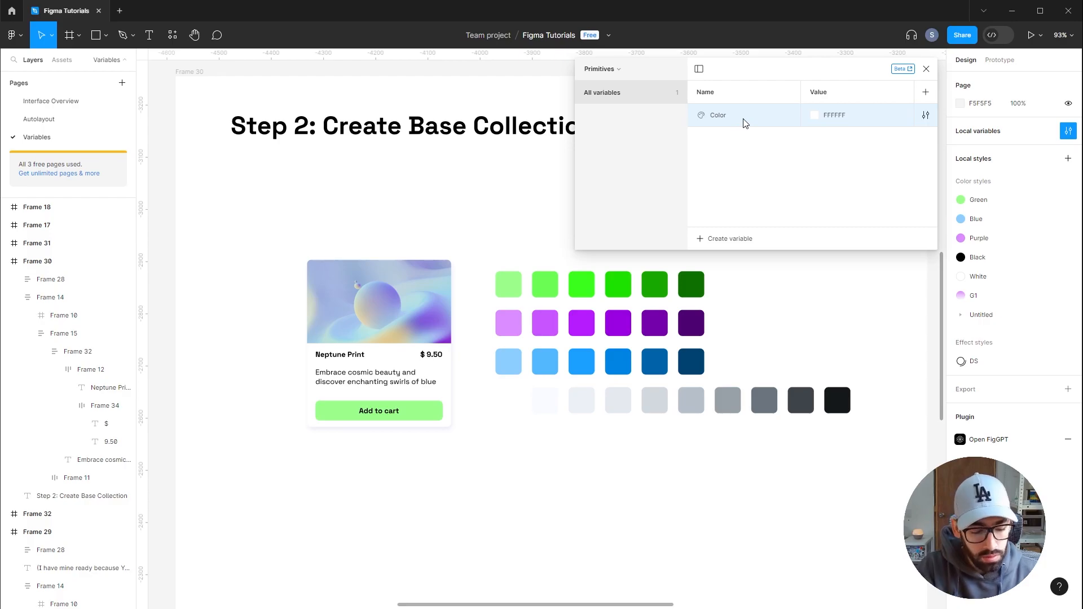
{"action": "key", "text": "shift+Return"}
{"action": "key", "text": "Return"}
{"action": "key", "text": "shift+Return"}
{"action": "key", "text": "Return"}
{"action": "key", "text": "shift+Return"}
{"action": "key", "text": "Return"}
{"action": "key", "text": "shift+Return"}
{"action": "key", "text": "Return"}
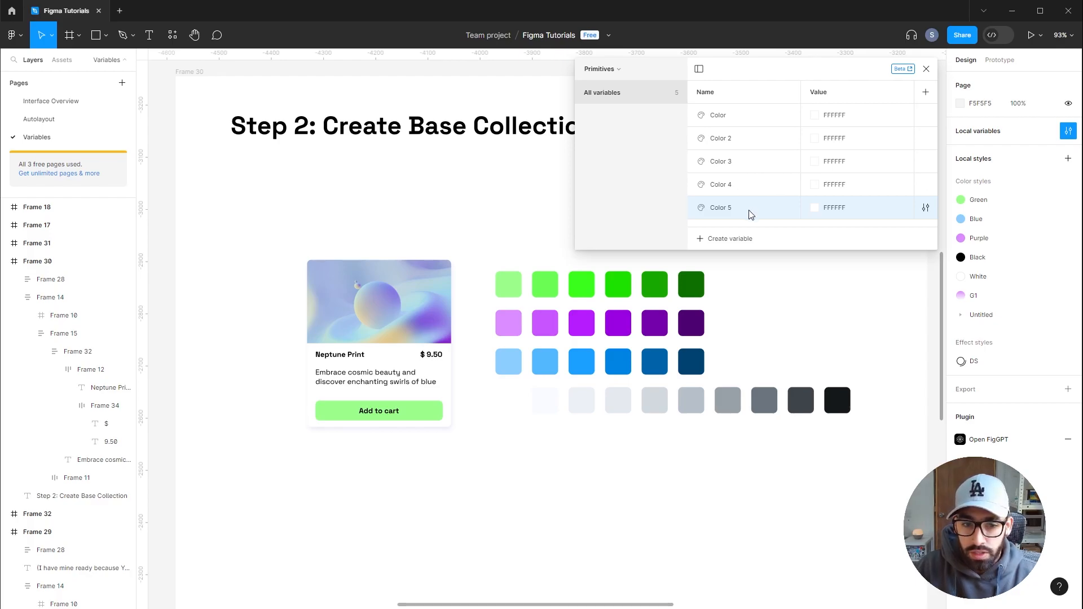
Create a new collection, then switch back to the Primitives collection
{"action": "left_click", "coordinate": [618, 72]}
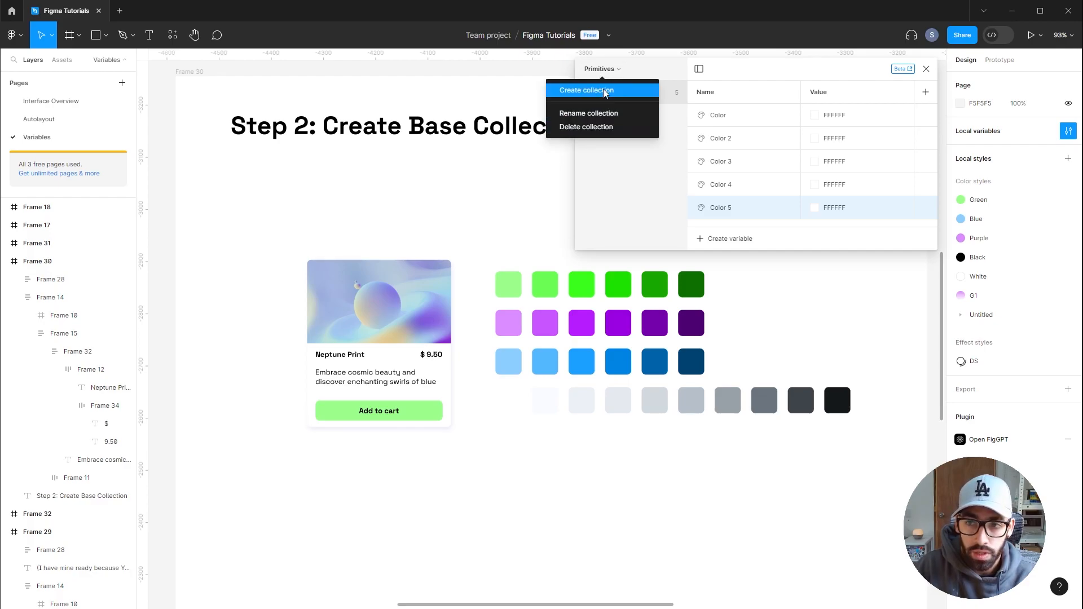
{"action": "left_click", "coordinate": [605, 91]}
{"action": "key", "text": "Return"}
{"action": "left_click", "coordinate": [616, 70]}
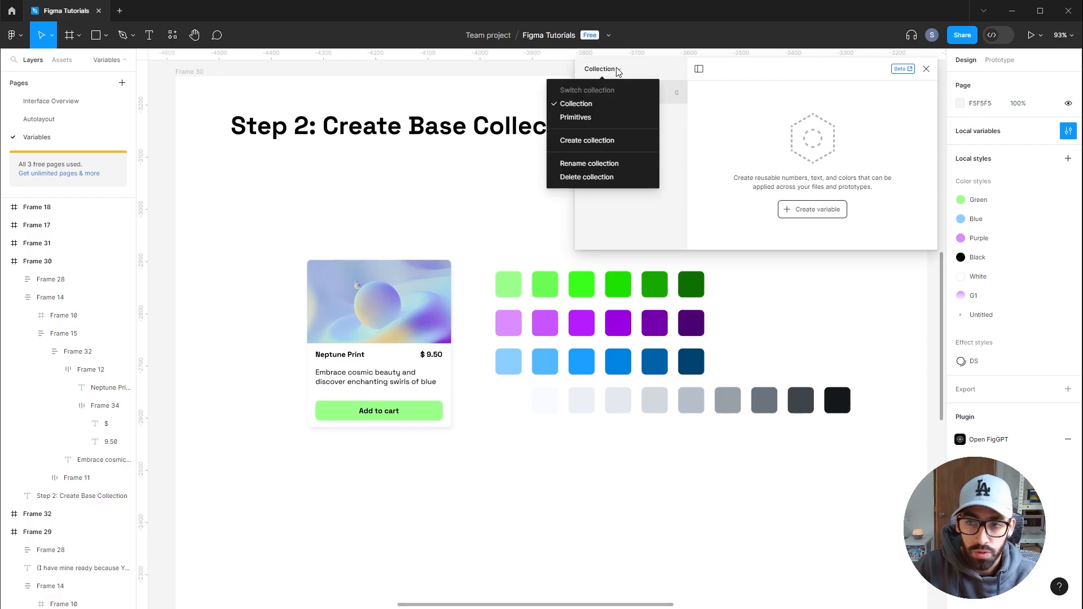
{"action": "left_click", "coordinate": [593, 117]}
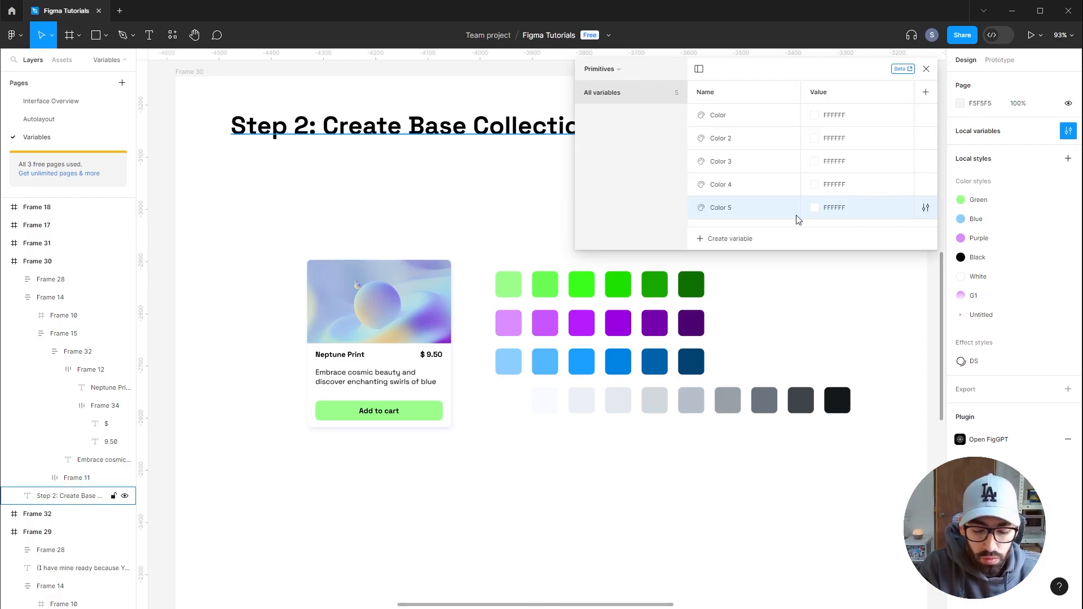
Add color variables to Primitives until it holds Color through Color 10
{"action": "key", "text": "shift+Return"}
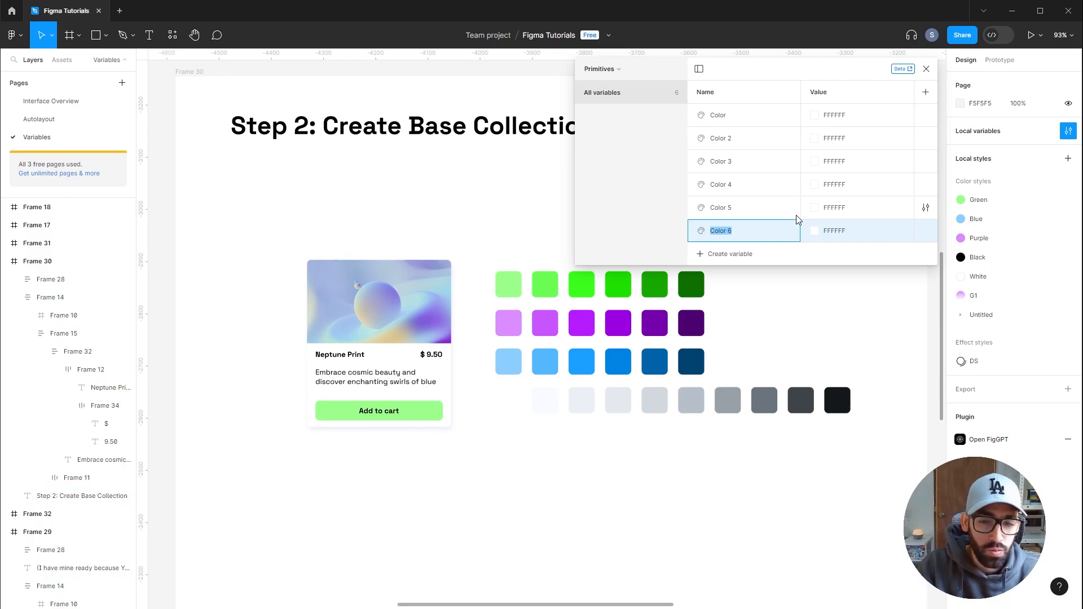
{"action": "key", "text": "shift+Return"}
{"action": "key", "text": "shift+Return"}
{"action": "key", "text": "shift+Return"}
{"action": "key", "text": "shift+Return"}
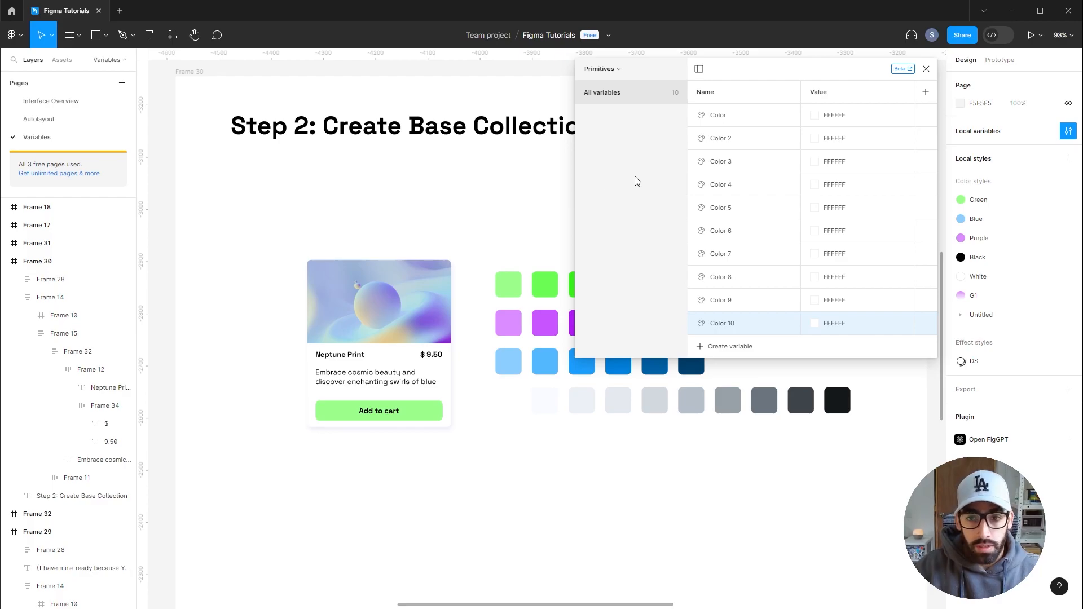
Rename the Primitives collection to Base
{"action": "left_click", "coordinate": [612, 68]}
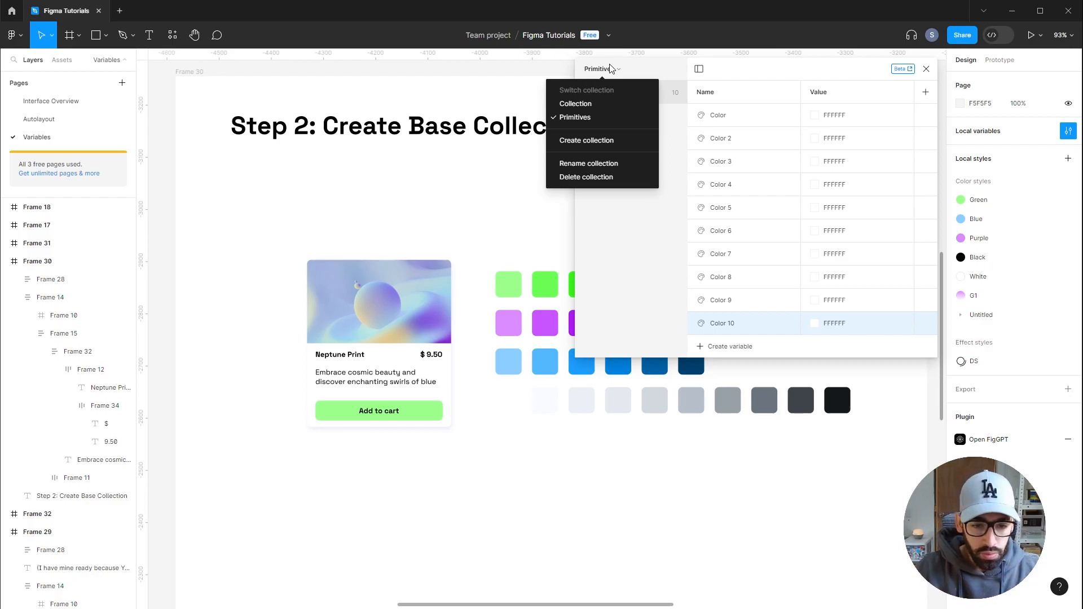
{"action": "left_click", "coordinate": [609, 165]}
{"action": "type", "text": "Base"}
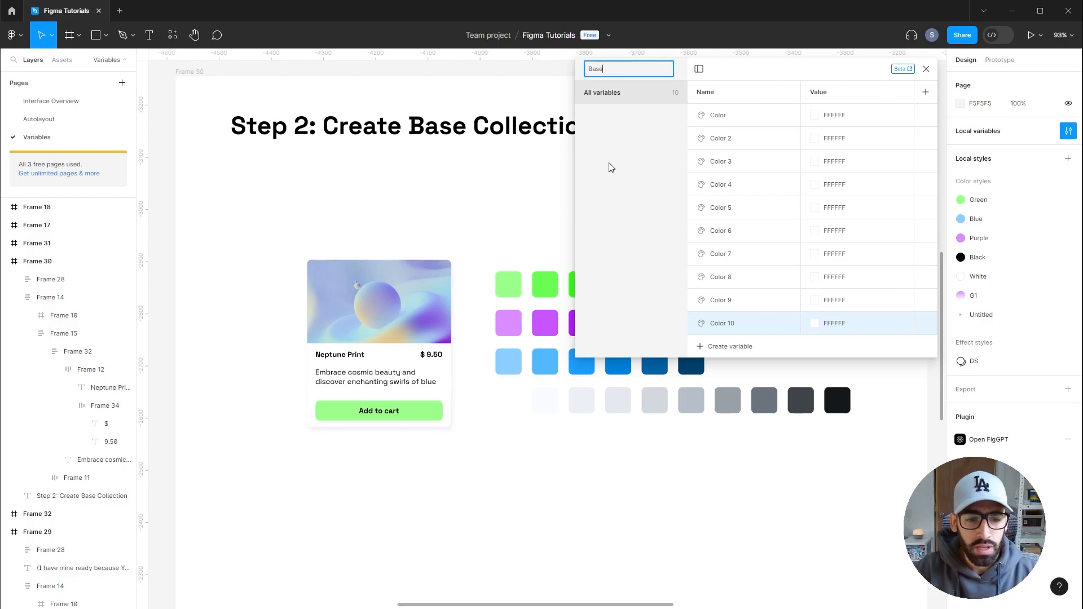
{"action": "key", "text": "Return"}
Rename the first variable Green 1 and sample its color from the lightest green swatch on the canvas
{"action": "double_click", "coordinate": [718, 116]}
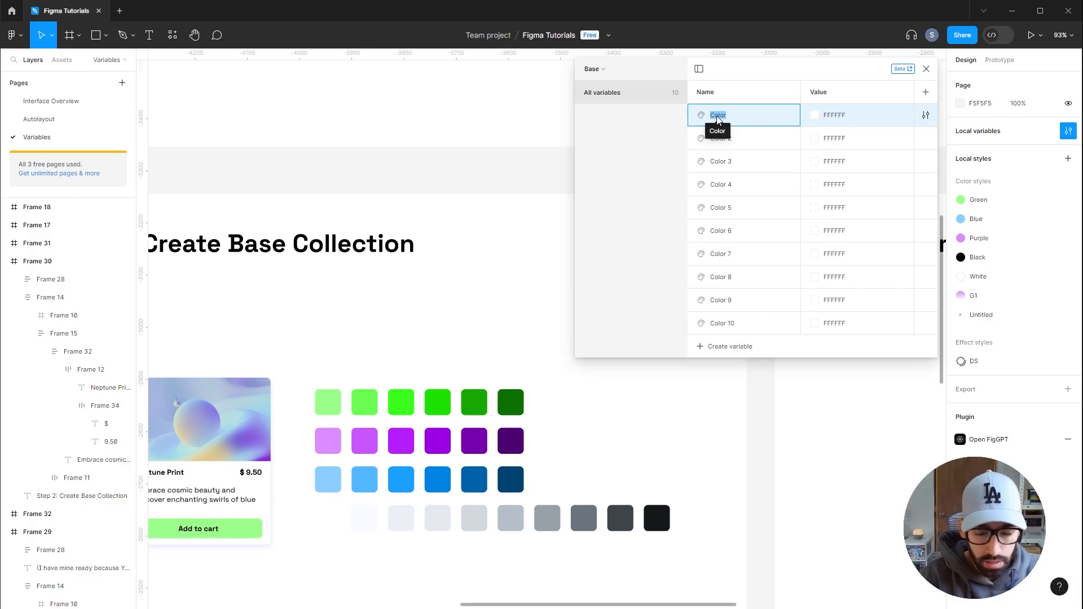
{"action": "type", "text": "Green 1"}
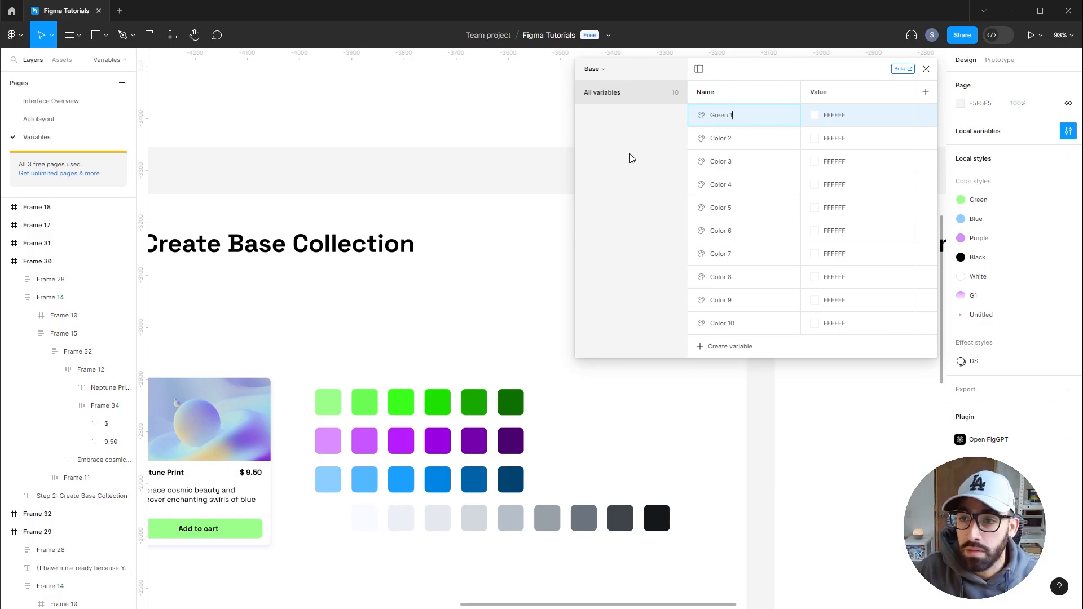
{"action": "key", "text": "Return"}
{"action": "left_click", "coordinate": [818, 117]}
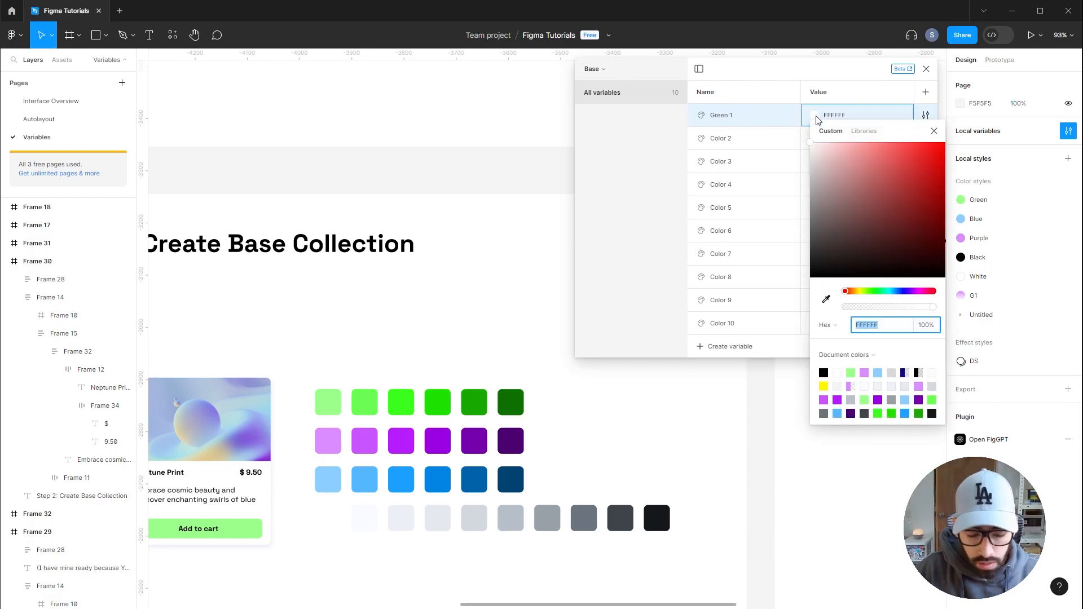
{"action": "key", "text": "BackSpace"}
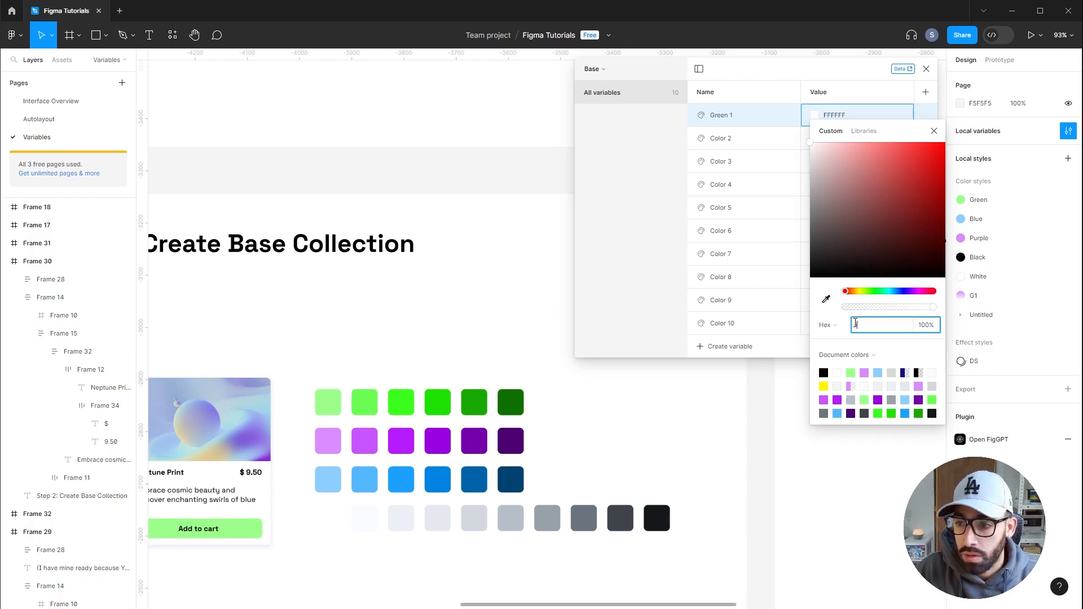
{"action": "left_click", "coordinate": [826, 300]}
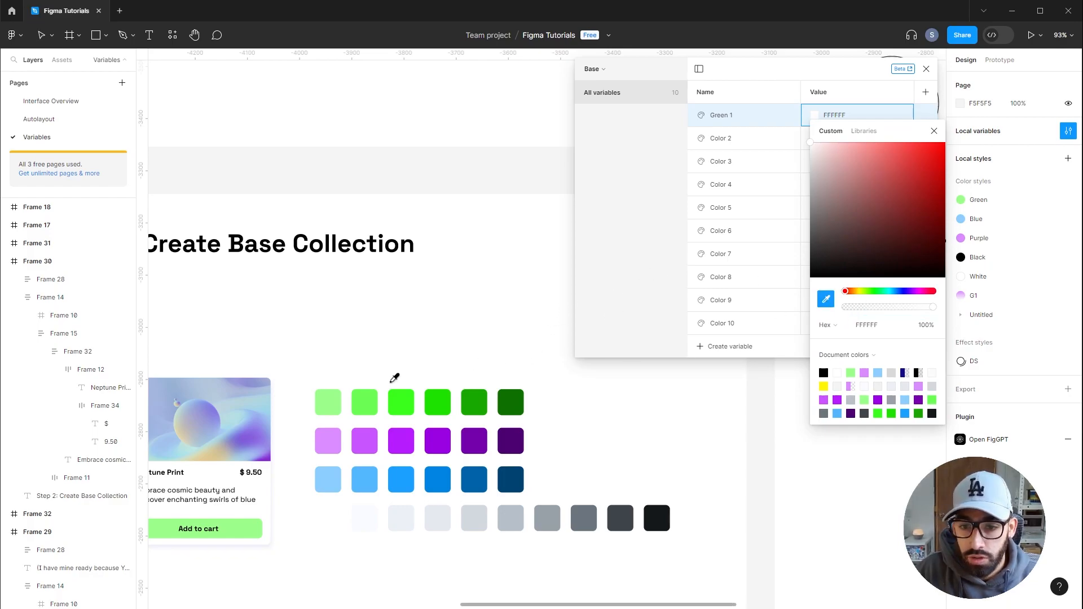
{"action": "left_click", "coordinate": [326, 404]}
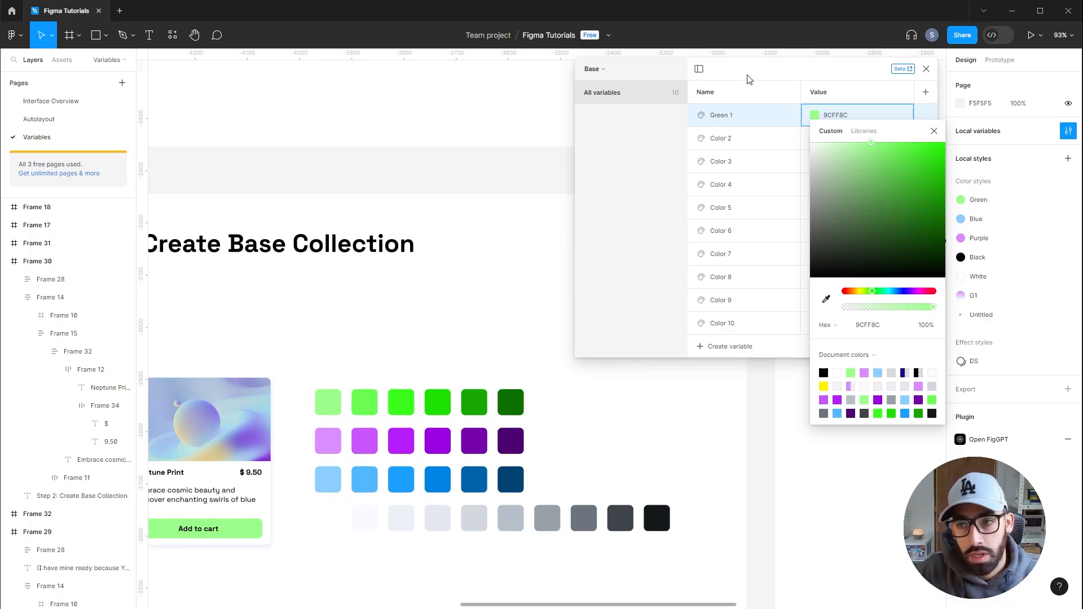
Name the next variables Green 2 through Green 6 and sample each color from the matching green swatch
{"action": "left_click", "coordinate": [730, 121]}
{"action": "double_click", "coordinate": [719, 115]}
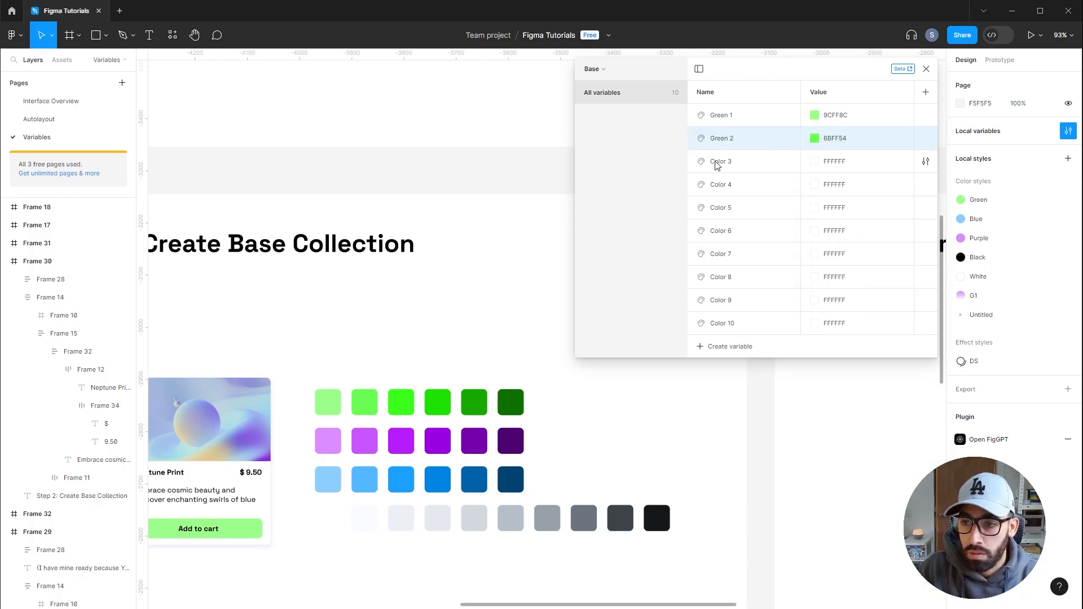
{"action": "left_click", "coordinate": [814, 161]}
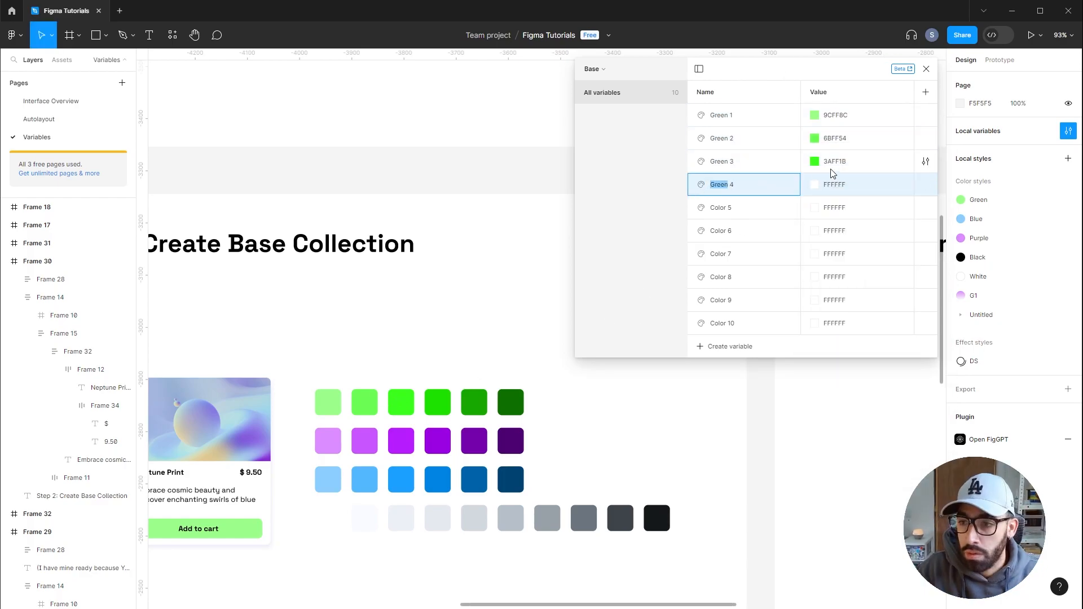
{"action": "left_click", "coordinate": [814, 185]}
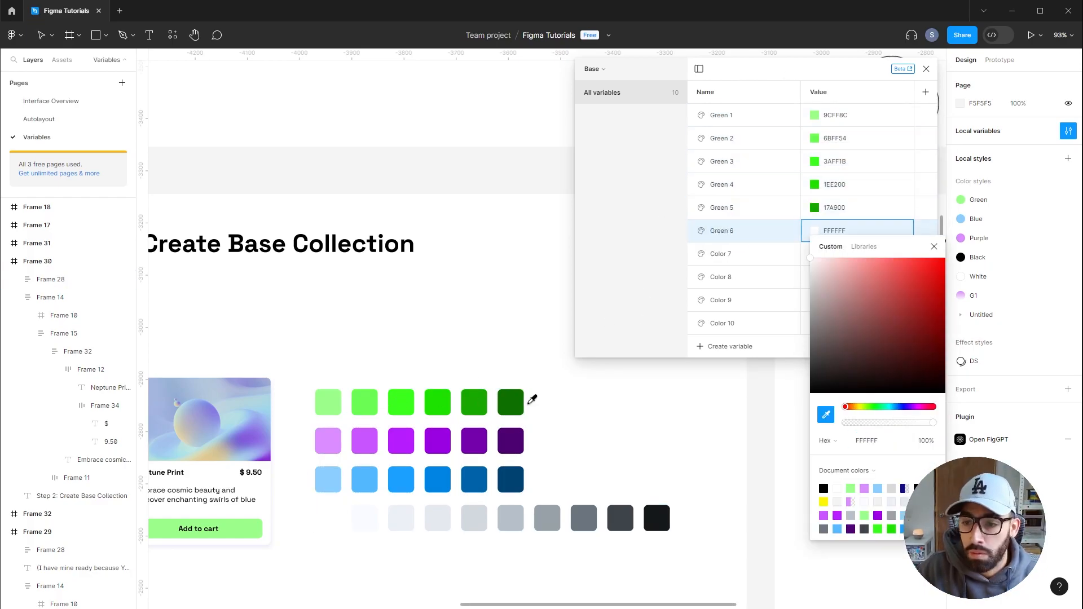
{"action": "left_click", "coordinate": [511, 402]}
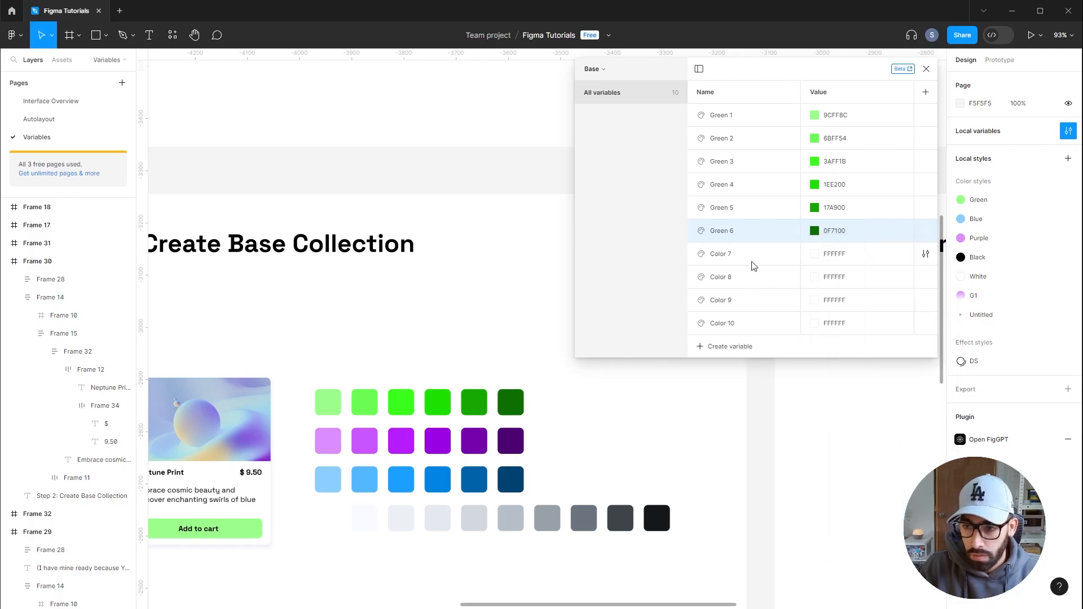
Name variables Purple 1 through Purple 6 and Blue 1 through Blue 6, sampling each from the purple and blue swatch rows
{"action": "double_click", "coordinate": [720, 254]}
{"action": "type", "text": "Purple 1"}
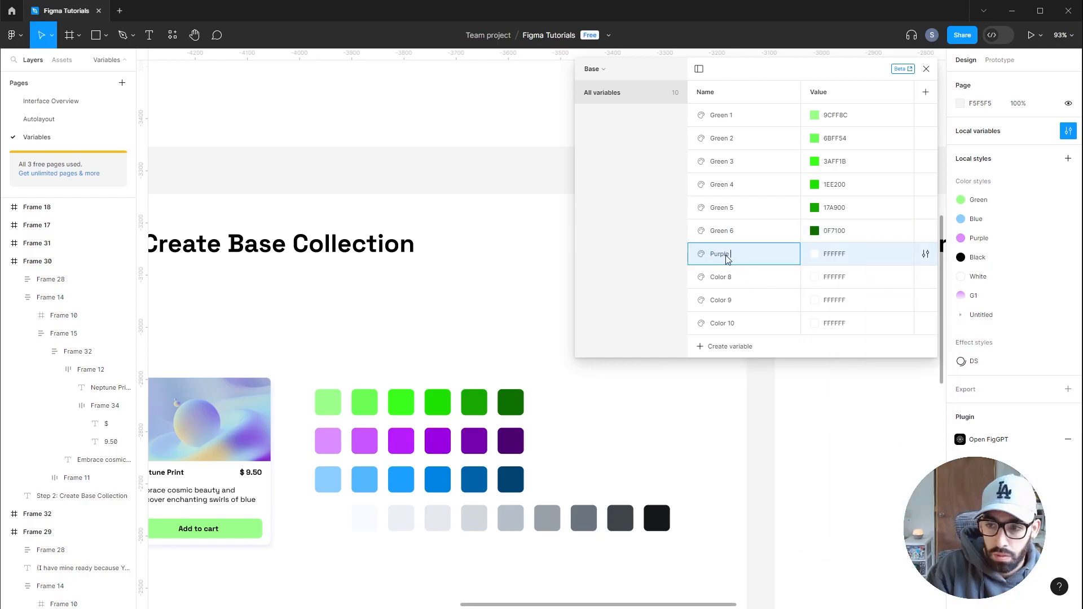
{"action": "left_click", "coordinate": [814, 254]}
{"action": "left_click", "coordinate": [328, 440]}
{"action": "double_click", "coordinate": [721, 277]}
{"action": "type", "text": "Purple 1"}
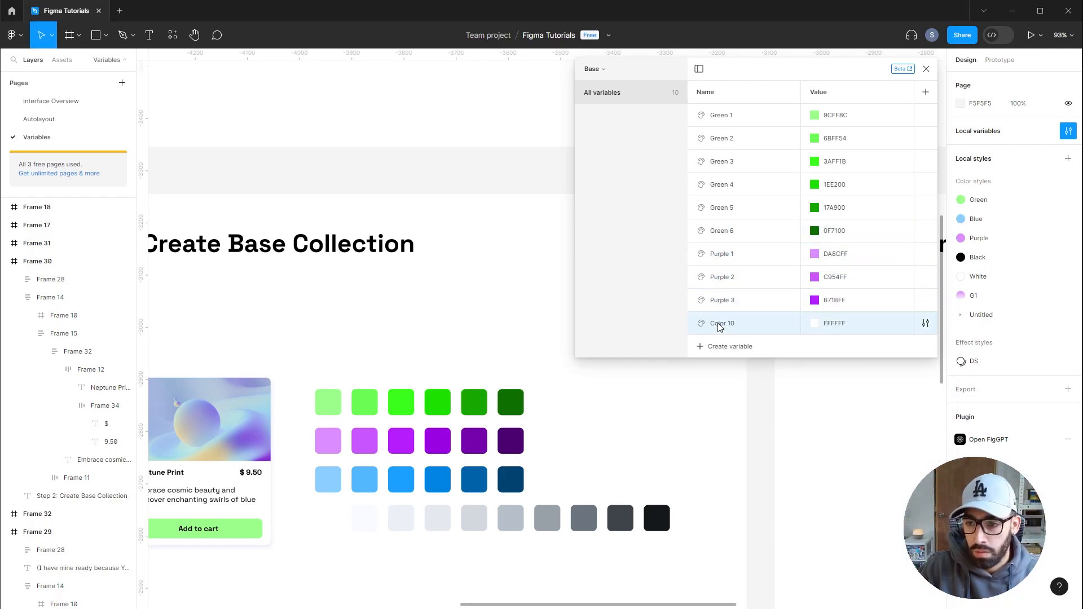
{"action": "left_click", "coordinate": [814, 324]}
{"action": "left_click", "coordinate": [825, 475]}
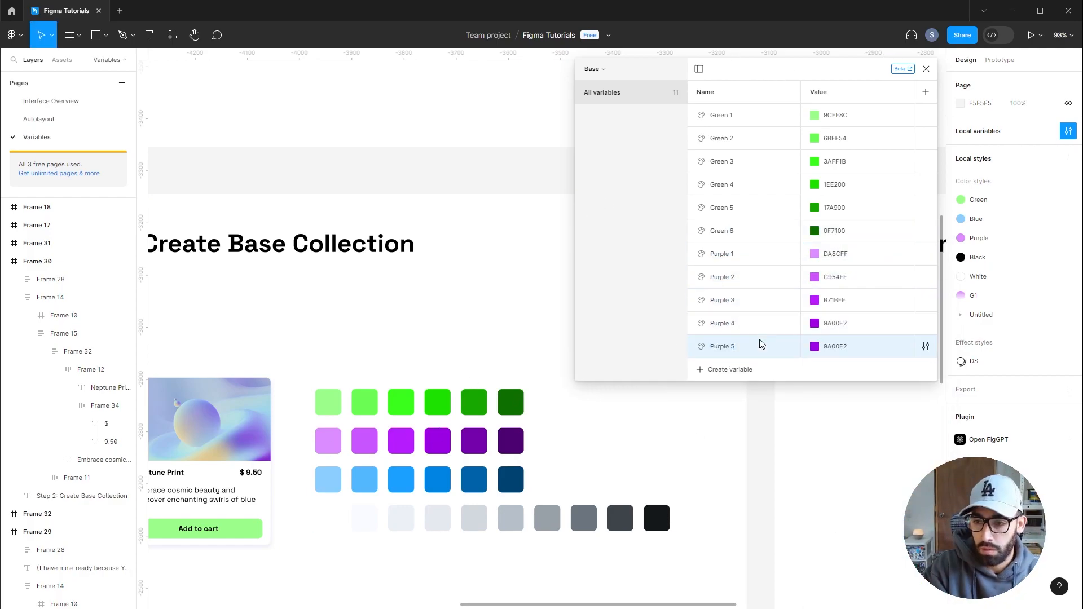
{"action": "left_click", "coordinate": [731, 369]}
{"action": "left_click", "coordinate": [815, 369]}
{"action": "left_click", "coordinate": [825, 474]}
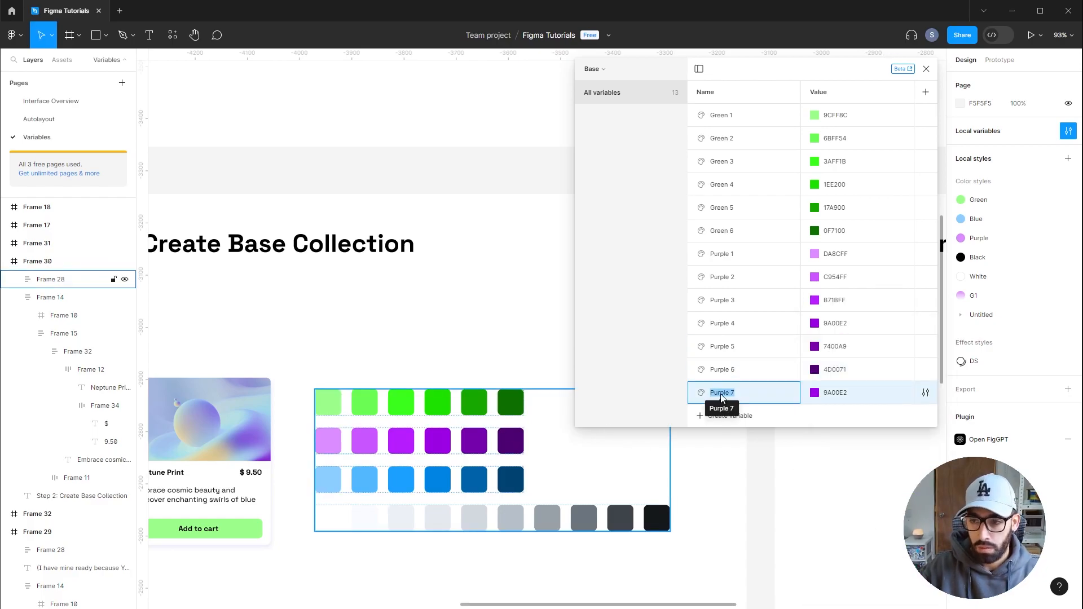
{"action": "type", "text": "Blue 1"}
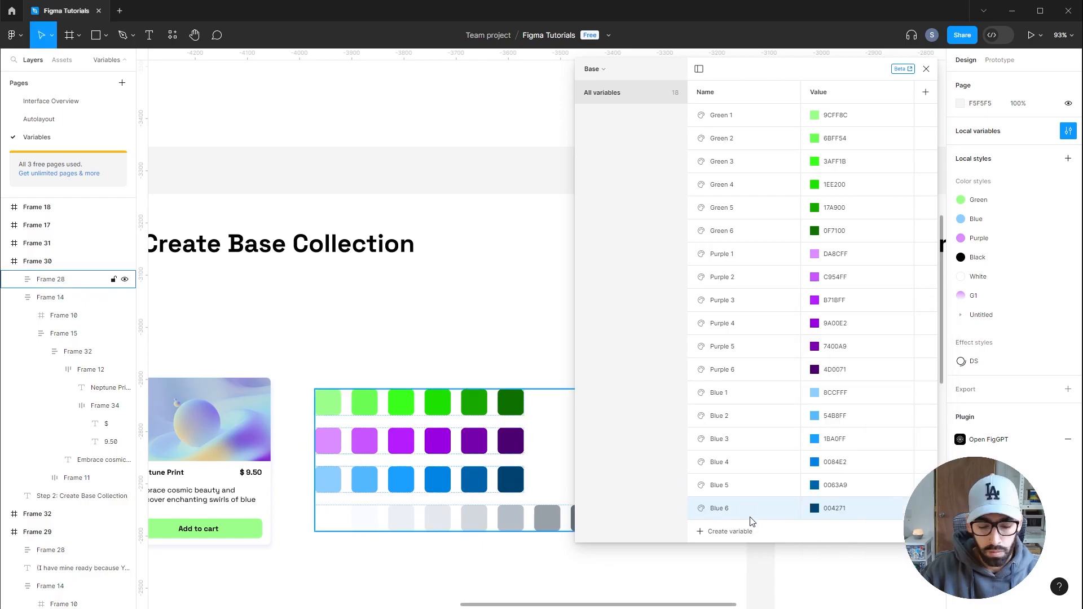
Add variables Grey 0 through Grey 10 and sample each color from the grey swatch row
{"action": "left_click", "coordinate": [733, 531]}
{"action": "type", "text": "G"}
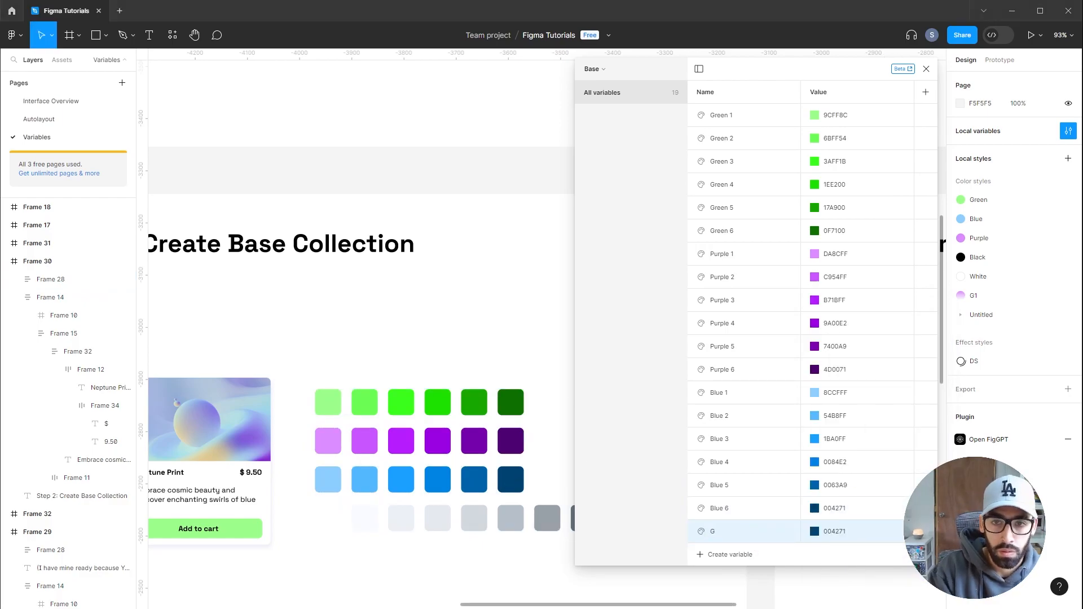
{"action": "type", "text": "rey 0"}
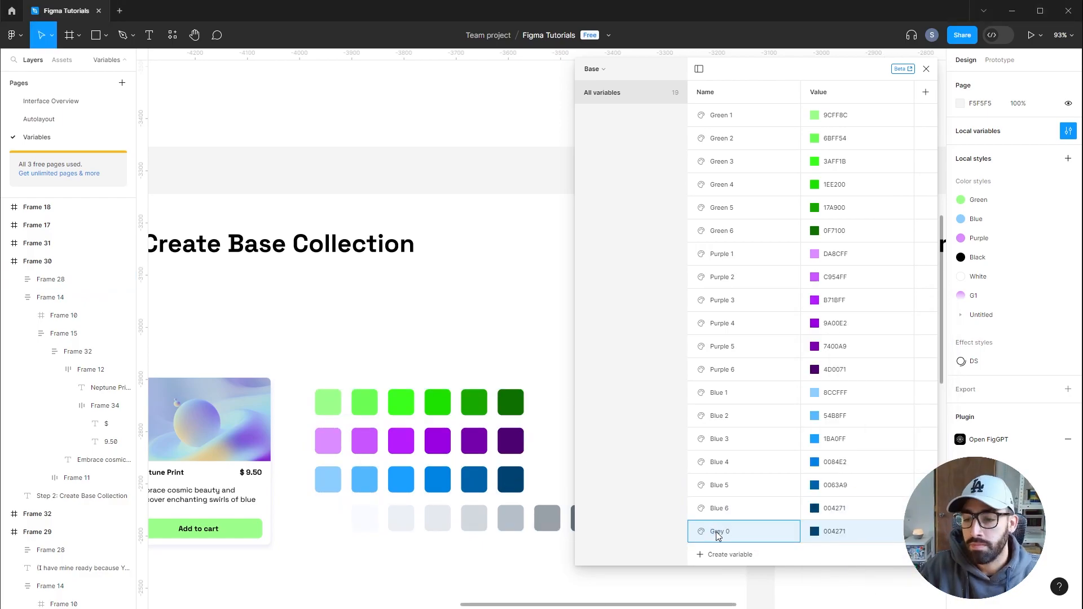
{"action": "left_click", "coordinate": [814, 531]}
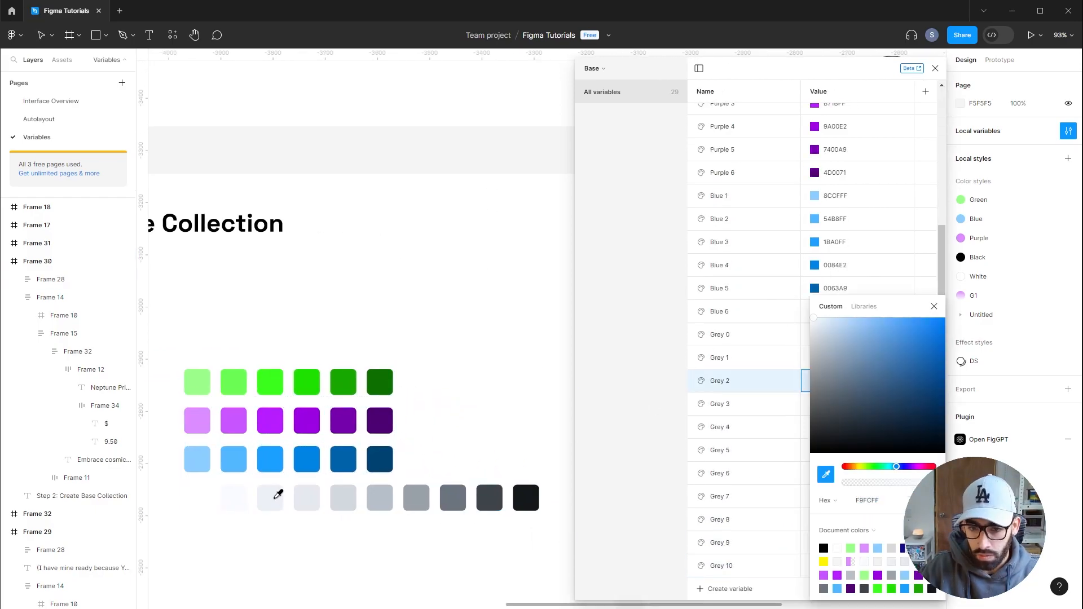
{"action": "left_click", "coordinate": [315, 495]}
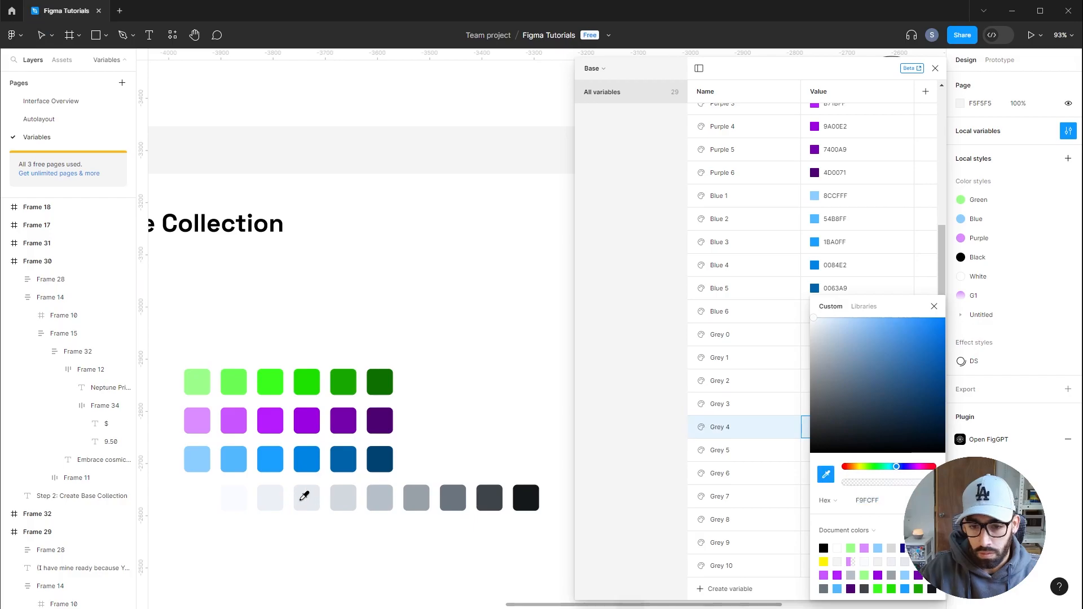
{"action": "left_click", "coordinate": [380, 496]}
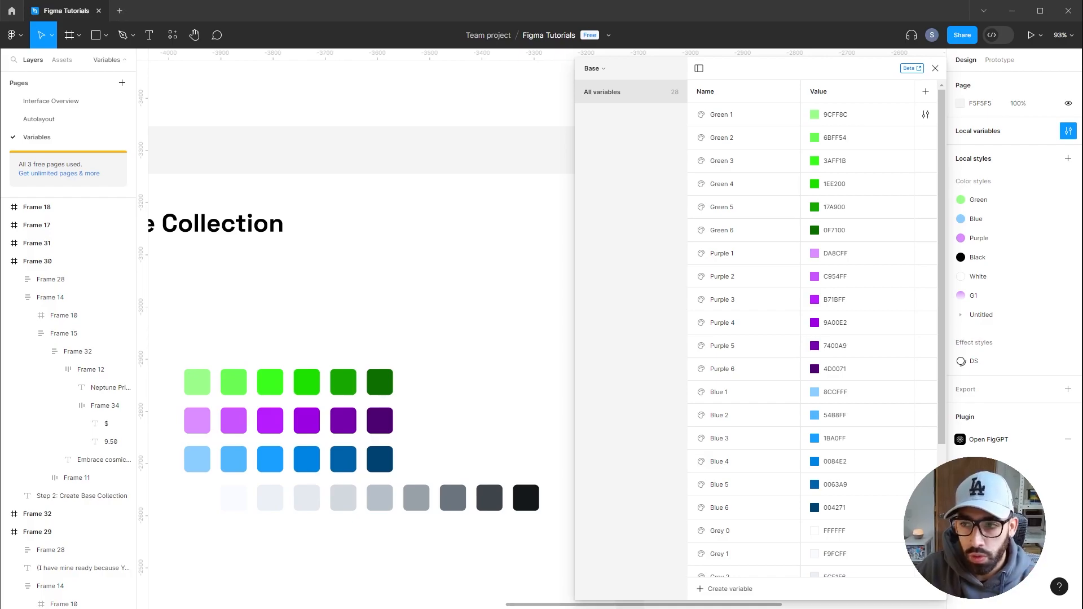
Group the six green variables into a new group named Brand / Green
{"action": "scroll", "coordinate": [813, 361], "scroll_direction": "down", "scroll_amount": 5}
{"action": "scroll", "coordinate": [812, 282], "scroll_direction": "up", "scroll_amount": 5}
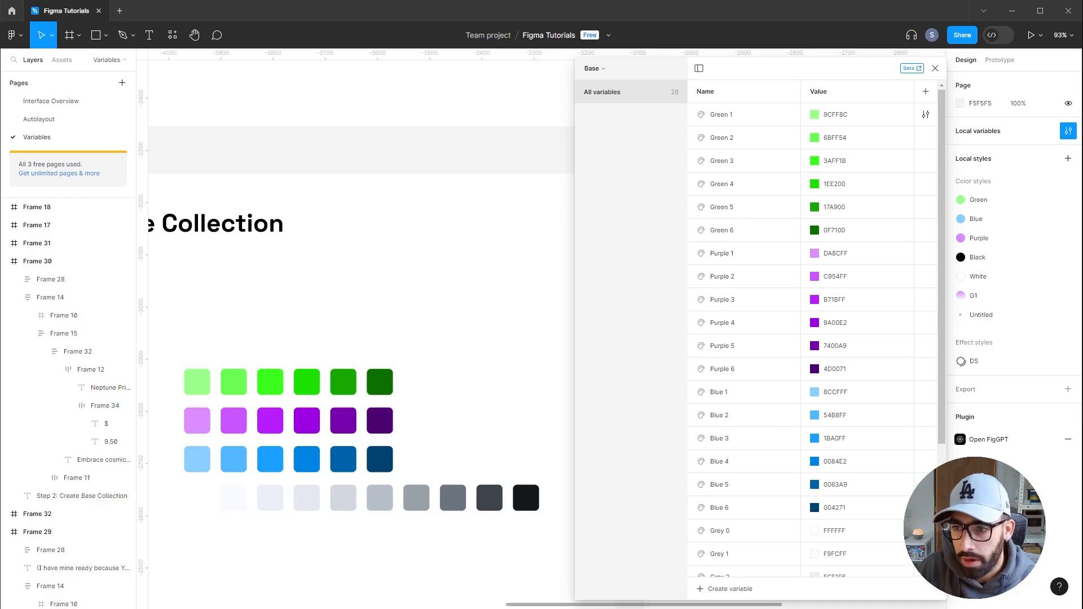
{"action": "double_click", "coordinate": [879, 116]}
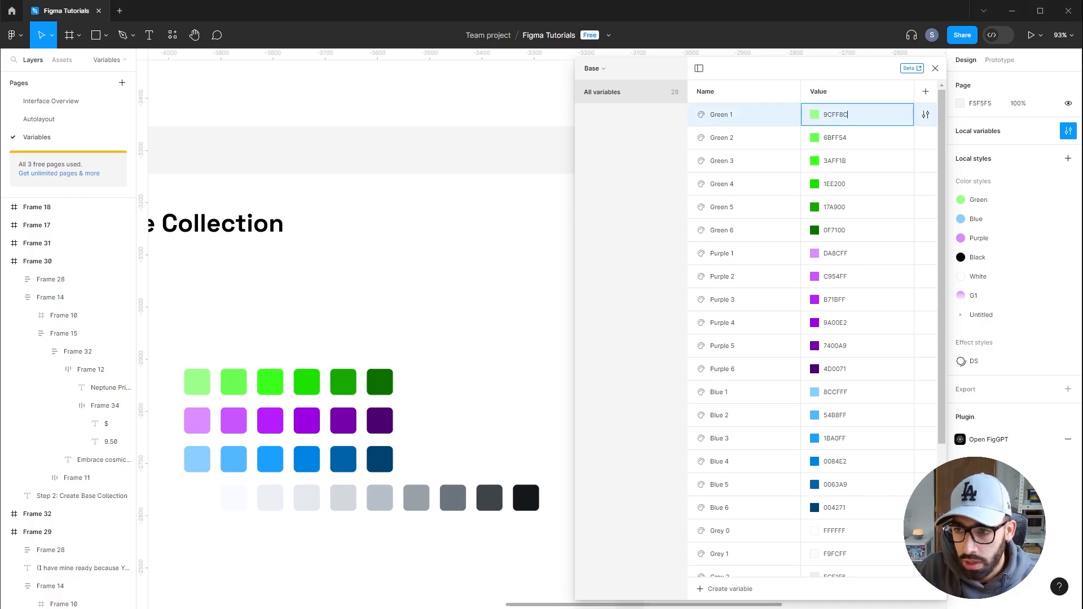
{"action": "double_click", "coordinate": [883, 235], "text": "shift"}
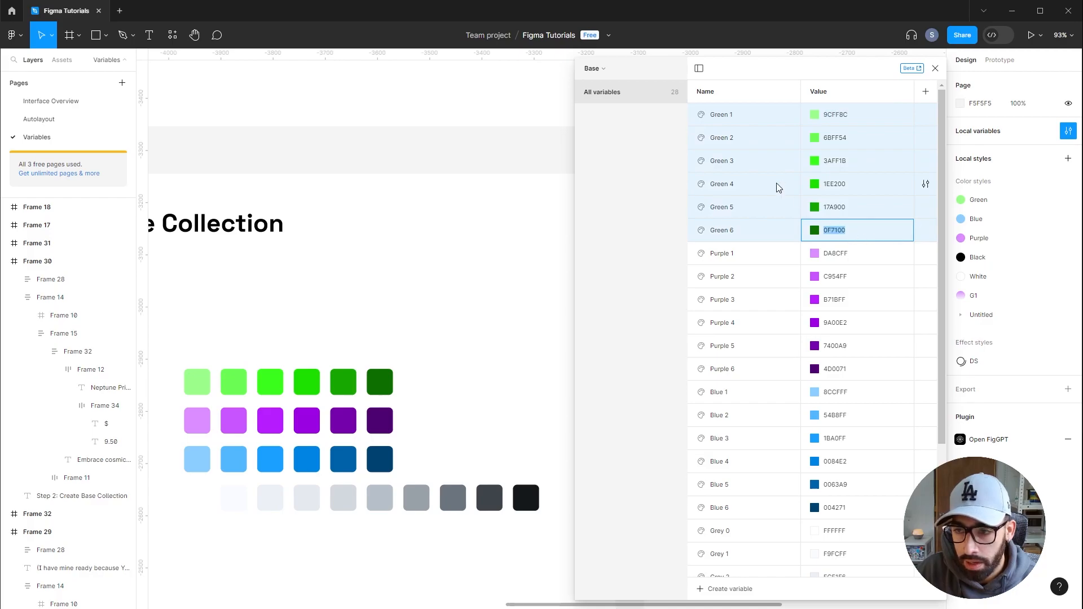
{"action": "right_click", "coordinate": [765, 156]}
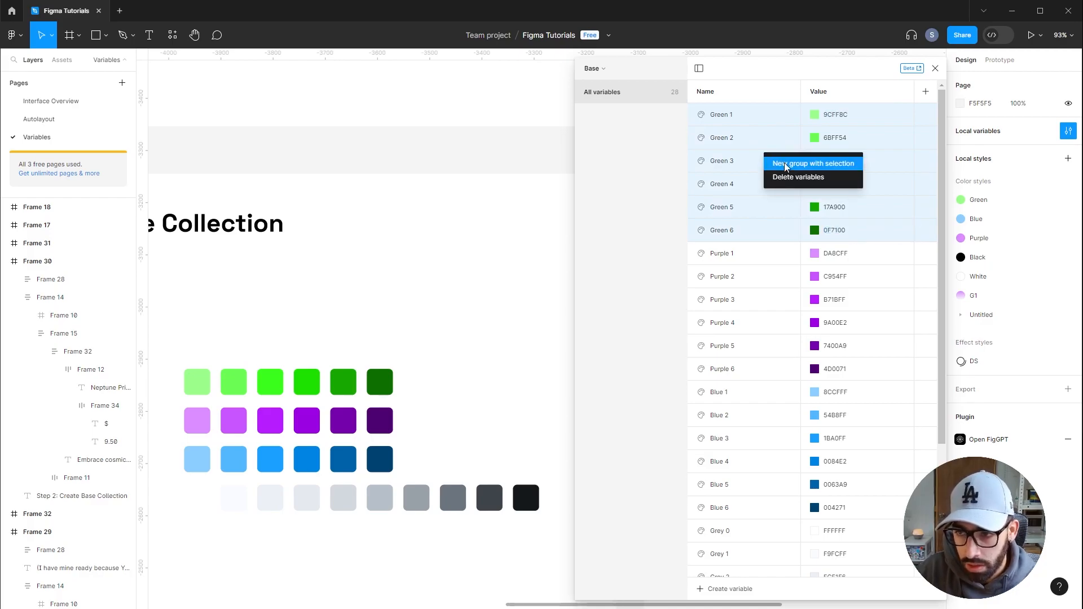
{"action": "left_click", "coordinate": [780, 164]}
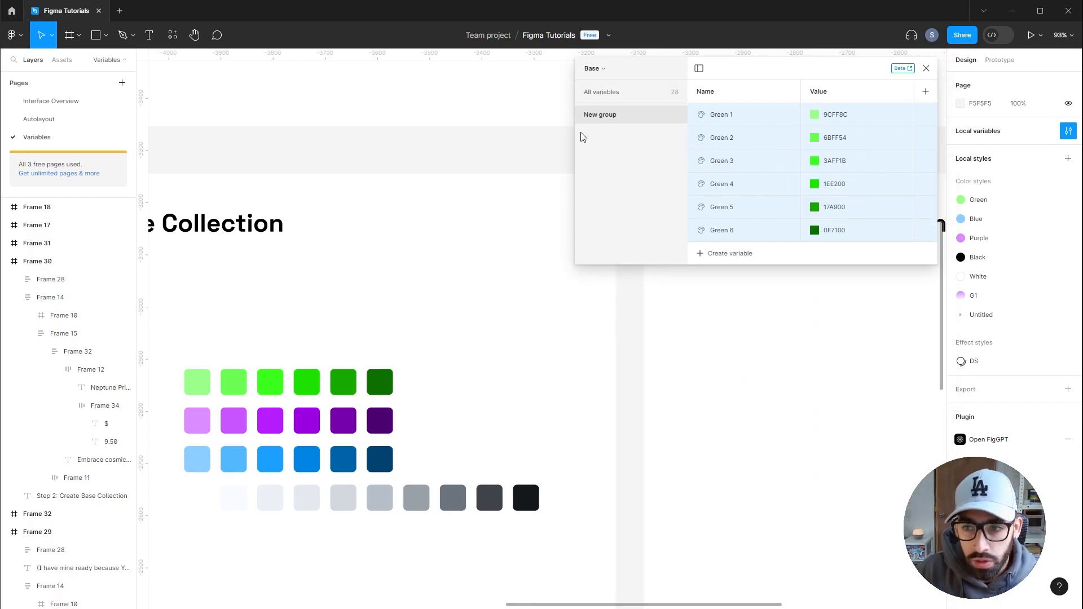
{"action": "double_click", "coordinate": [598, 116]}
{"action": "type", "text": "Brand /"}
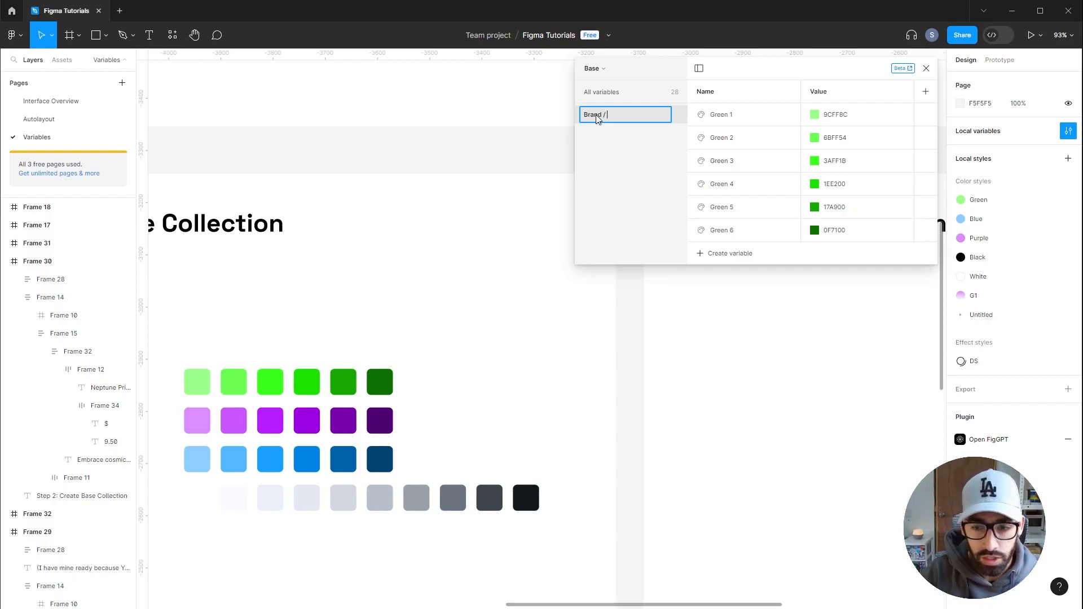
{"action": "type", "text": " Green"}
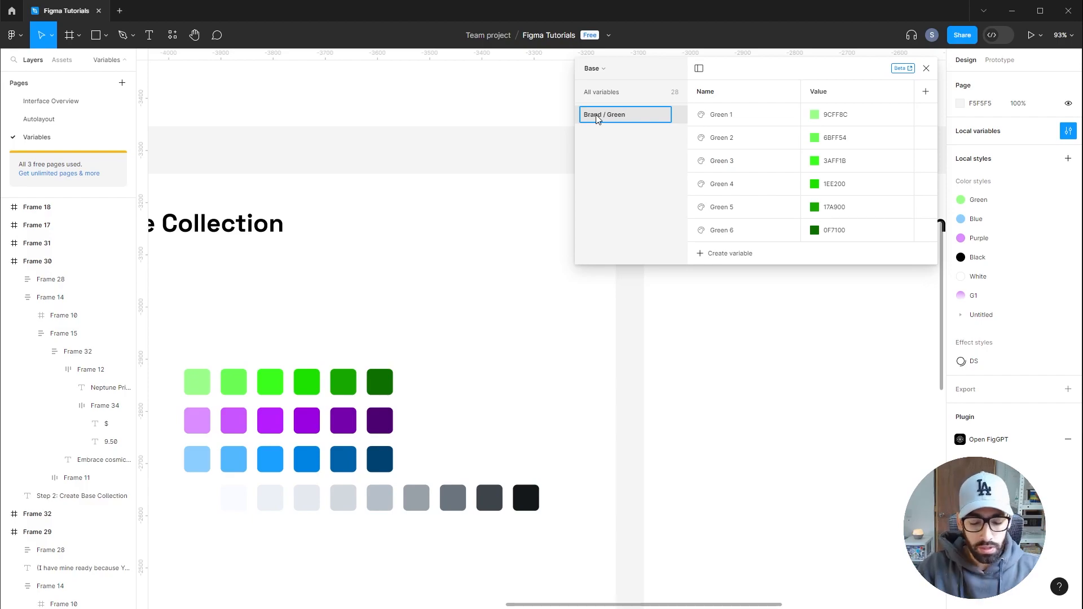
{"action": "key", "text": "Return"}
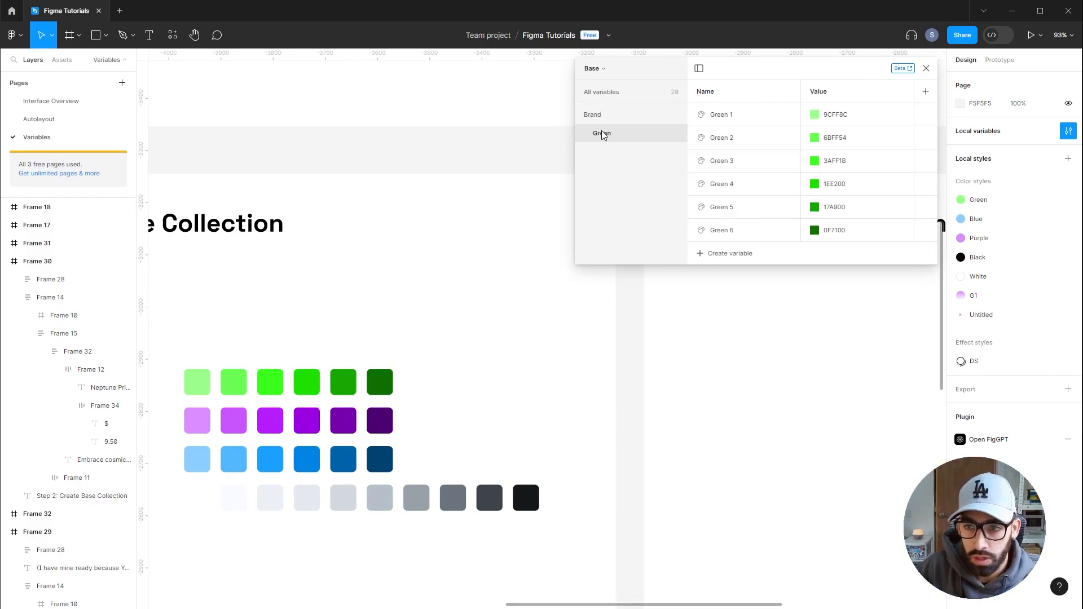
Group the six purple variables into a new group named Brand / Purple
{"action": "left_click", "coordinate": [594, 116]}
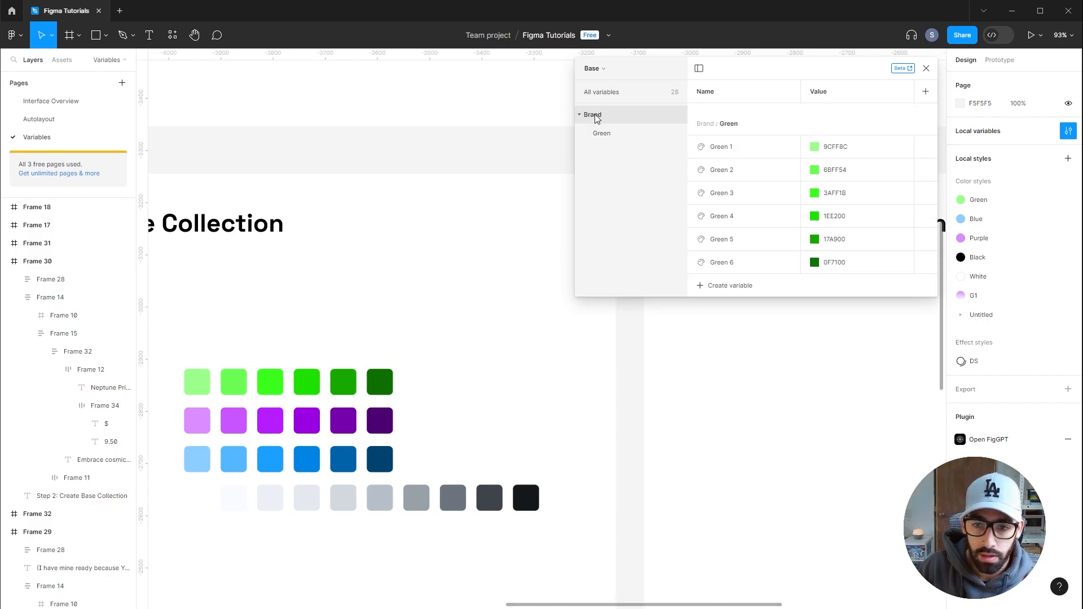
{"action": "left_click", "coordinate": [612, 140]}
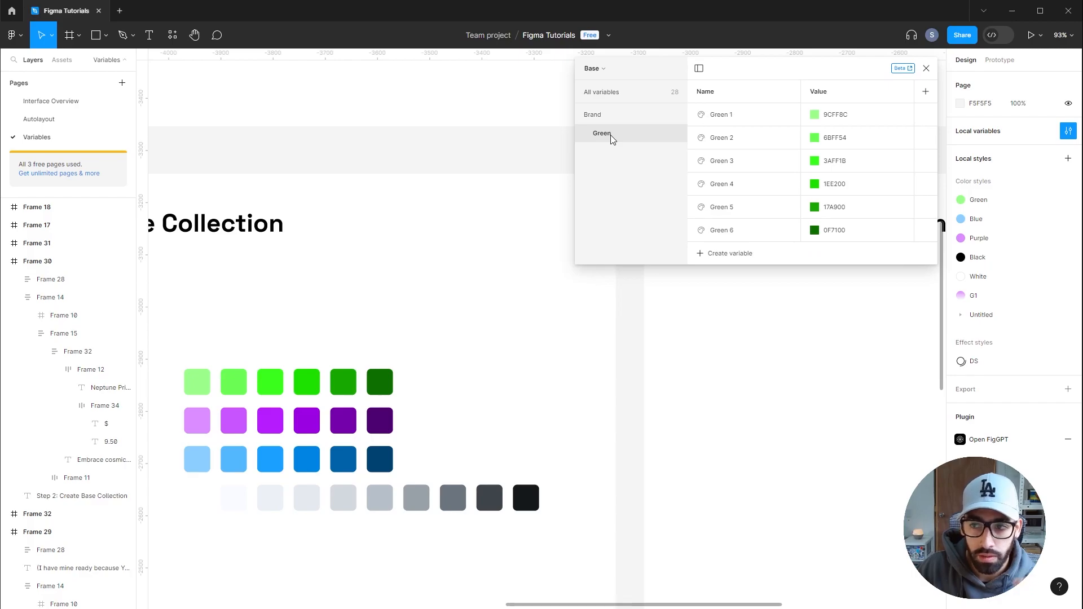
{"action": "left_click", "coordinate": [613, 98]}
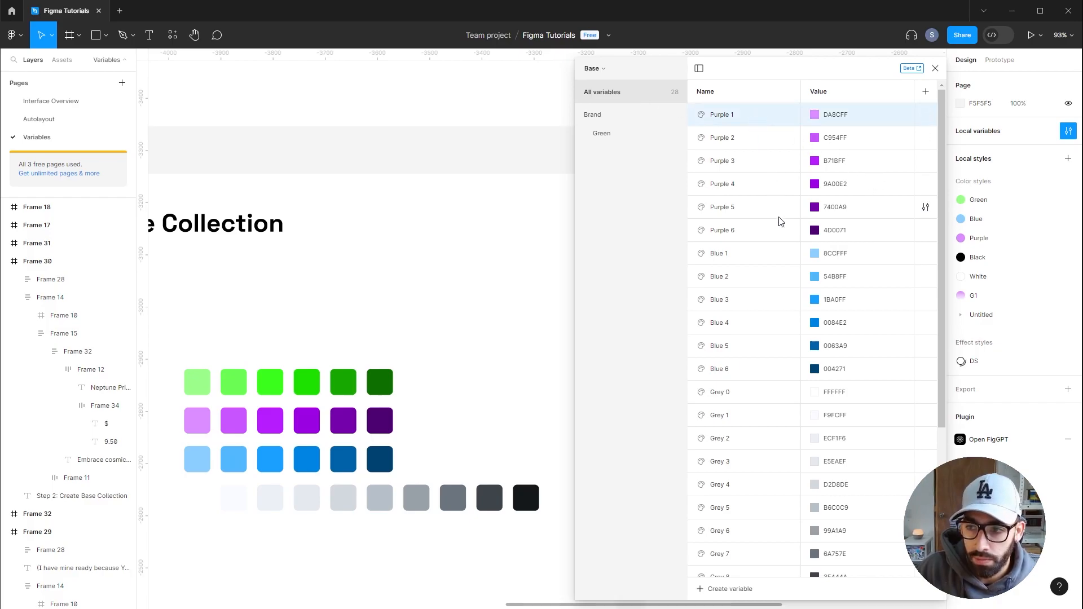
{"action": "left_click", "coordinate": [780, 236], "text": "shift"}
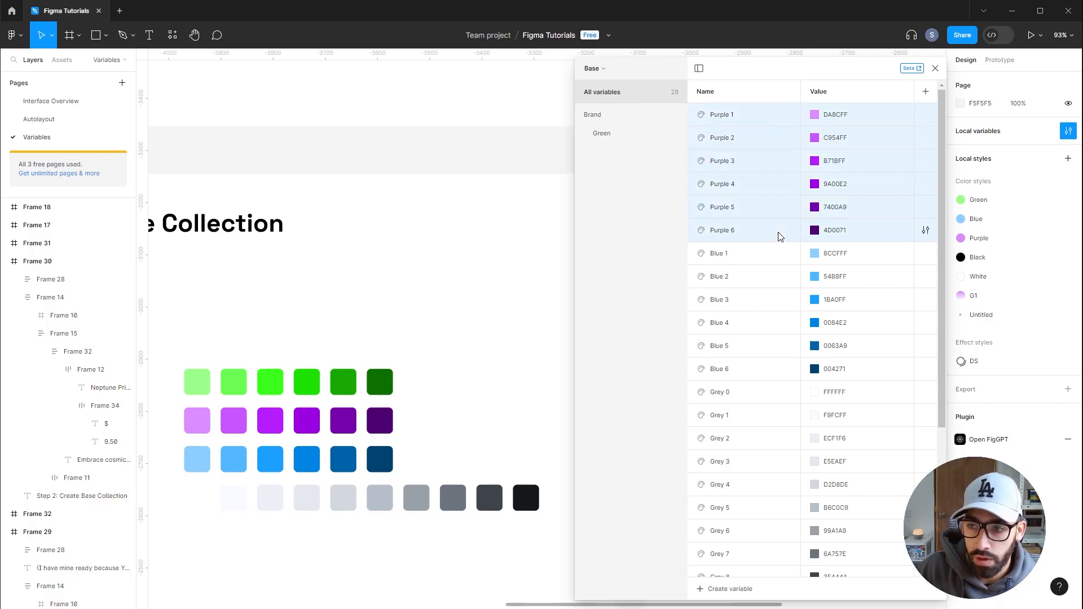
{"action": "right_click", "coordinate": [759, 144]}
{"action": "left_click", "coordinate": [784, 153]}
{"action": "type", "text": "Brand "}
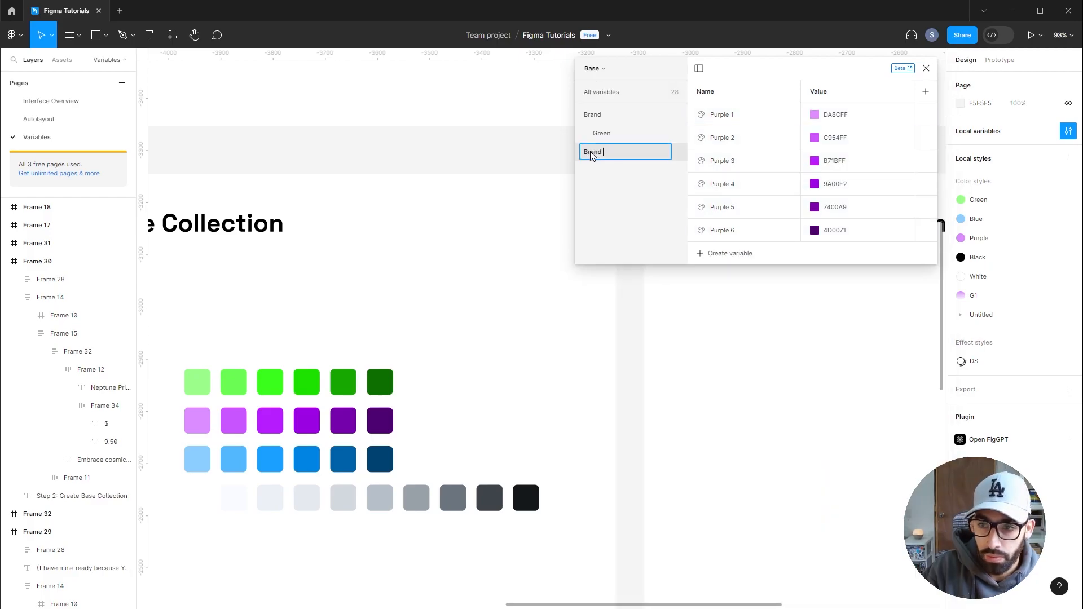
{"action": "type", "text": "/ Purple"}
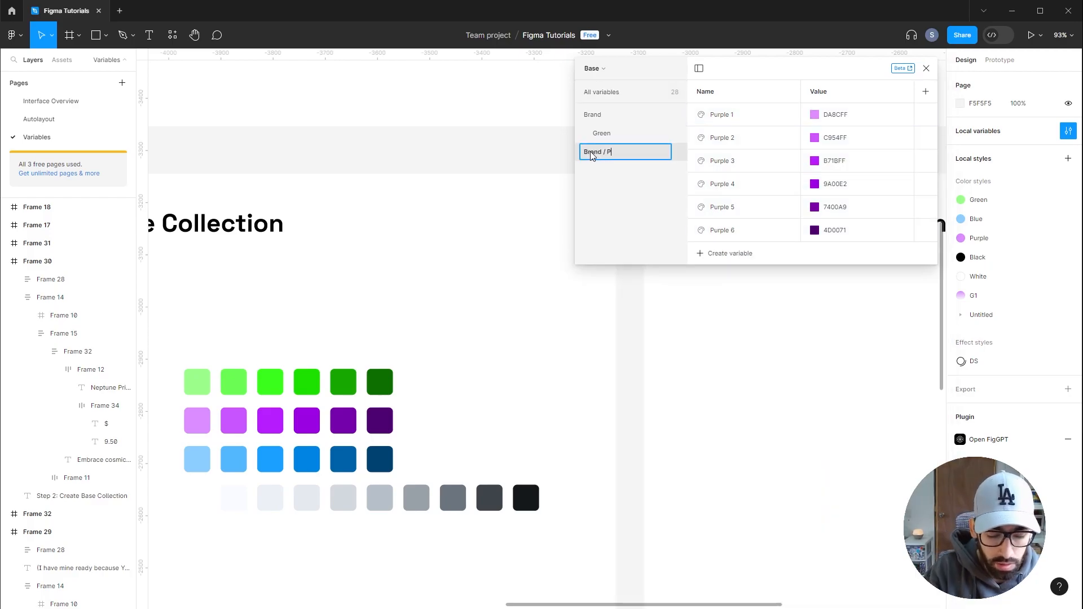
{"action": "key", "text": "Return"}
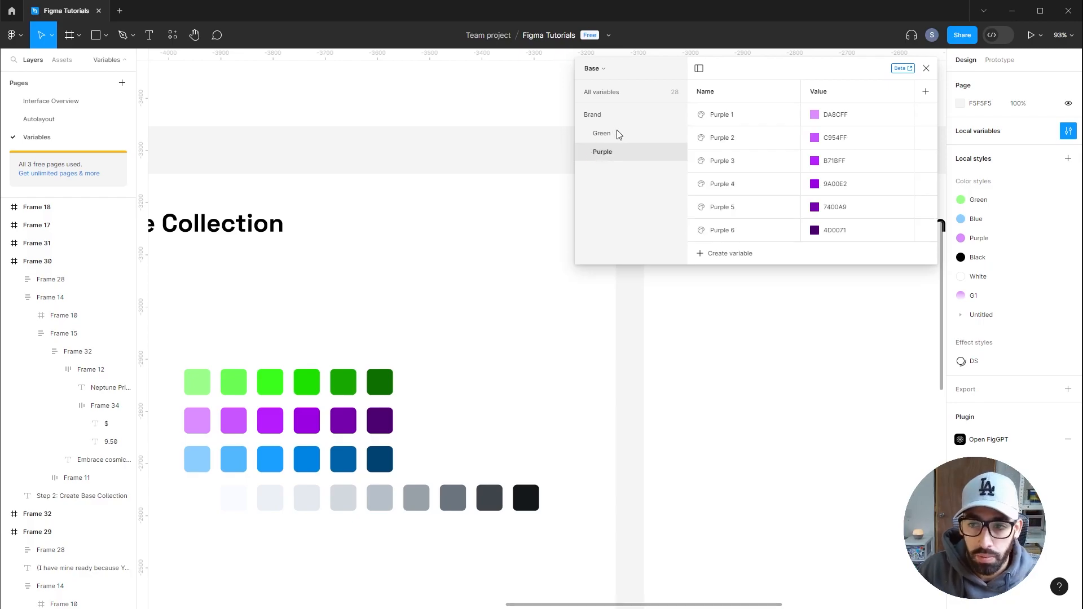
Group the six blue variables into a new group named Brand / Blue
{"action": "left_click", "coordinate": [609, 116]}
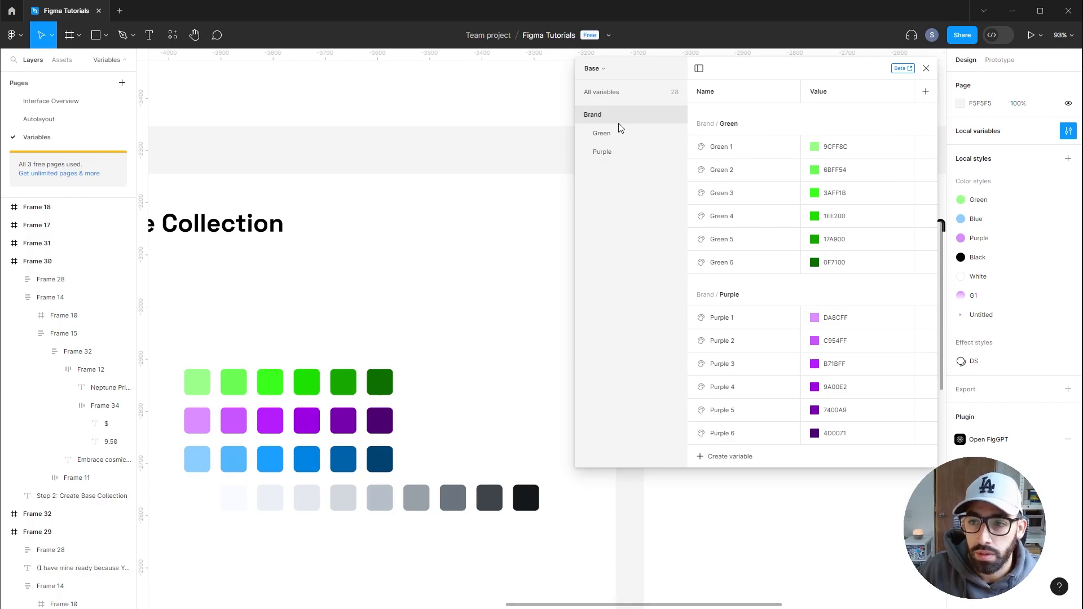
{"action": "right_click", "coordinate": [801, 195]}
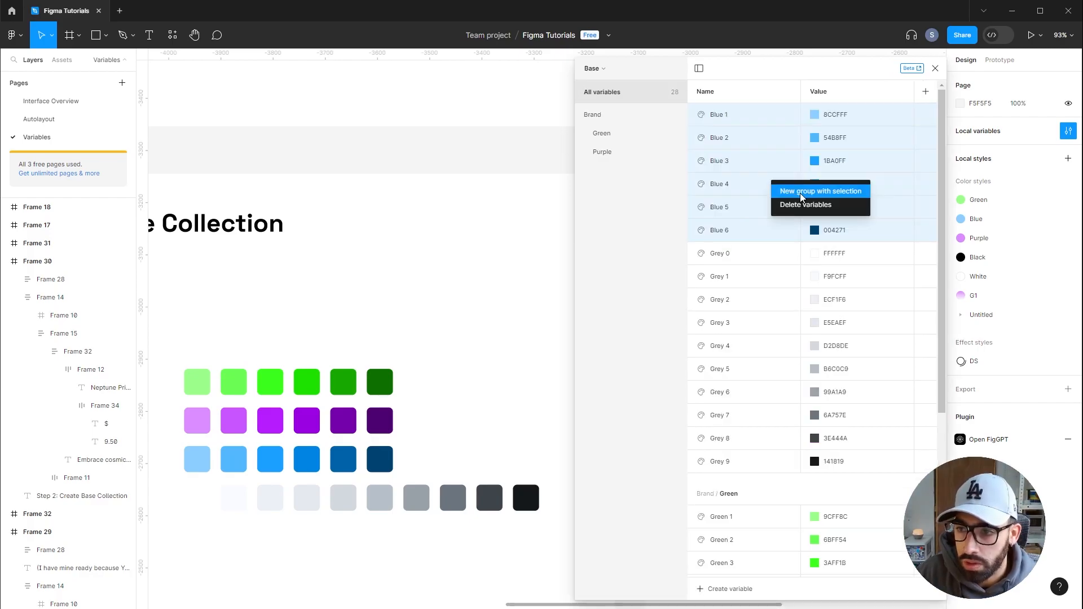
{"action": "left_click", "coordinate": [801, 192]}
{"action": "type", "text": "Blu"}
{"action": "key", "text": "Return"}
Group all the grey variables into a new group named Neutrals
{"action": "left_click", "coordinate": [616, 93]}
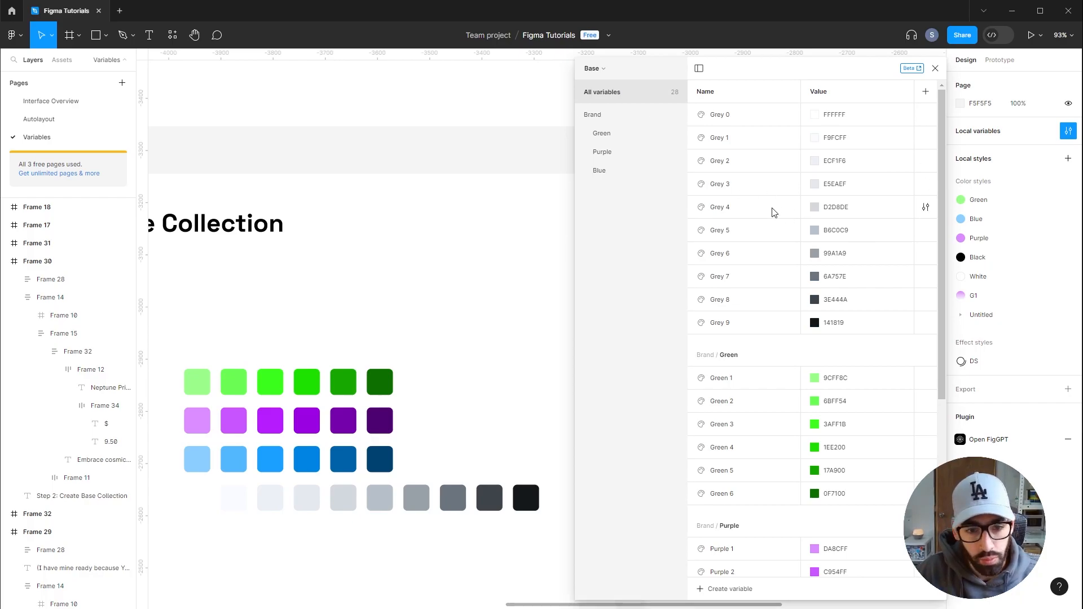
{"action": "key", "text": "ctrl+g"}
{"action": "type", "text": "Neutrals"}
{"action": "key", "text": "Return"}
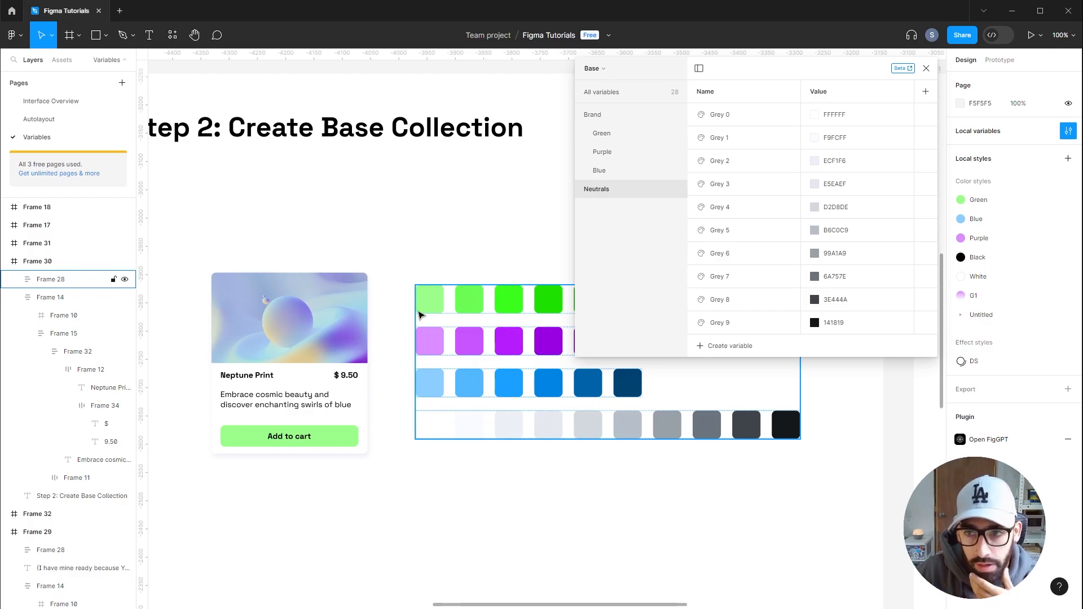
Create number variables named 0x through 6x, deleting the extra one
{"action": "left_click", "coordinate": [713, 346]}
{"action": "left_click", "coordinate": [727, 379]}
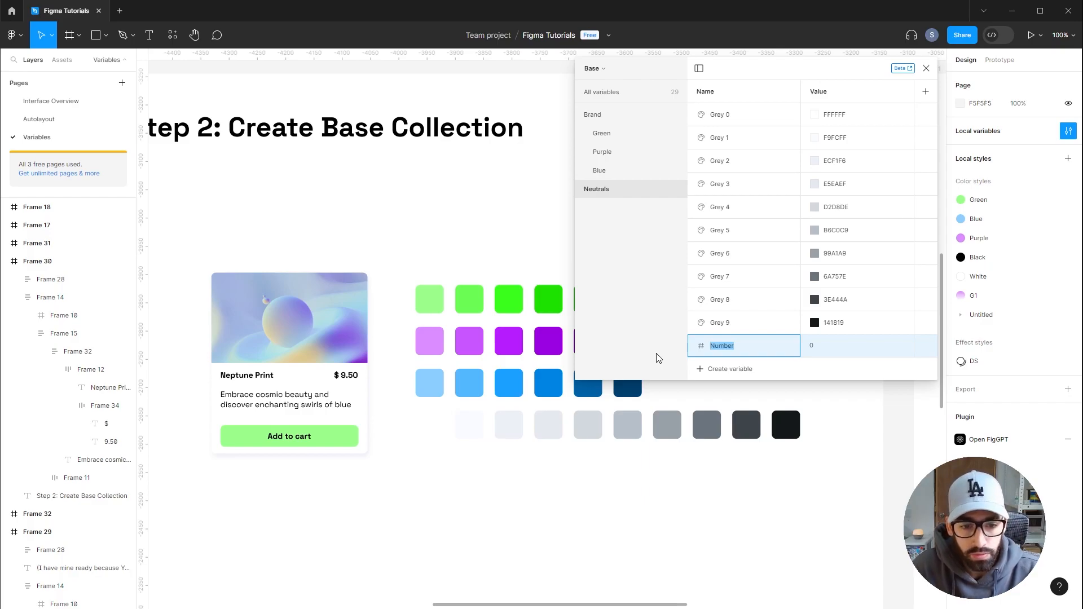
{"action": "type", "text": "0x"}
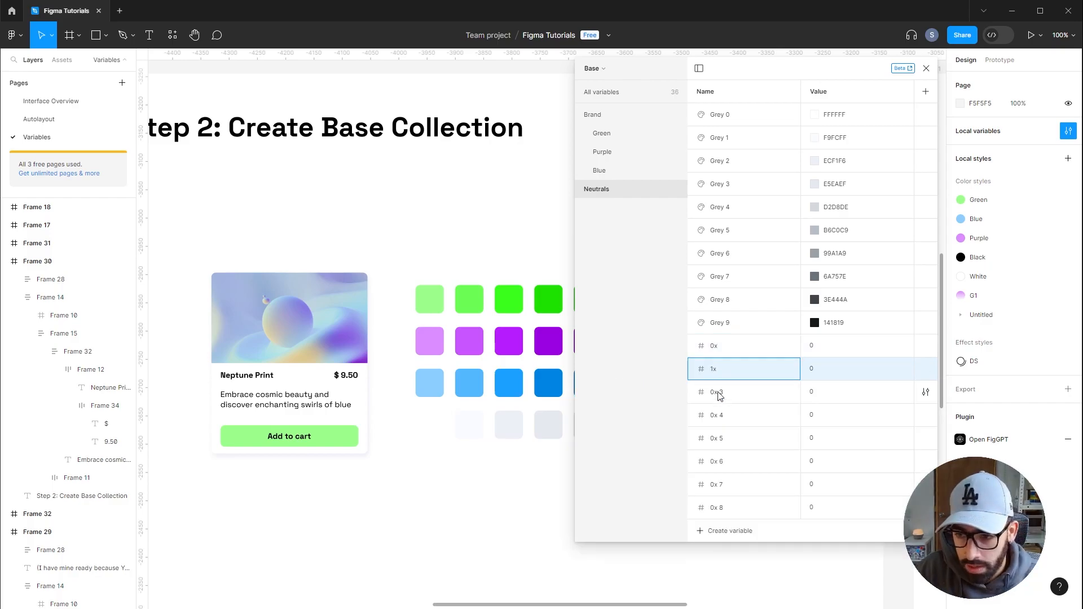
{"action": "left_click", "coordinate": [721, 395]}
{"action": "double_click", "coordinate": [718, 416]}
{"action": "type", "text": "3x4x5x6x"}
{"action": "right_click", "coordinate": [750, 511]}
{"action": "left_click", "coordinate": [783, 547]}
Set the number variables 0x to 6x to 0, 4, 8, 12, 16, 20 and 24
{"action": "left_click", "coordinate": [813, 349]}
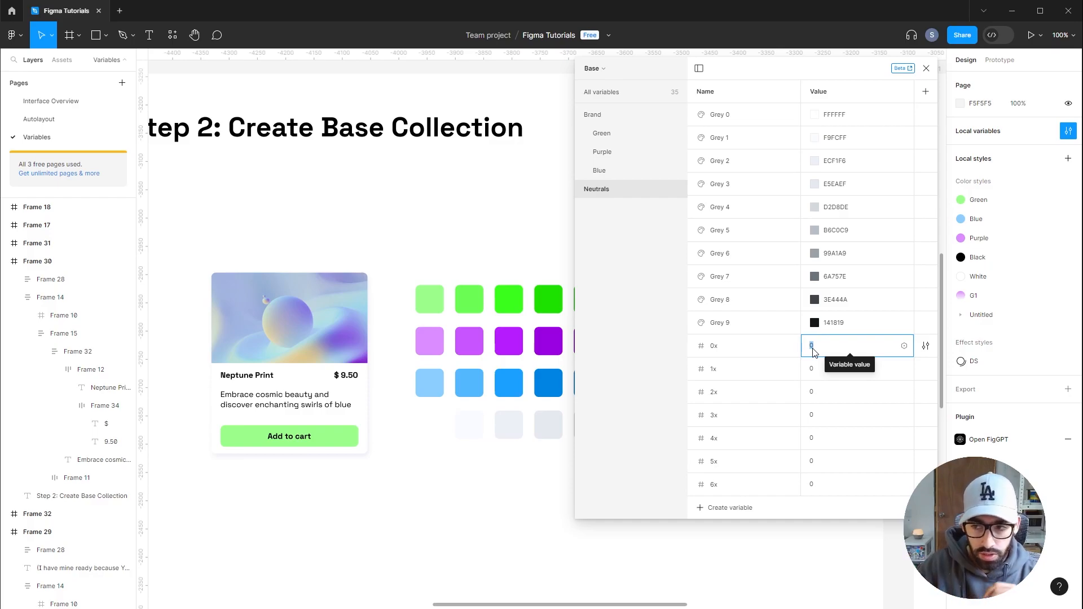
{"action": "left_click", "coordinate": [820, 368]}
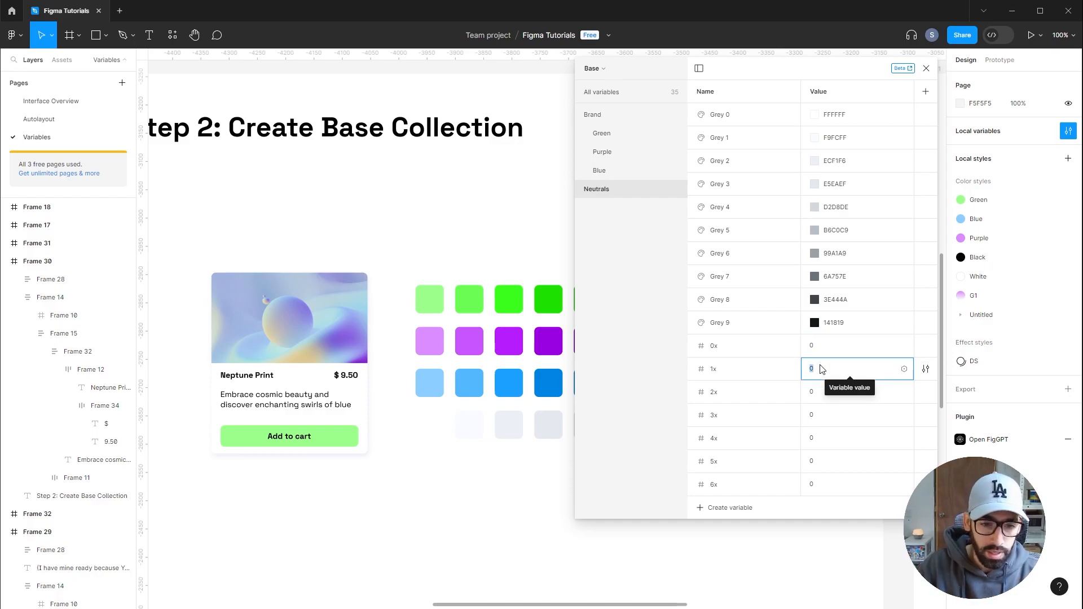
{"action": "type", "text": "4"}
{"action": "left_click", "coordinate": [816, 393]}
{"action": "type", "text": "8"}
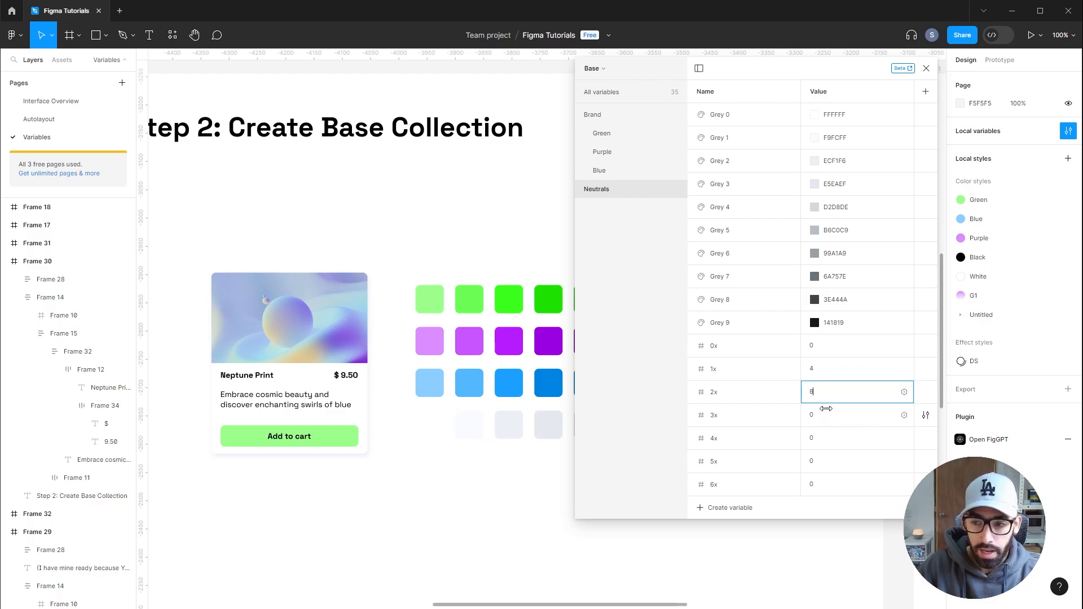
{"action": "left_click", "coordinate": [821, 416]}
{"action": "type", "text": "12"}
{"action": "key", "text": "Tab"}
{"action": "type", "text": "16"}
{"action": "key", "text": "Tab"}
{"action": "type", "text": "20"}
{"action": "key", "text": "Tab"}
{"action": "type", "text": "24"}
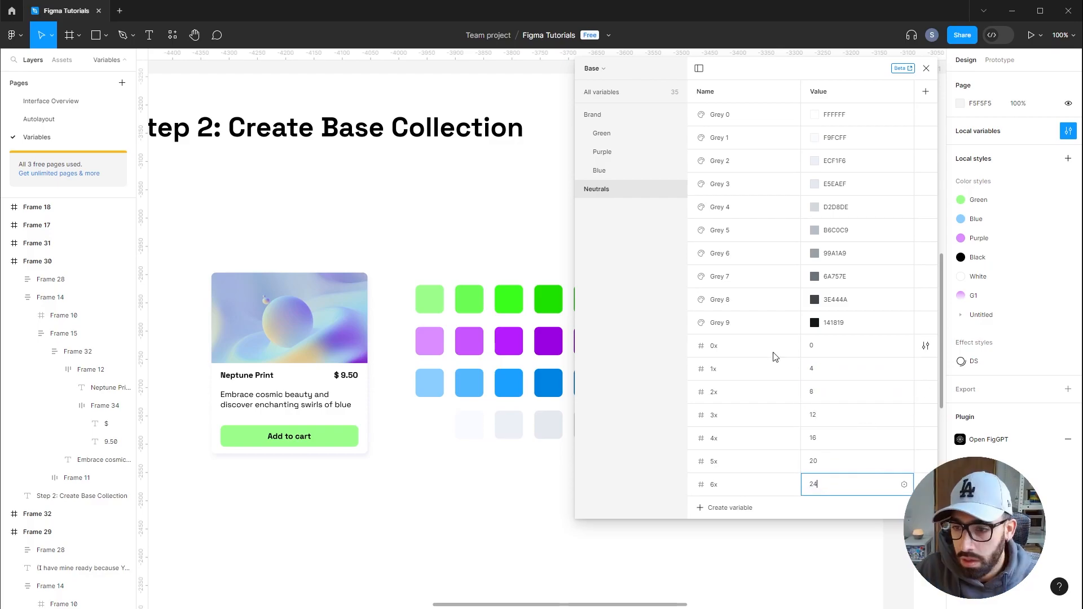
{"action": "left_click", "coordinate": [775, 357]}
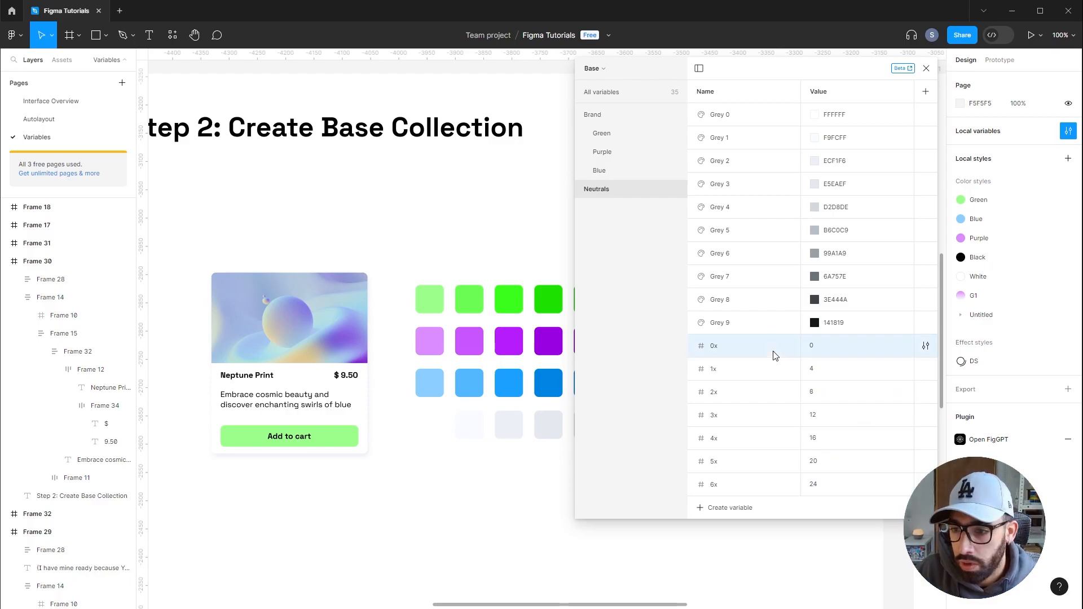
Group the seven number variables into a new group named Spacing
{"action": "left_click", "coordinate": [764, 493], "text": "shift"}
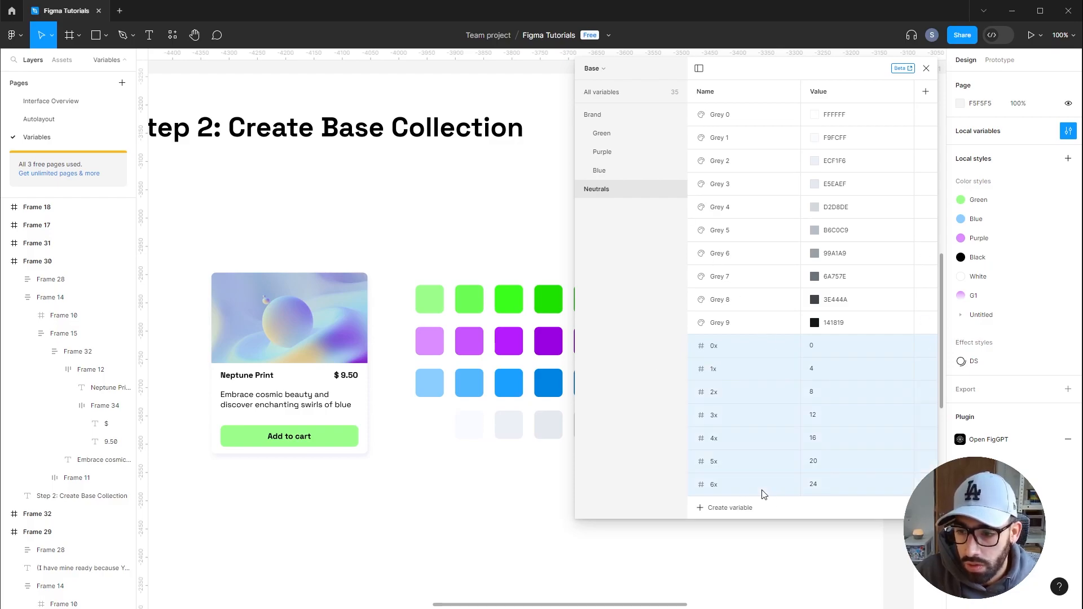
{"action": "right_click", "coordinate": [748, 418]}
{"action": "left_click", "coordinate": [761, 430]}
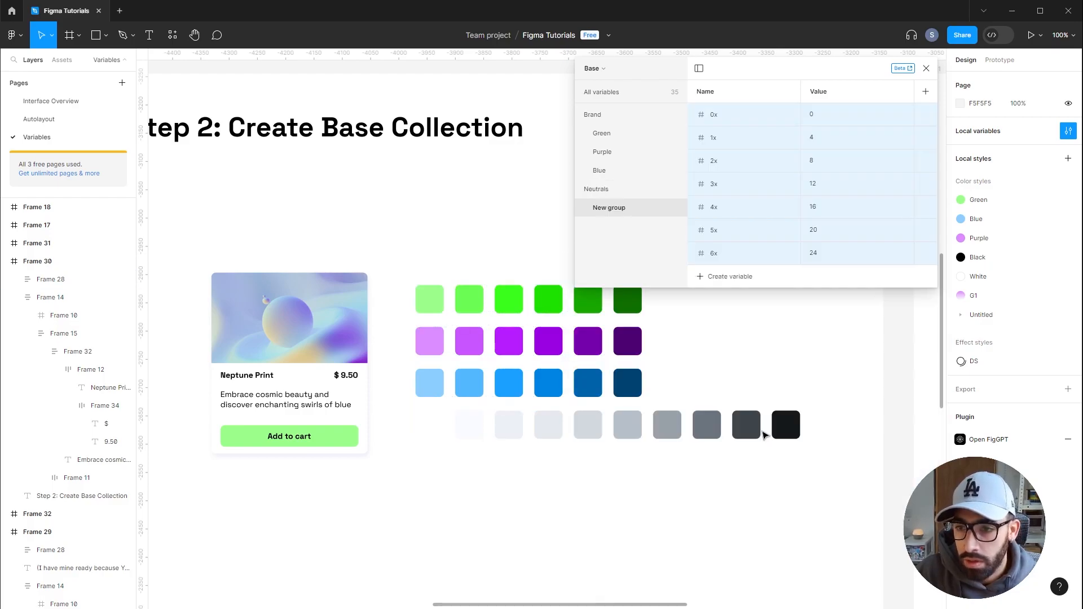
{"action": "double_click", "coordinate": [616, 209]}
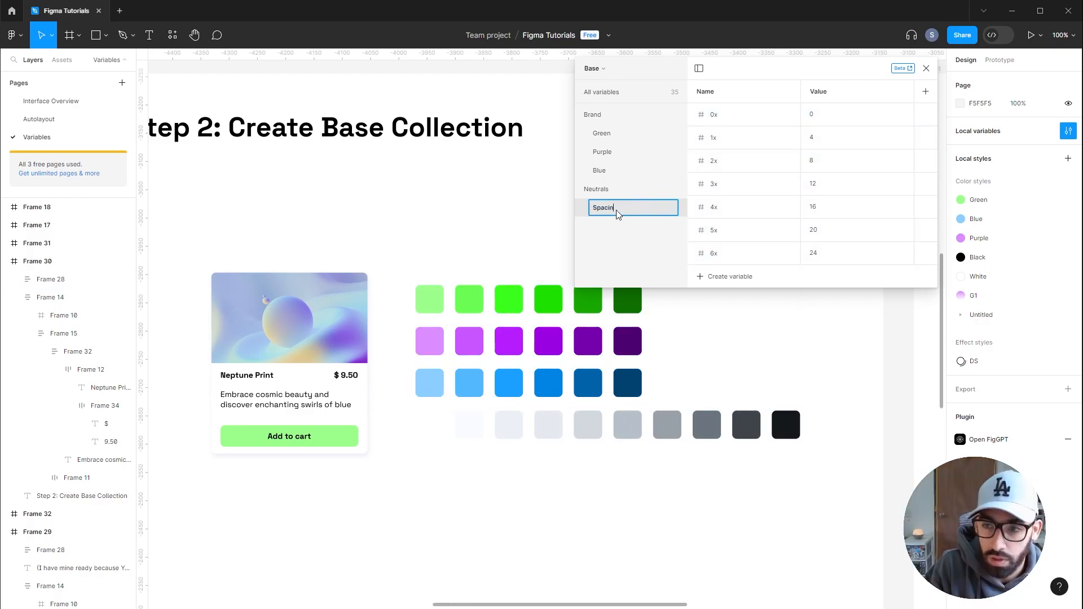
{"action": "key", "text": "Return"}
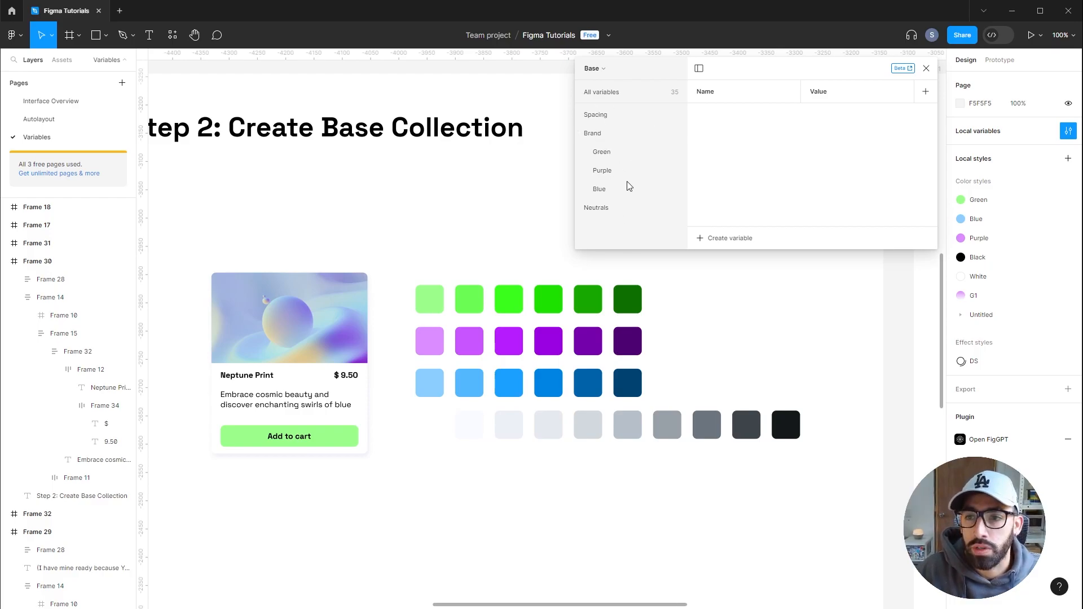
{"action": "left_click", "coordinate": [596, 115]}
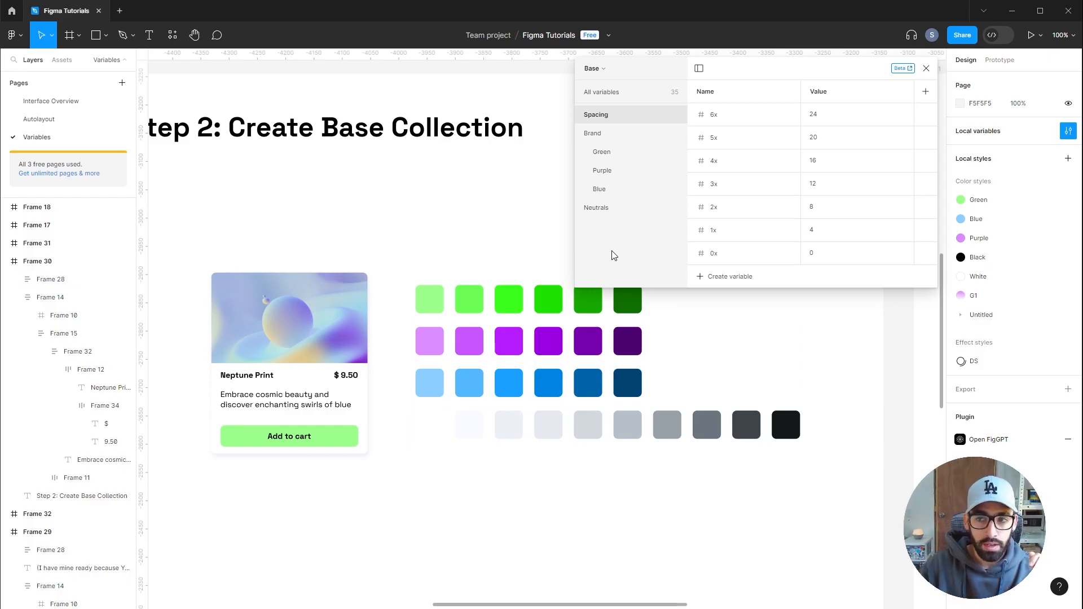
Switch to the other collection and rename it Tokens
{"action": "left_click", "coordinate": [605, 70]}
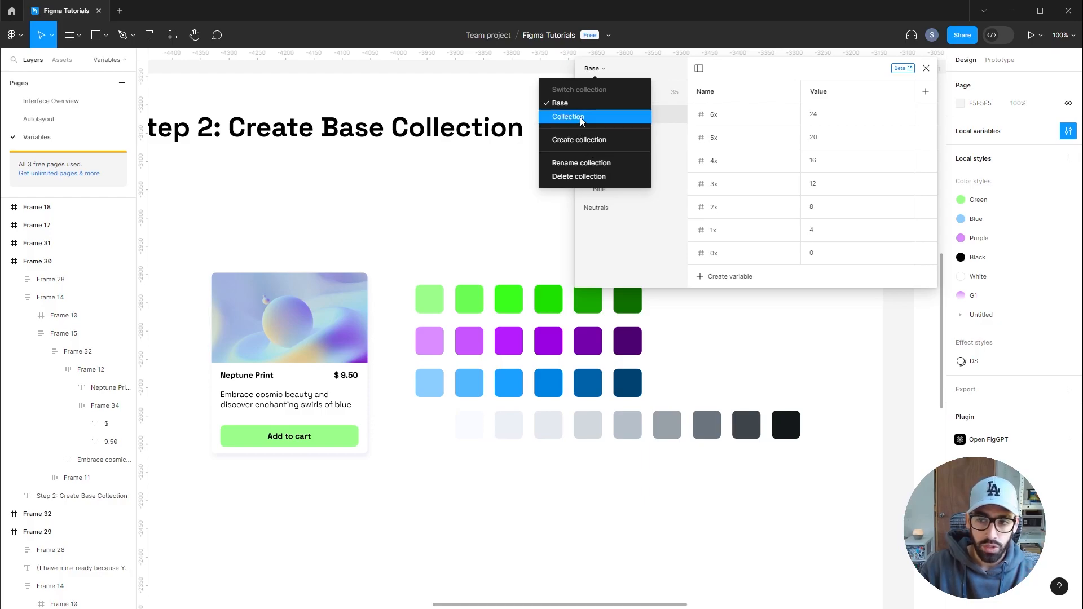
{"action": "left_click", "coordinate": [580, 117]}
{"action": "left_click", "coordinate": [609, 69]}
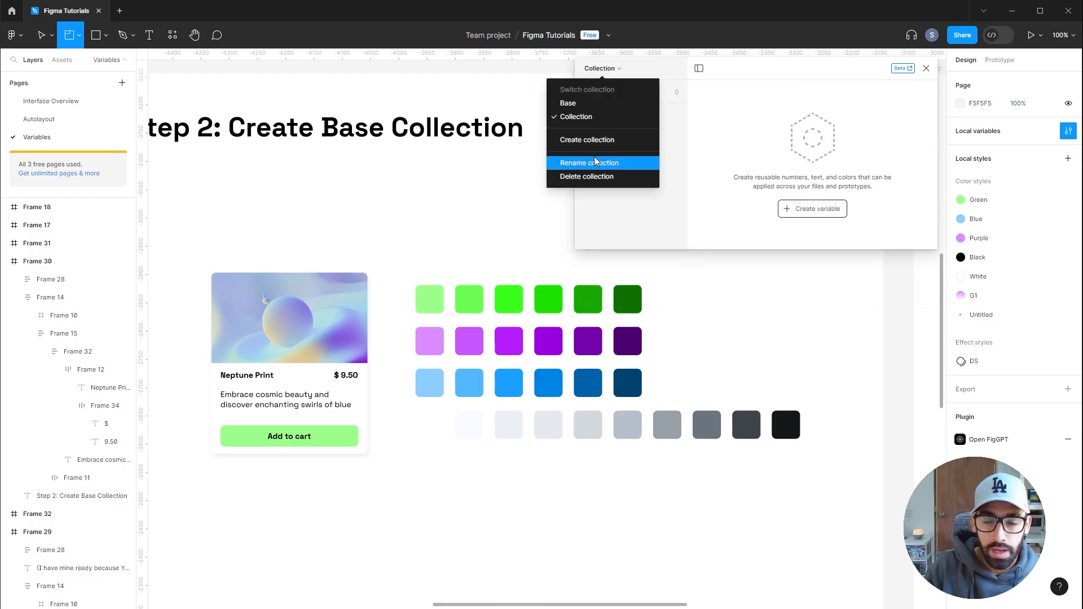
{"action": "left_click", "coordinate": [594, 162]}
{"action": "type", "text": "Tokens"}
{"action": "key", "text": "Return"}
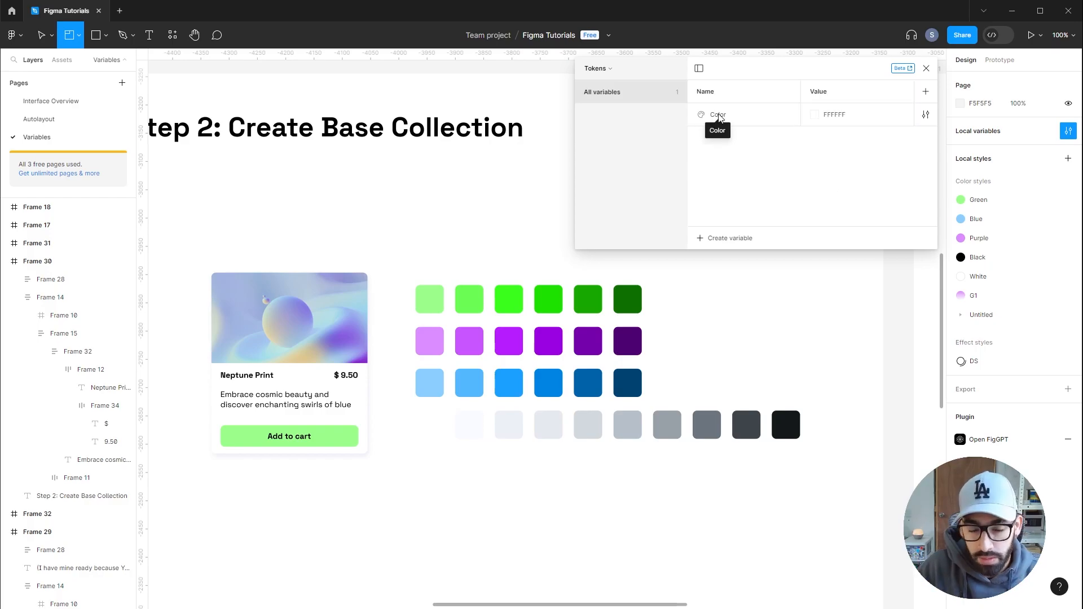
Rename the color variable in Tokens to button-fill-primary
{"action": "double_click", "coordinate": [718, 116]}
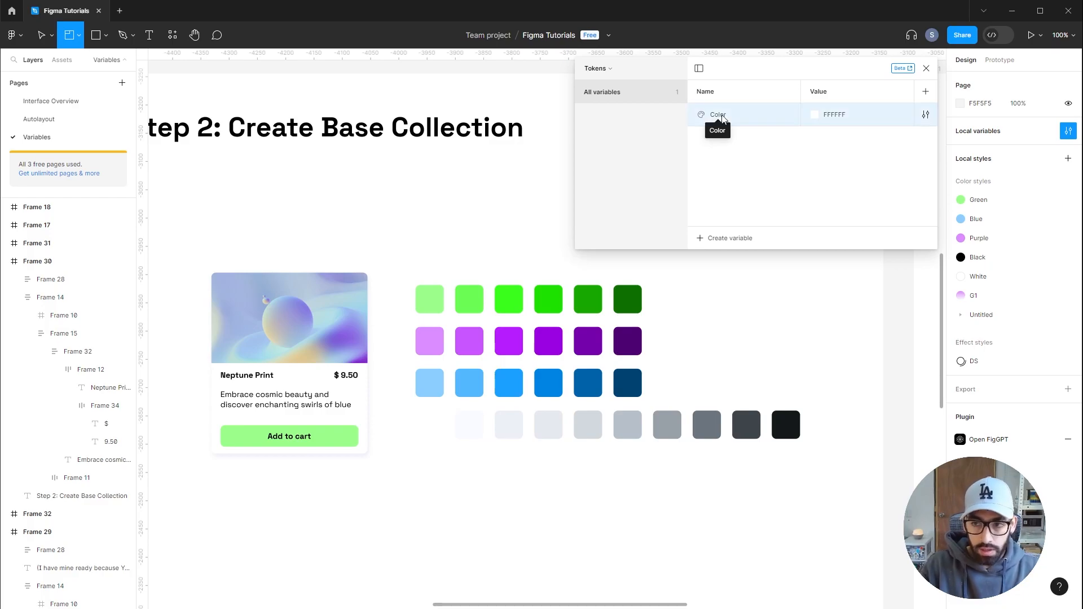
{"action": "type", "text": "button-fill-primary"}
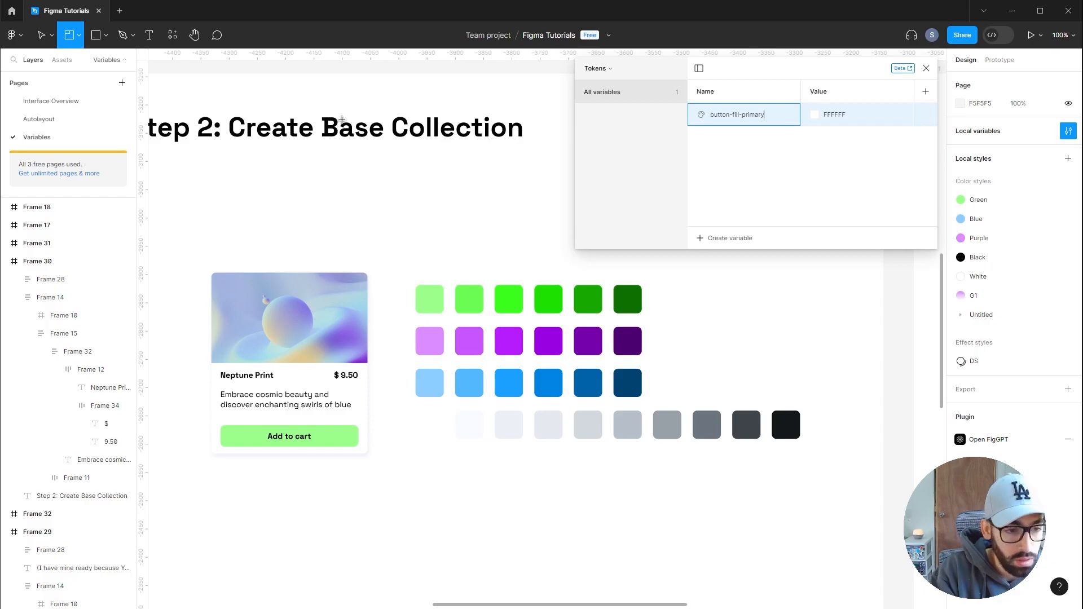
{"action": "key", "text": "Return"}
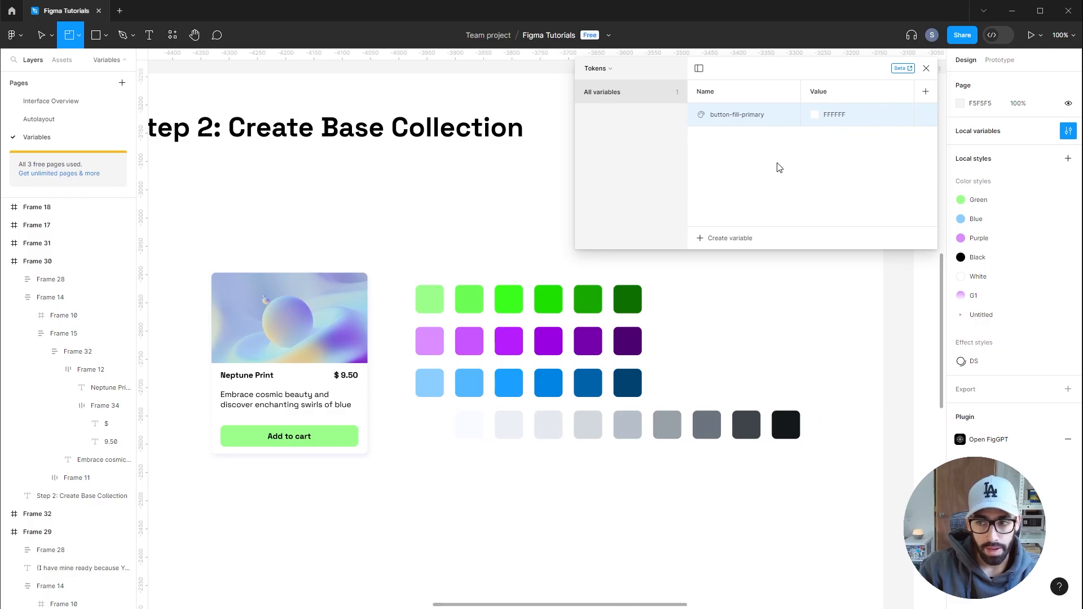
Set button-fill-primary's value to the Brand/Green/Green 2 variable from the libraries
{"action": "left_click", "coordinate": [816, 116]}
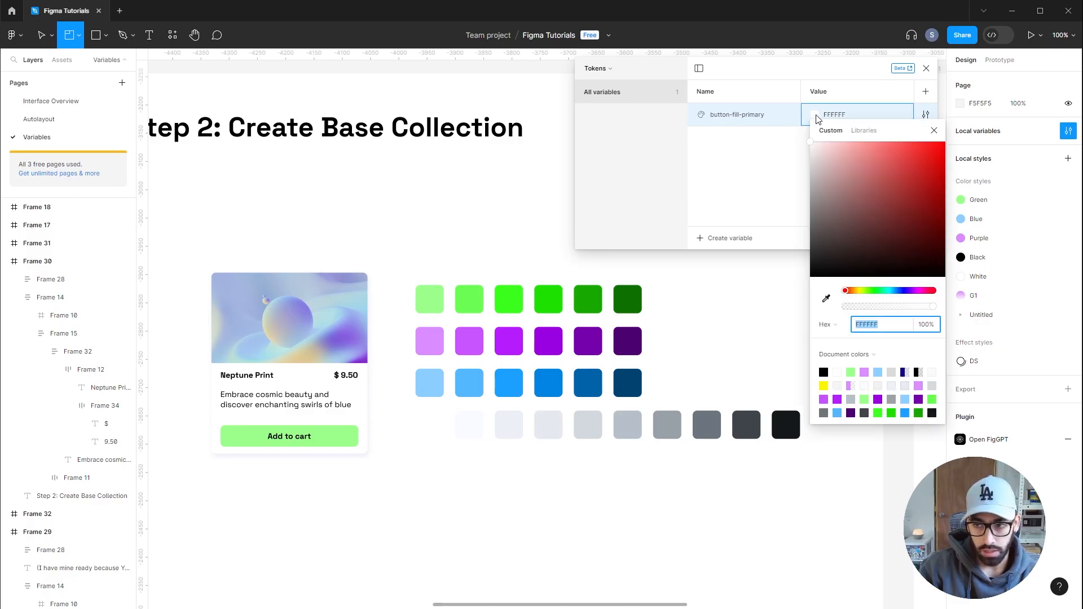
{"action": "left_click", "coordinate": [860, 130]}
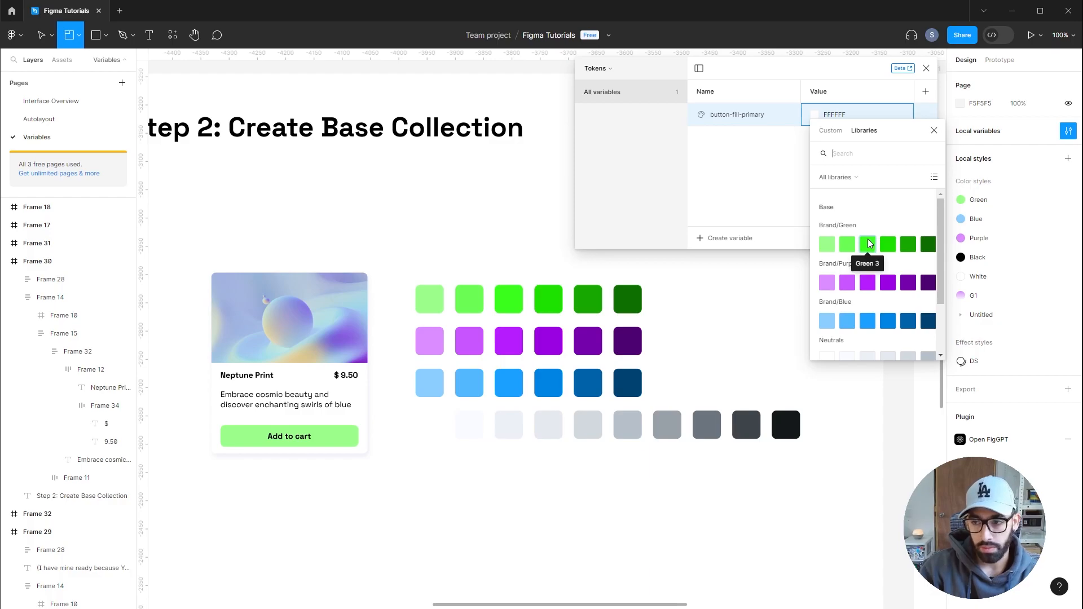
{"action": "left_click", "coordinate": [848, 244]}
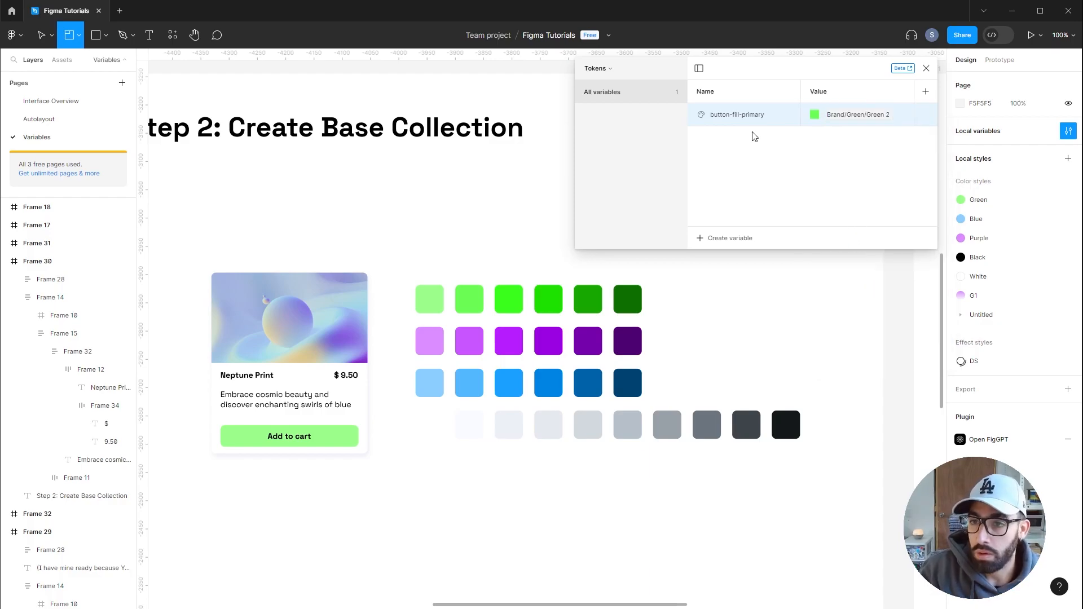
Switch to the Base collection to review its variables and return to Tokens
{"action": "left_click", "coordinate": [597, 69]}
{"action": "left_click", "coordinate": [591, 106]}
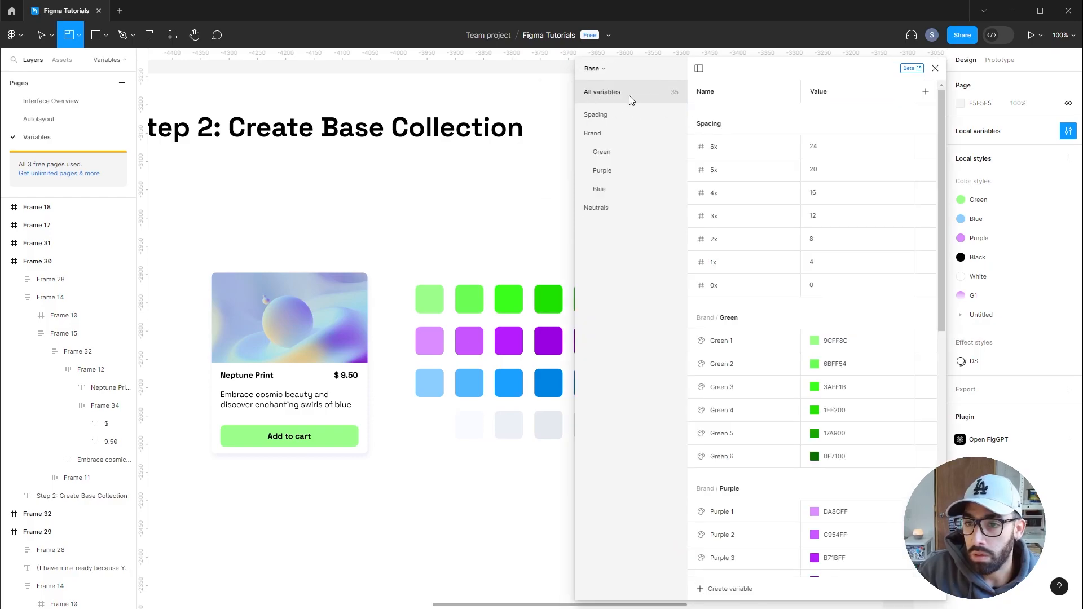
{"action": "left_click", "coordinate": [604, 75]}
{"action": "left_click", "coordinate": [590, 121]}
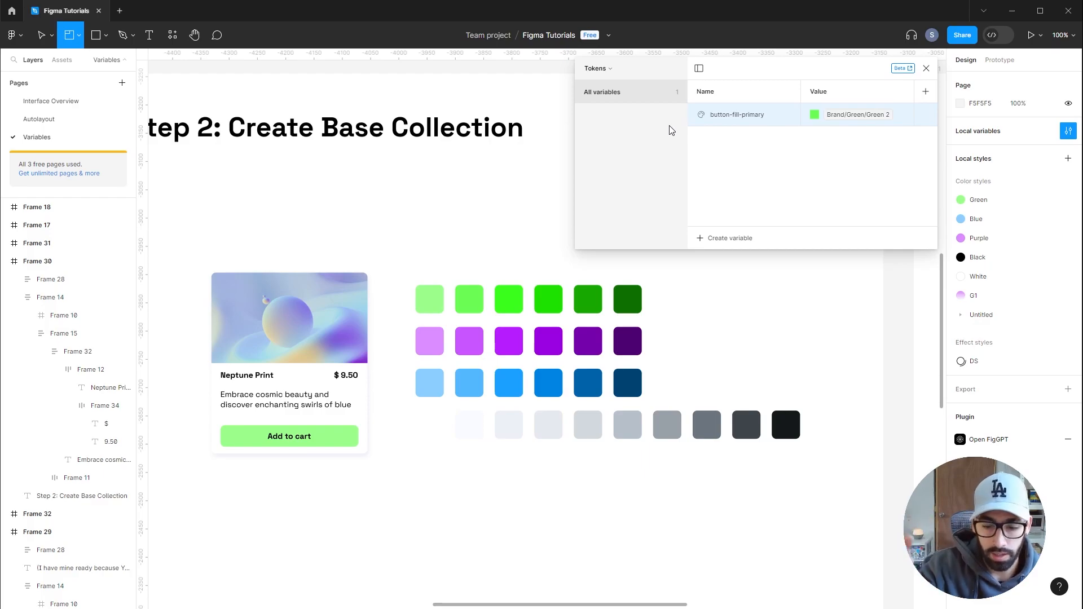
Duplicate the variable into background-primary, text-primary, text-secondary and button-text
{"action": "key", "text": "ctrl+d"}
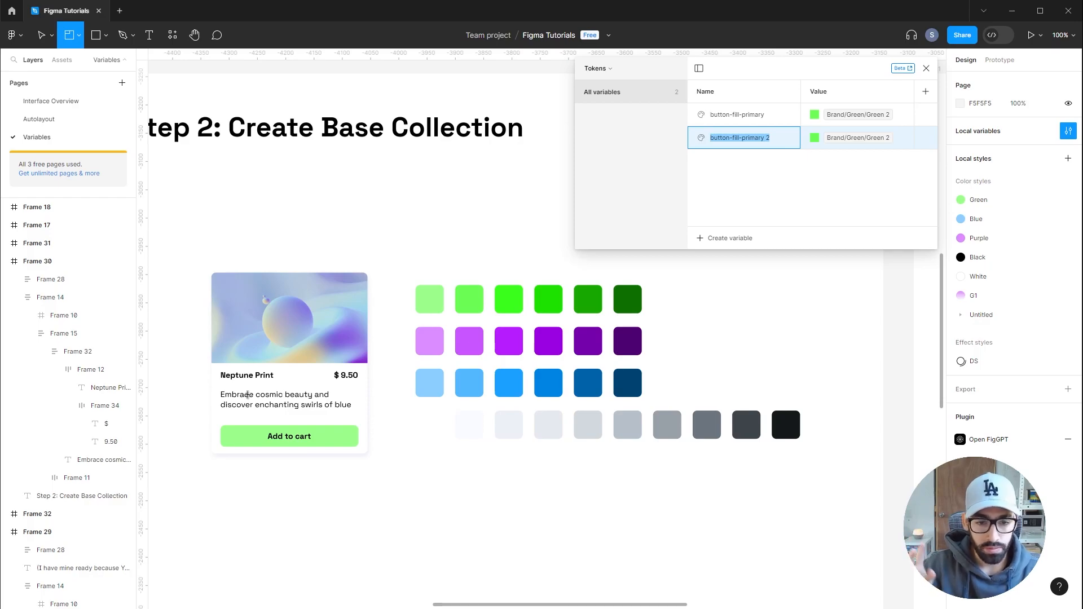
{"action": "type", "text": "background-primary"}
{"action": "key", "text": "Return"}
{"action": "key", "text": "ctrl+d"}
{"action": "type", "text": "text-primar"}
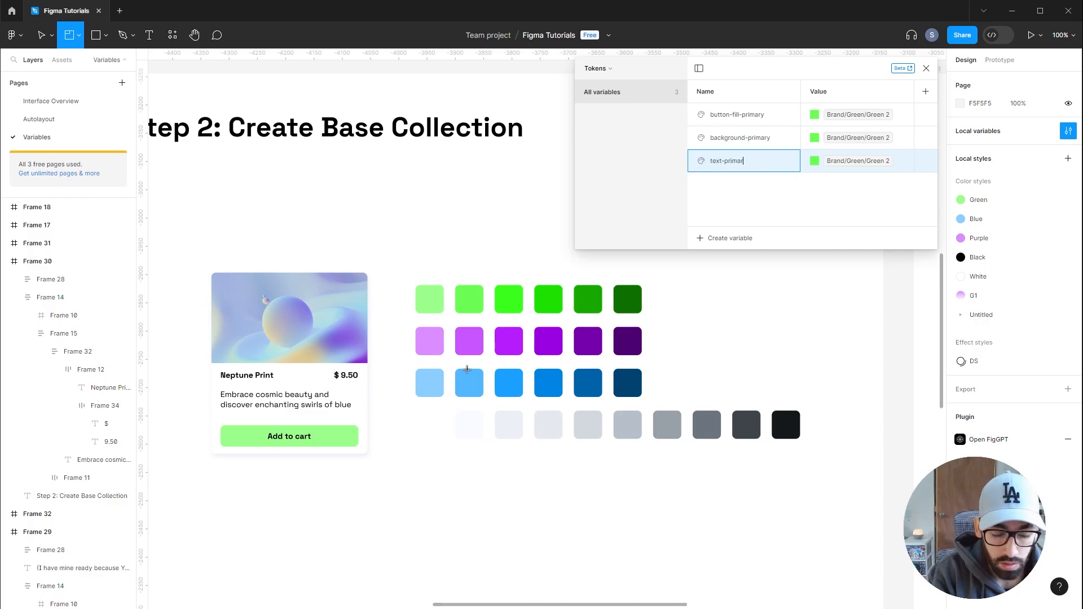
{"action": "type", "text": "y"}
{"action": "key", "text": "Return"}
{"action": "key", "text": "ctrl+d"}
{"action": "type", "text": "text-secondary"}
{"action": "left_click", "coordinate": [772, 219]}
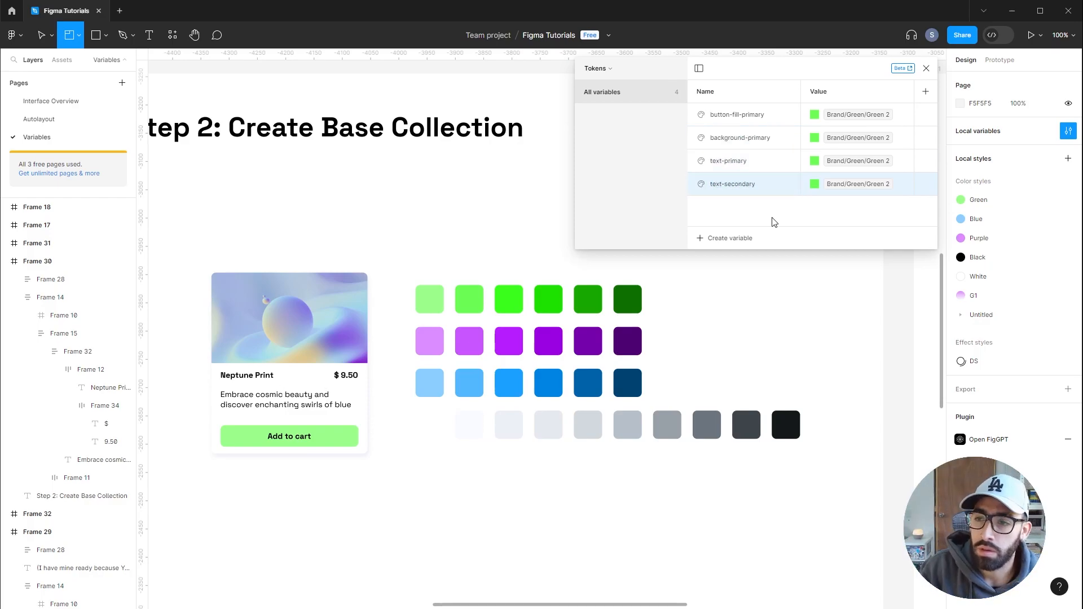
{"action": "key", "text": "shift+Return"}
{"action": "type", "text": "button-text"}
Link background-primary to Grey 1, text-primary to Grey 9, text-secondary to Grey 7 and button-text to Grey 1
{"action": "left_click", "coordinate": [814, 139]}
{"action": "left_click", "coordinate": [847, 333]}
{"action": "left_click", "coordinate": [814, 161]}
{"action": "left_click", "coordinate": [888, 377]}
{"action": "left_click", "coordinate": [814, 185]}
{"action": "left_click", "coordinate": [852, 399]}
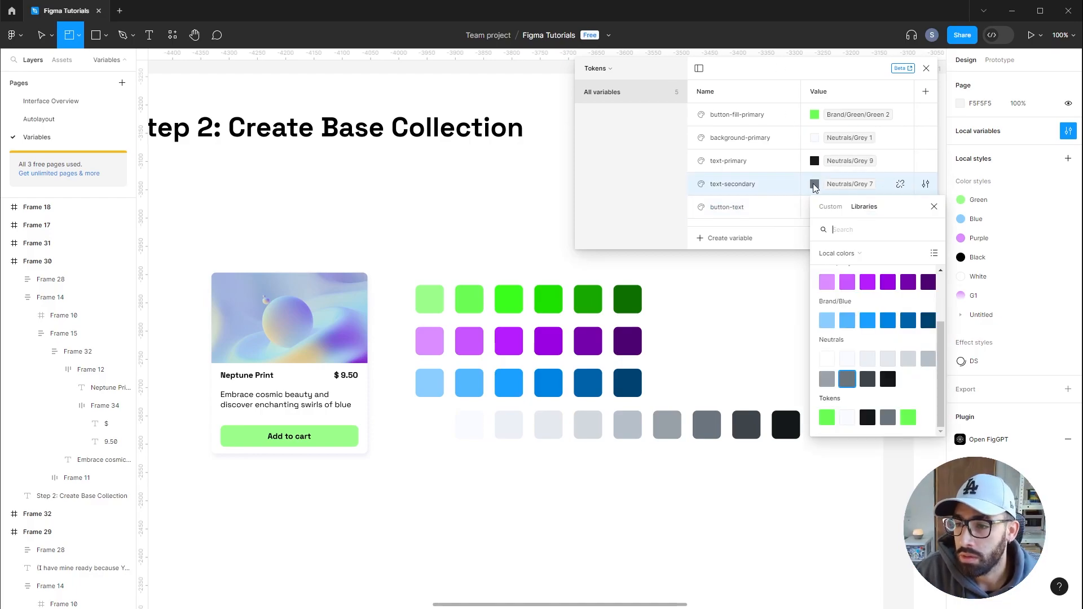
{"action": "left_click", "coordinate": [818, 72]}
{"action": "left_click", "coordinate": [814, 207]}
{"action": "left_click", "coordinate": [844, 384]}
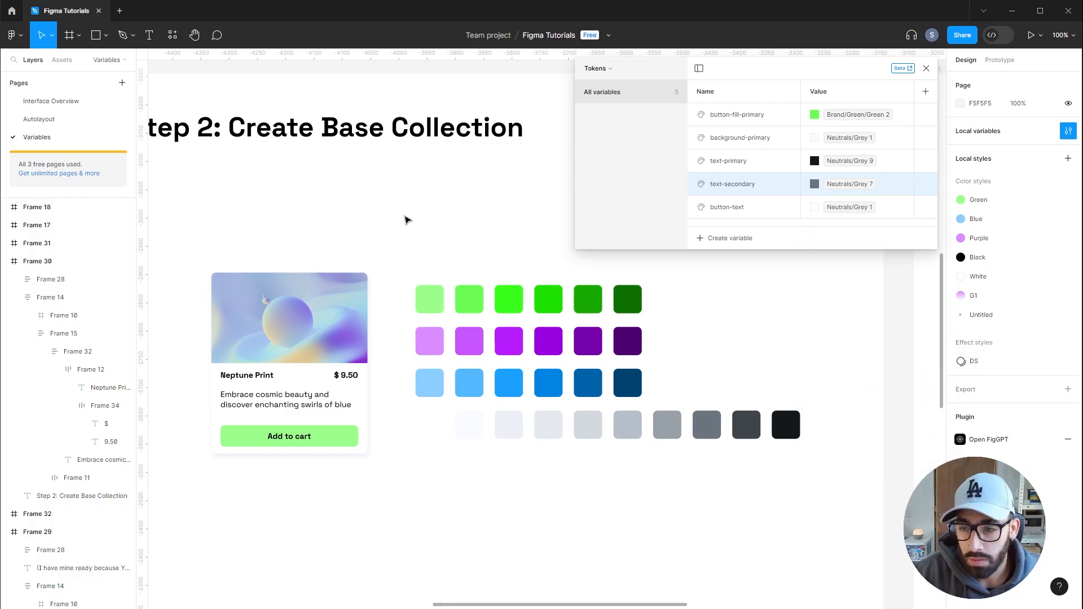
Draw a square about 73 × 73 px below the grey swatch row
{"action": "left_click", "coordinate": [705, 428]}
{"action": "left_click", "coordinate": [96, 35]}
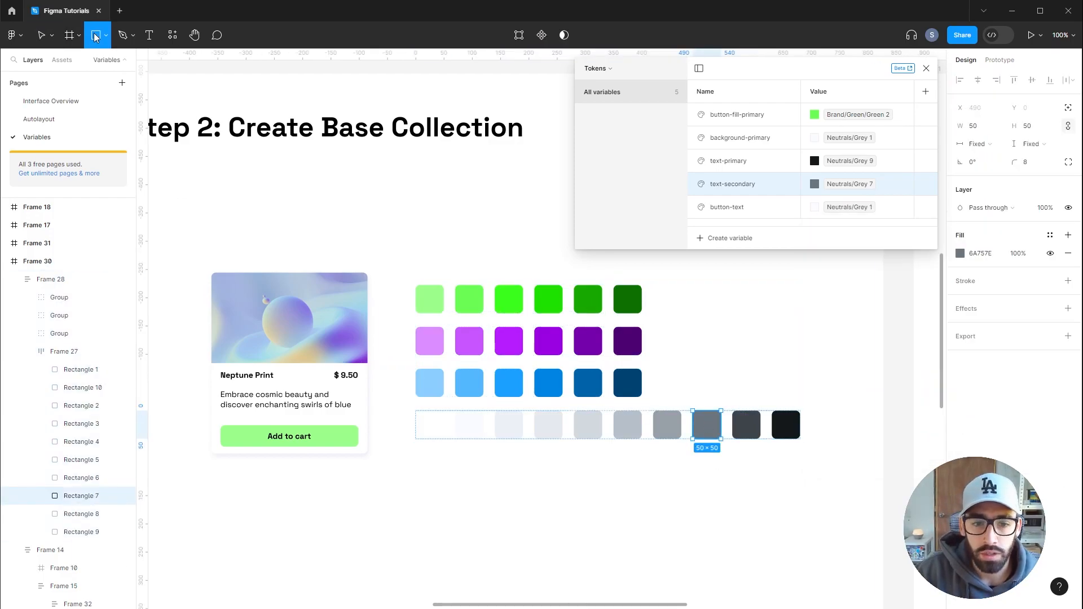
{"action": "left_click_drag", "start_coordinate": [425, 506], "coordinate": [445, 526]}
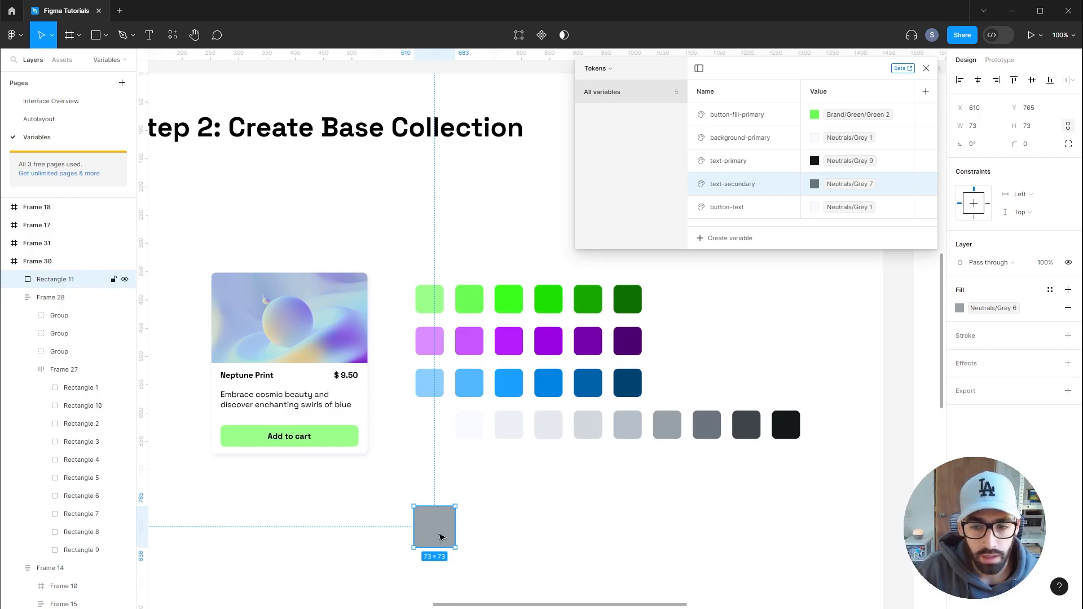
{"action": "left_click_drag", "start_coordinate": [438, 532], "coordinate": [439, 539]}
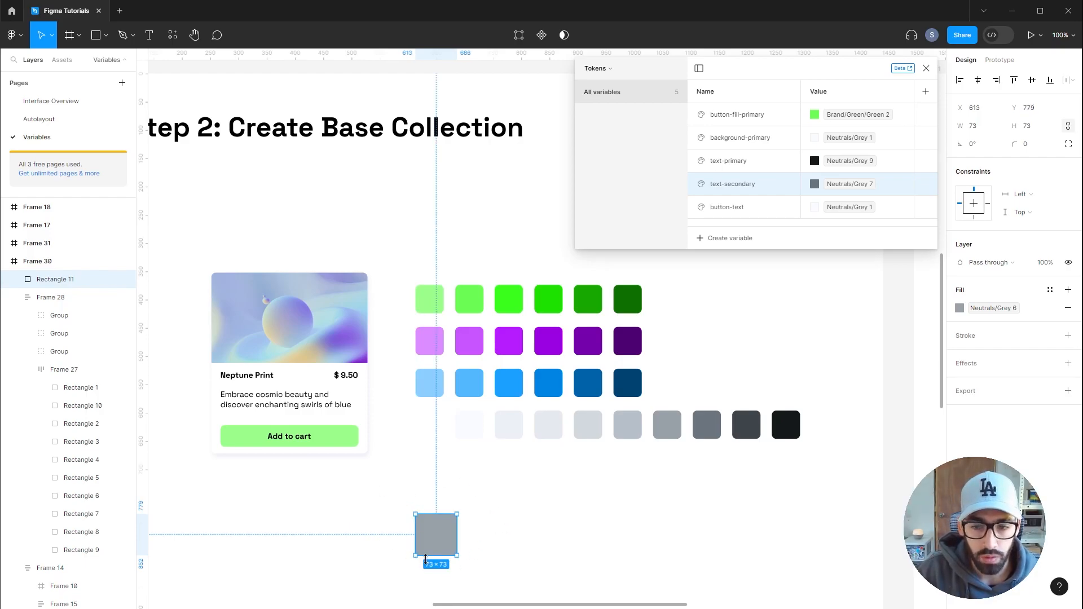
Check the contrast of the new square and the Grey 7 swatch against white with the Contrast plugin
{"action": "left_click", "coordinate": [450, 475]}
{"action": "key", "text": "ctrl+alt+p"}
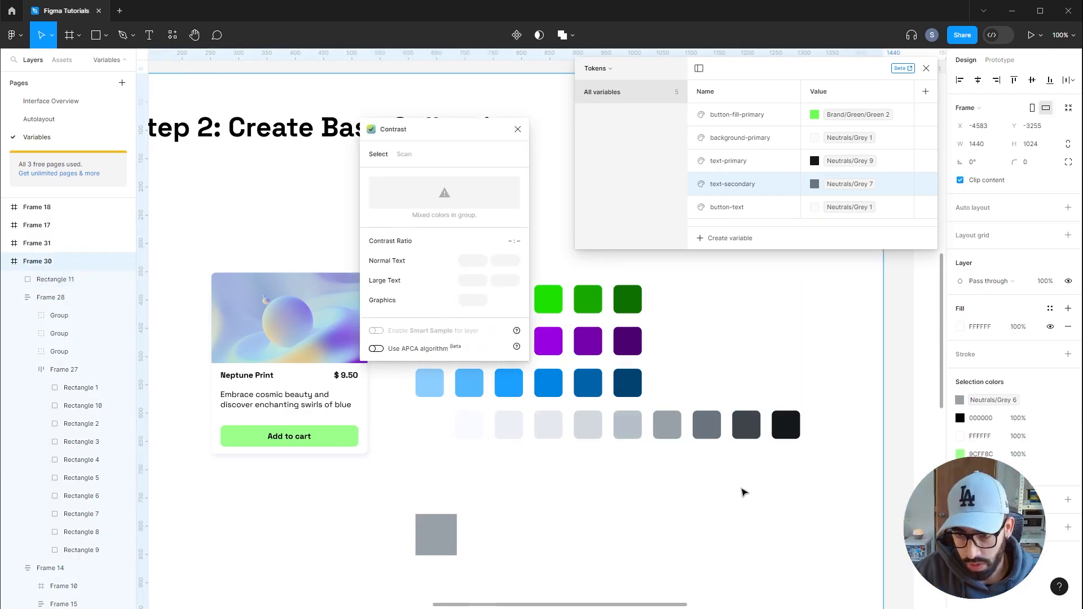
{"action": "left_click_drag", "start_coordinate": [449, 141], "coordinate": [588, 210]}
{"action": "left_click", "coordinate": [452, 530]}
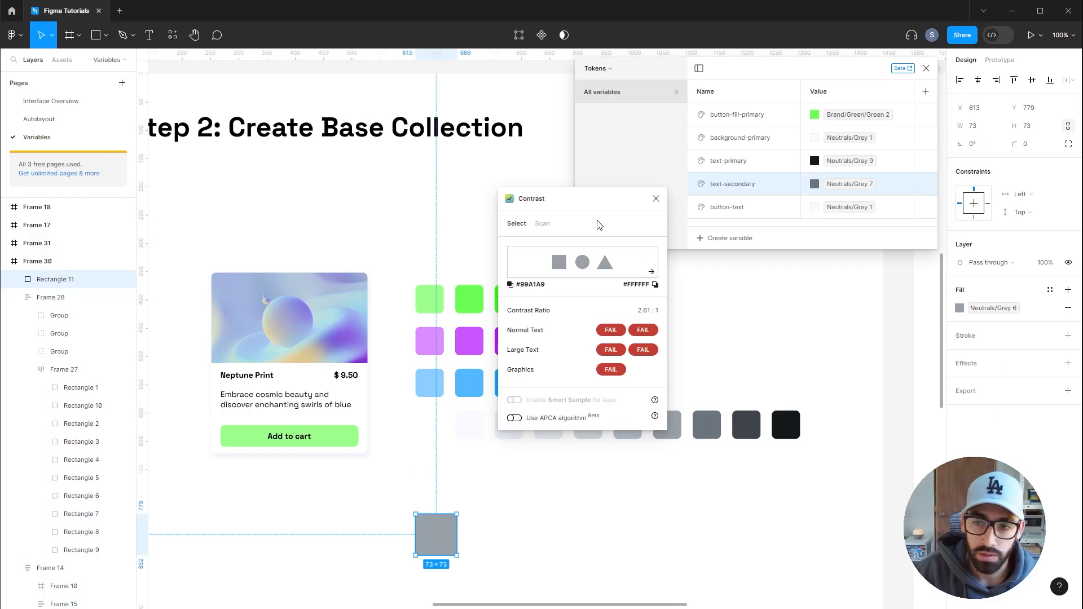
{"action": "left_click_drag", "start_coordinate": [581, 204], "coordinate": [473, 200]}
{"action": "left_click", "coordinate": [708, 425]}
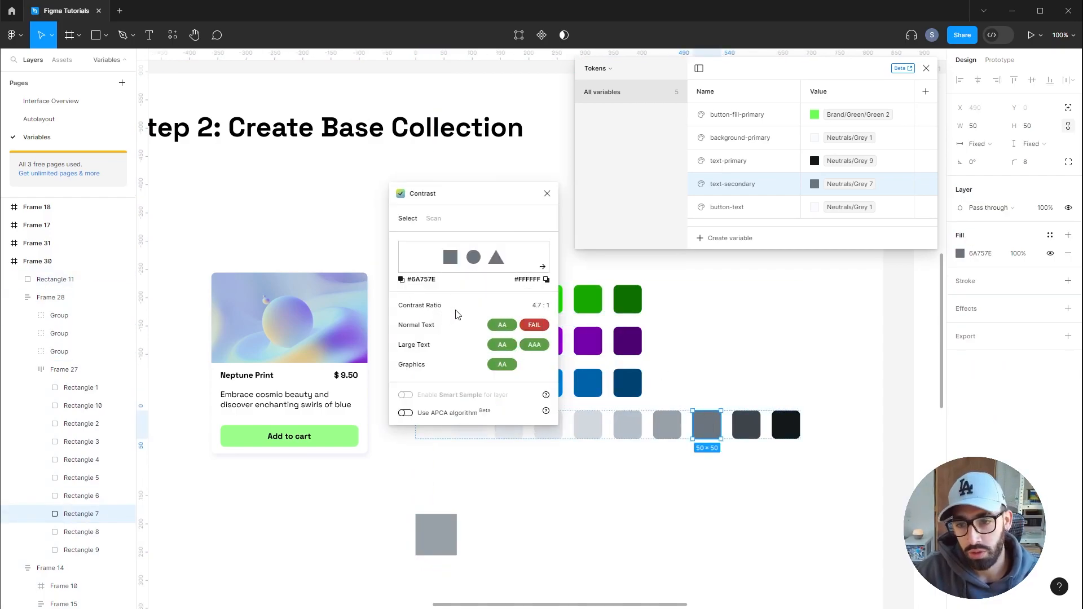
{"action": "left_click", "coordinate": [548, 193]}
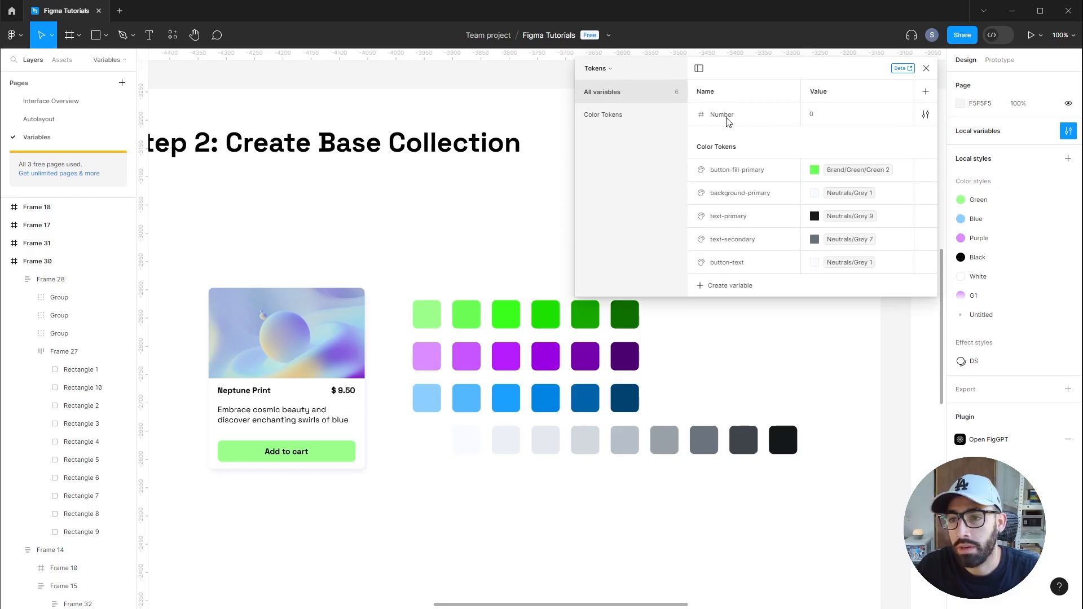
Rename the number variable in Tokens to spacing-0x
{"action": "double_click", "coordinate": [726, 115]}
{"action": "type", "text": "spacing-0x"}
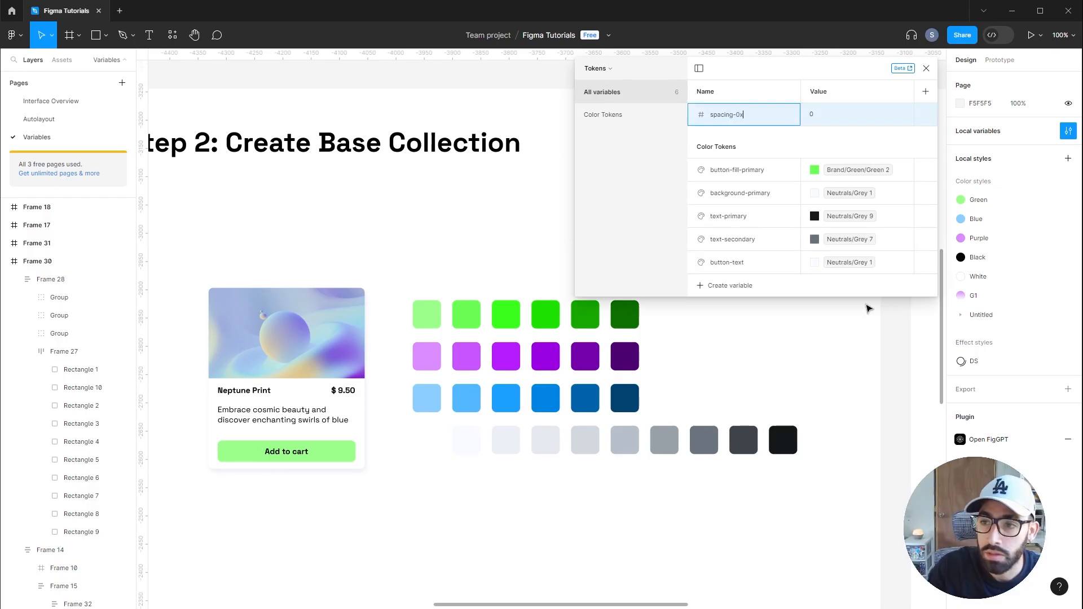
{"action": "key", "text": "Return"}
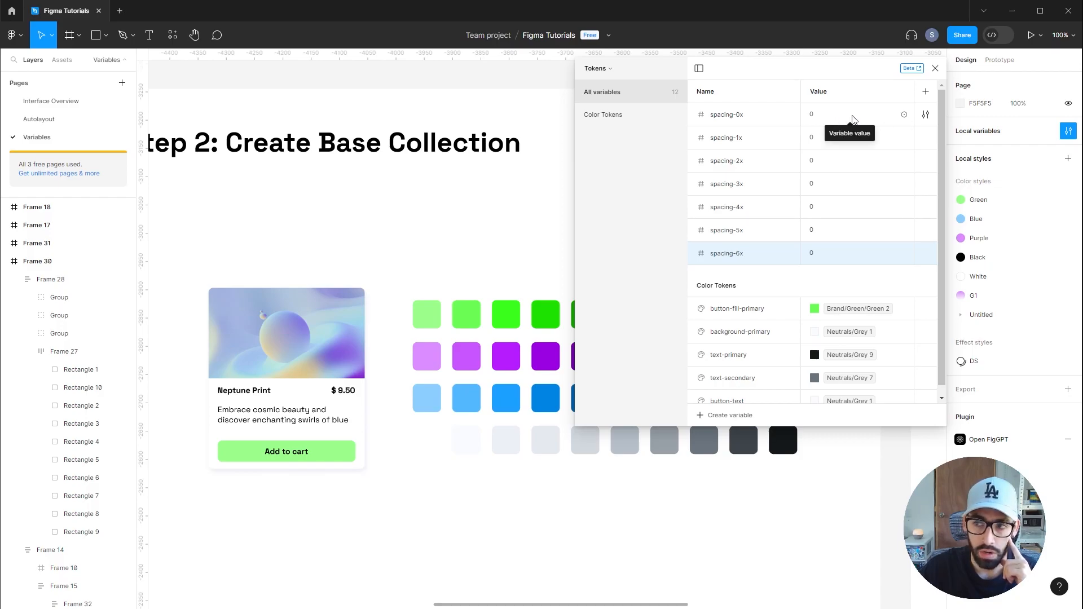
Link spacing-0x, spacing-1x and spacing-2x to the Base Spacing variables 0x, 1x and 2x
{"action": "left_click", "coordinate": [905, 116]}
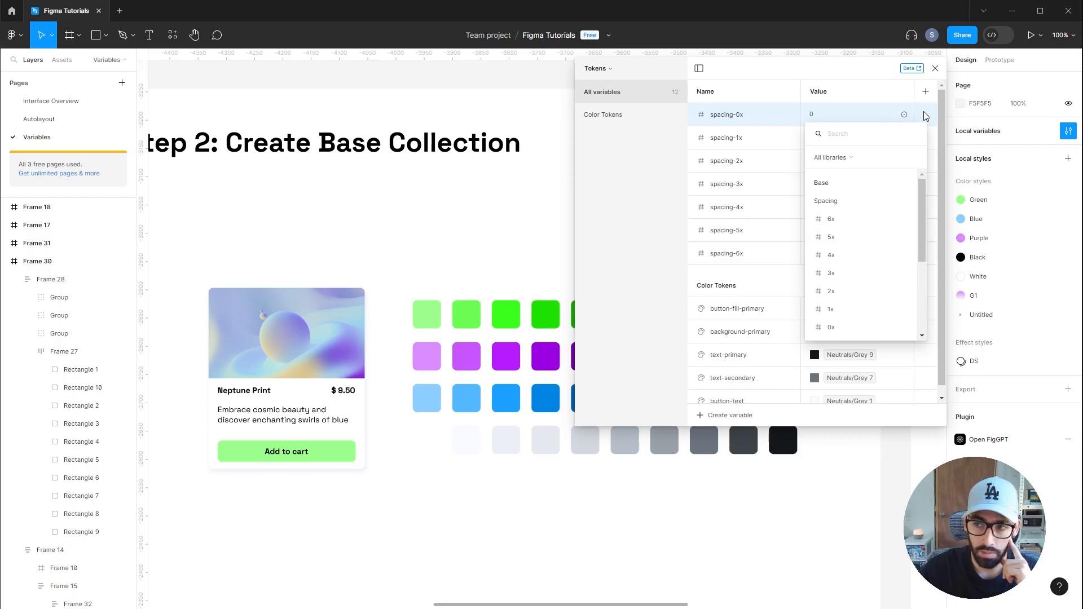
{"action": "scroll", "coordinate": [875, 265], "scroll_direction": "down", "scroll_amount": 2}
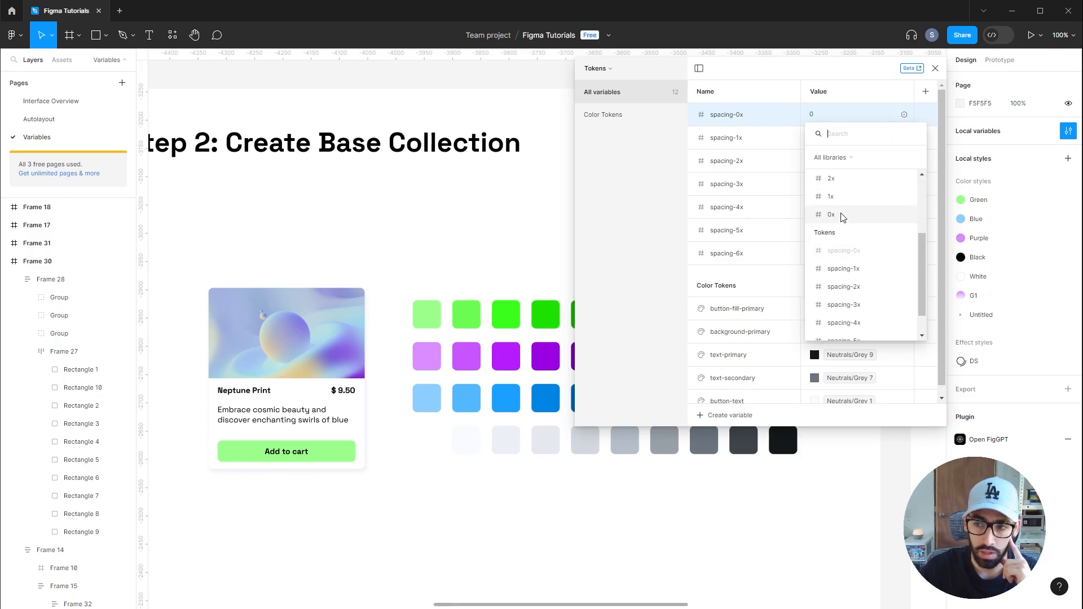
{"action": "left_click", "coordinate": [839, 215]}
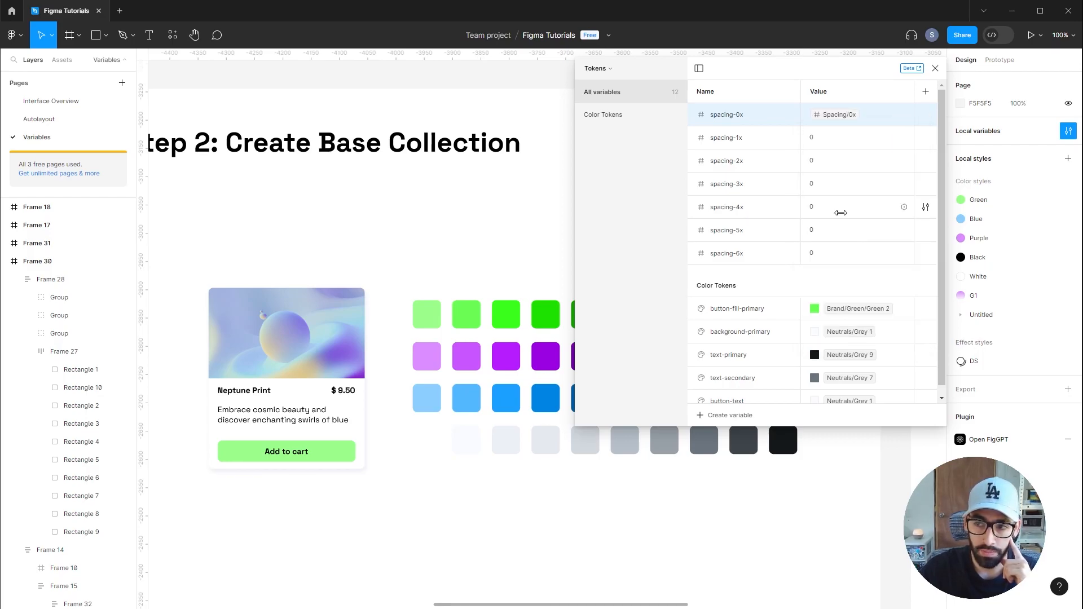
{"action": "left_click", "coordinate": [905, 138]}
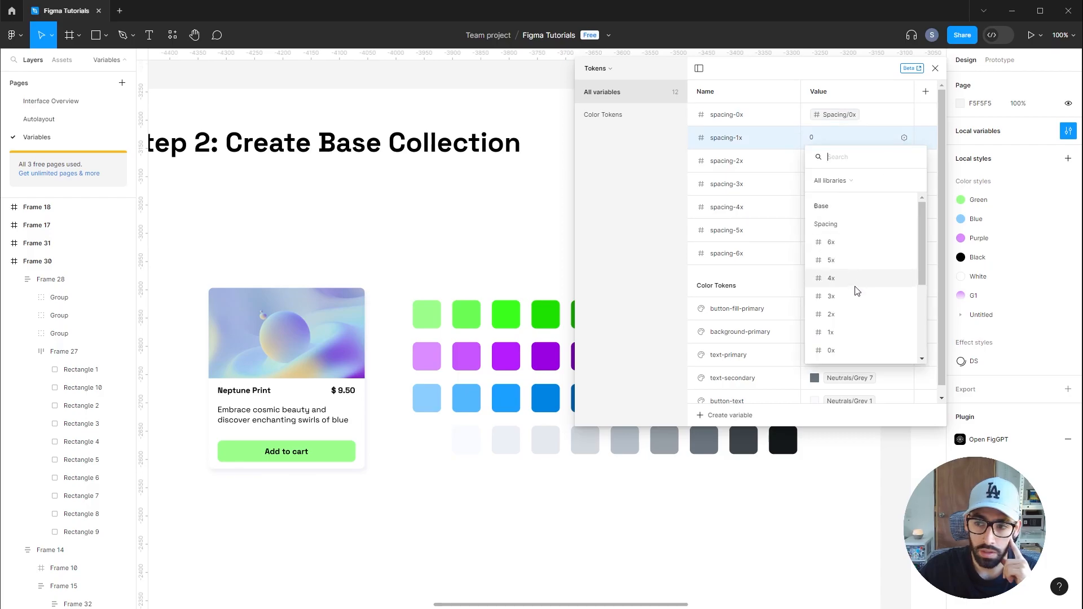
{"action": "left_click", "coordinate": [847, 333]}
{"action": "left_click", "coordinate": [904, 161]}
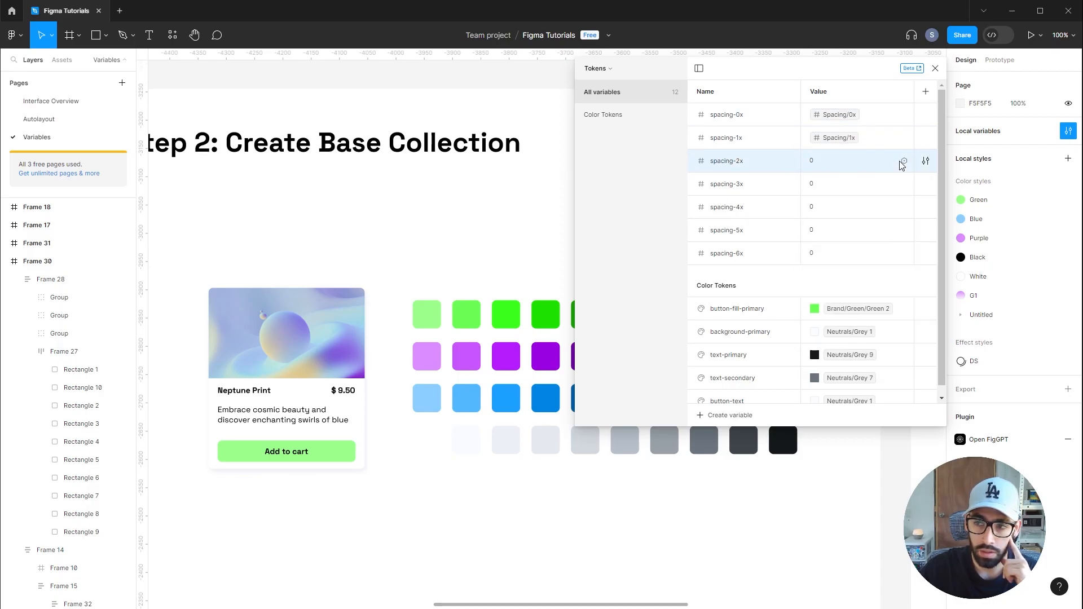
{"action": "left_click", "coordinate": [904, 161]}
{"action": "left_click", "coordinate": [858, 340]}
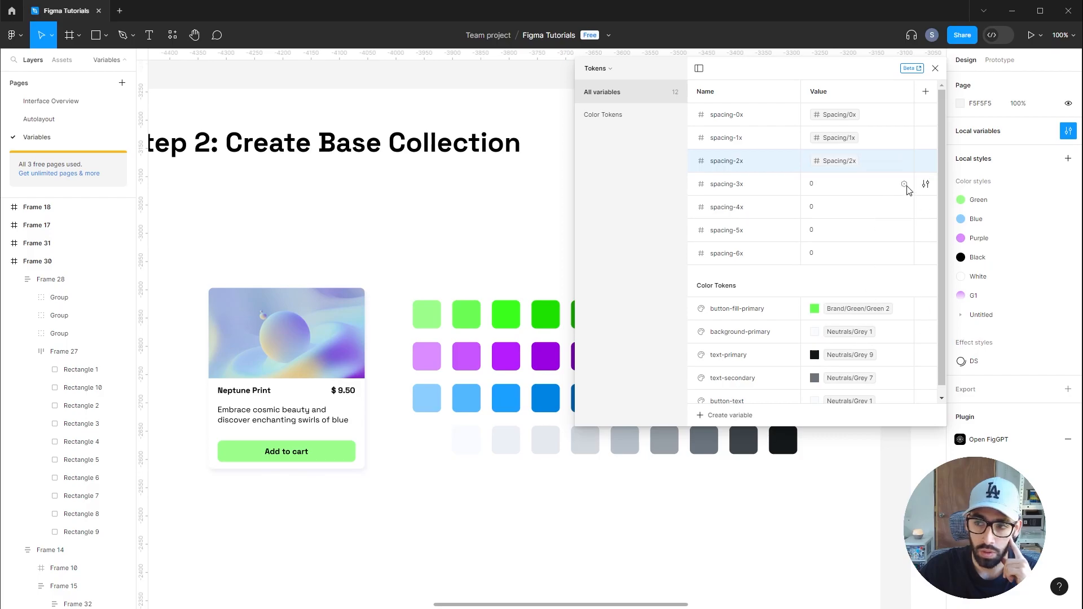
Link spacing-3x through spacing-6x to the Base Spacing variables 3x through 6x
{"action": "left_click", "coordinate": [904, 184]}
{"action": "left_click", "coordinate": [863, 342]}
{"action": "left_click", "coordinate": [904, 207]}
{"action": "left_click", "coordinate": [863, 348]}
{"action": "left_click", "coordinate": [905, 230]}
{"action": "left_click", "coordinate": [849, 353]}
{"action": "left_click", "coordinate": [904, 254]}
{"action": "left_click", "coordinate": [849, 358]}
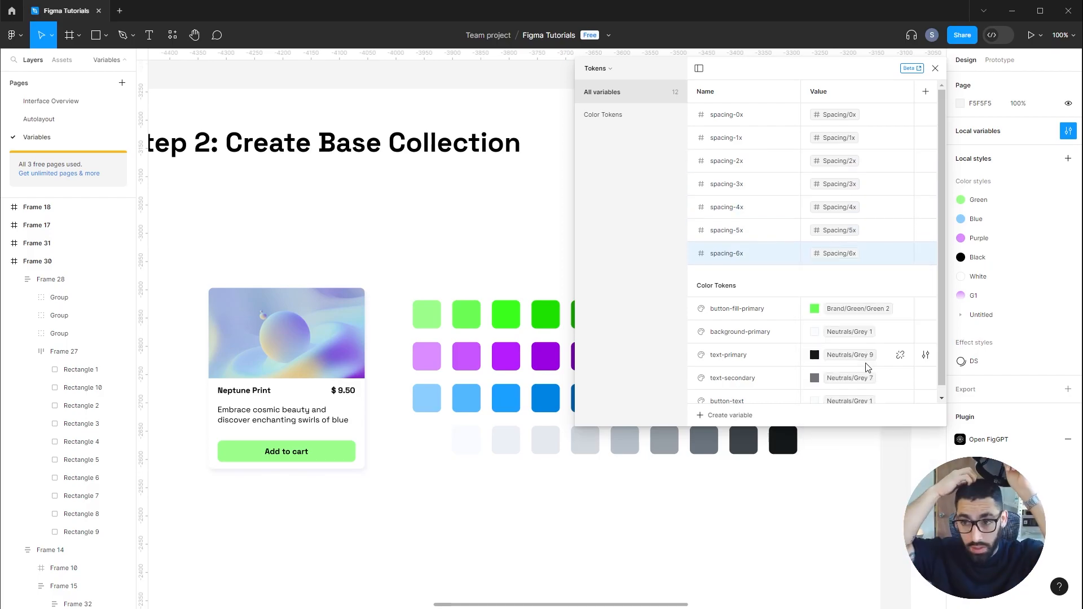
Group all seven spacing variables into a new group named Spacing Tokens
{"action": "left_click", "coordinate": [752, 116], "text": "shift"}
{"action": "right_click", "coordinate": [752, 116]}
{"action": "left_click", "coordinate": [926, 254]}
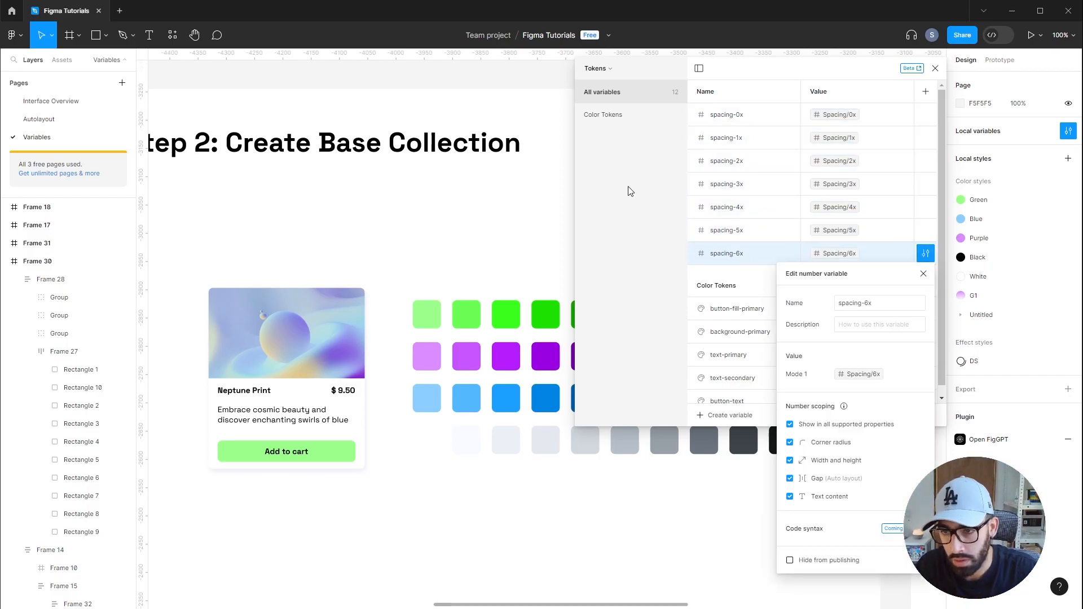
{"action": "left_click", "coordinate": [627, 196]}
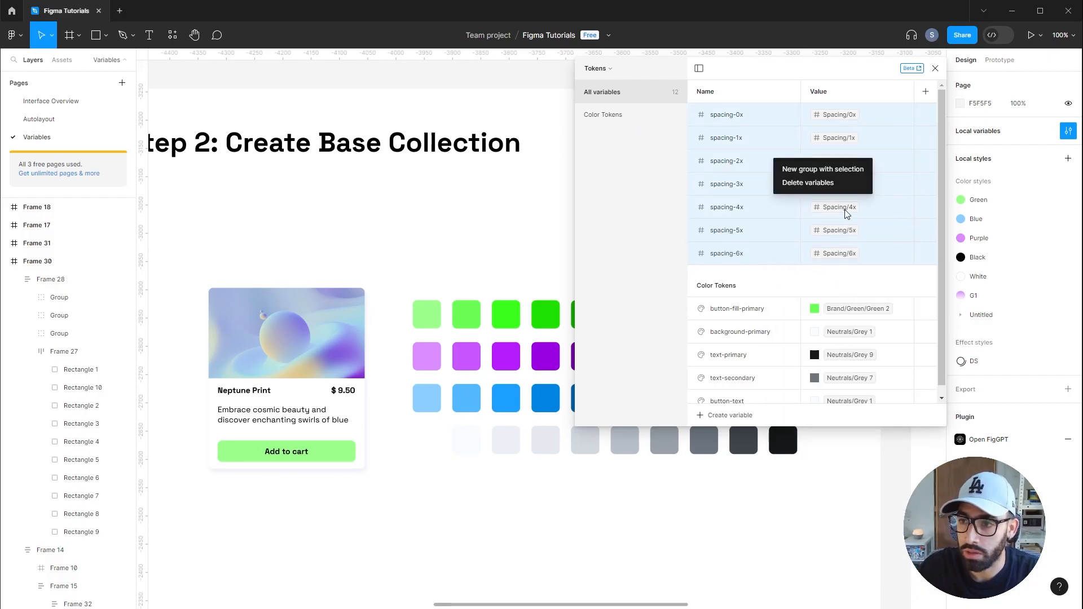
{"action": "left_click", "coordinate": [833, 174]}
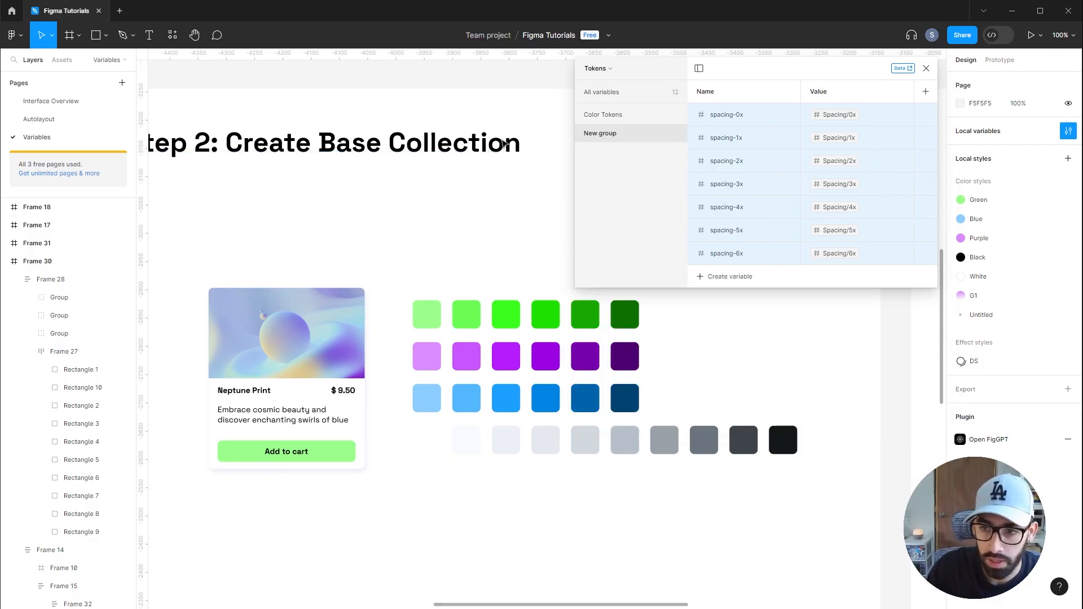
{"action": "double_click", "coordinate": [598, 136]}
{"action": "type", "text": "Spacing Tokens"}
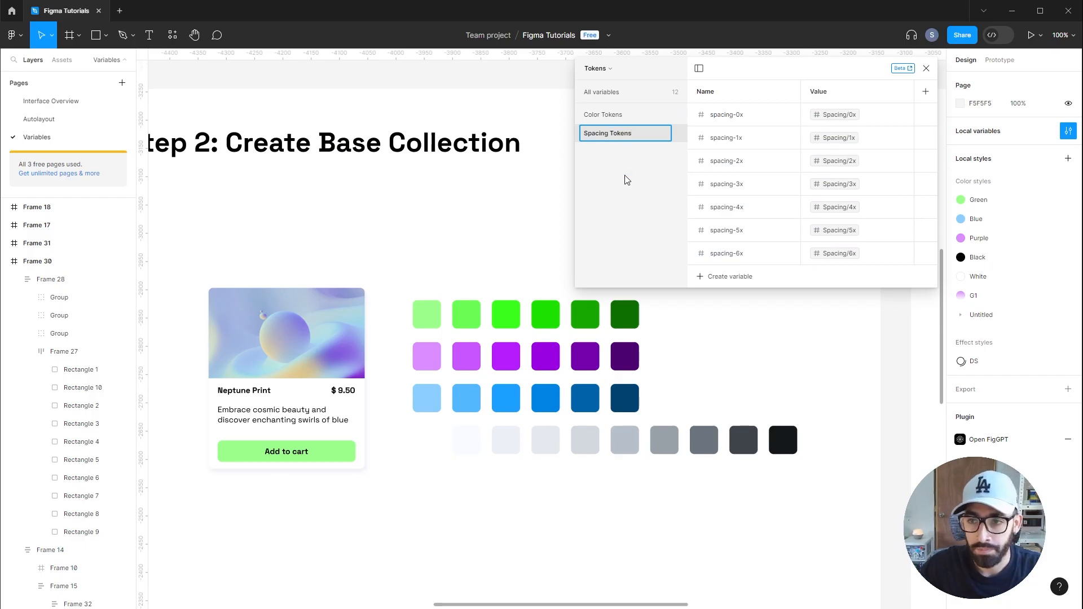
{"action": "key", "text": "Return"}
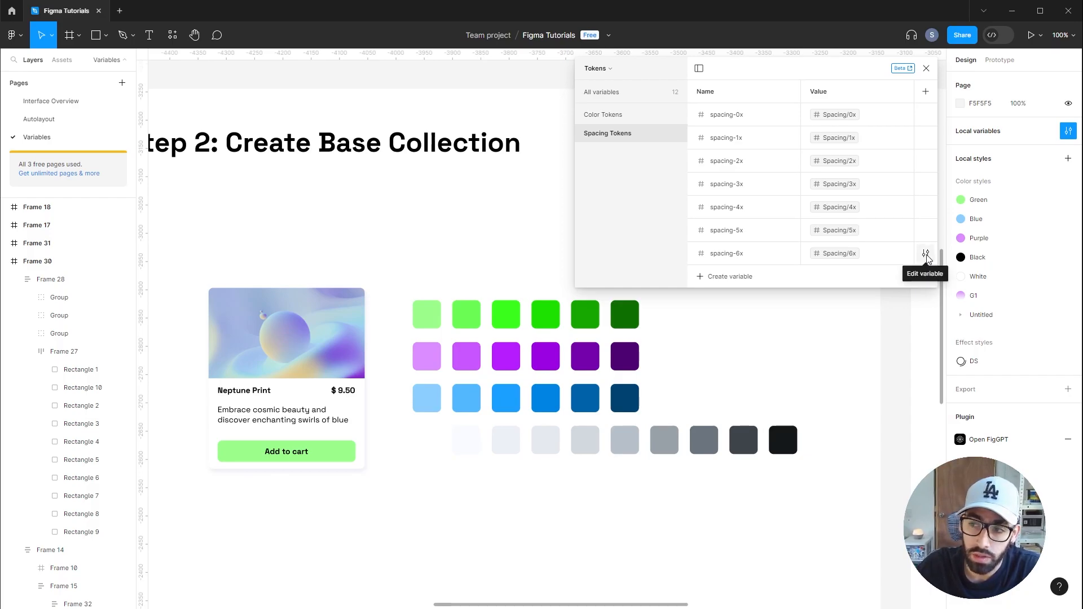
Limit the scoping of spacing-6x to Width and height and Gap instead of all supported properties
{"action": "left_click", "coordinate": [926, 254]}
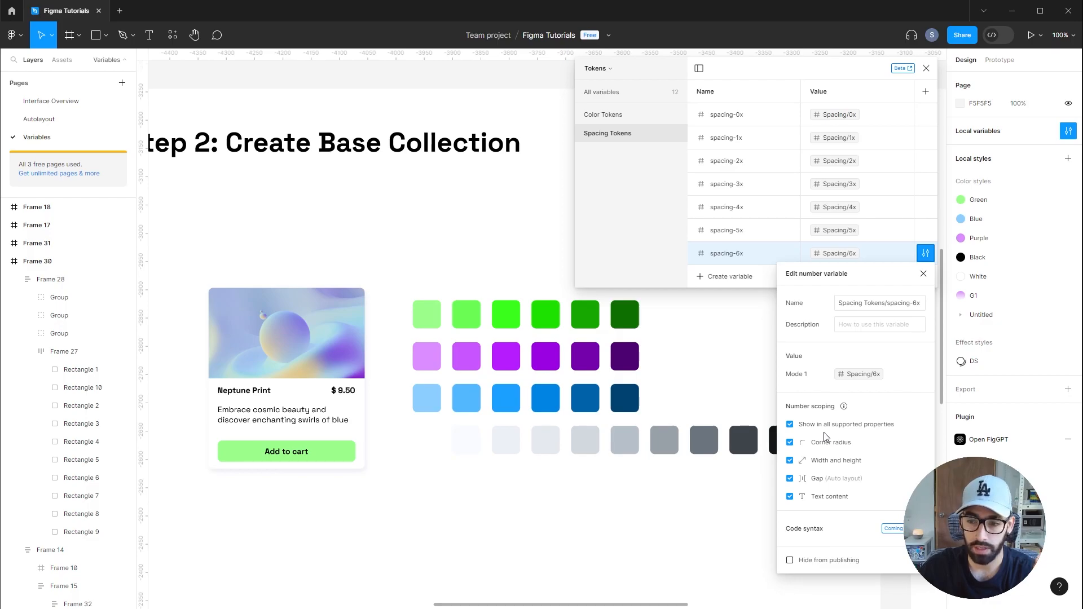
{"action": "left_click", "coordinate": [791, 425]}
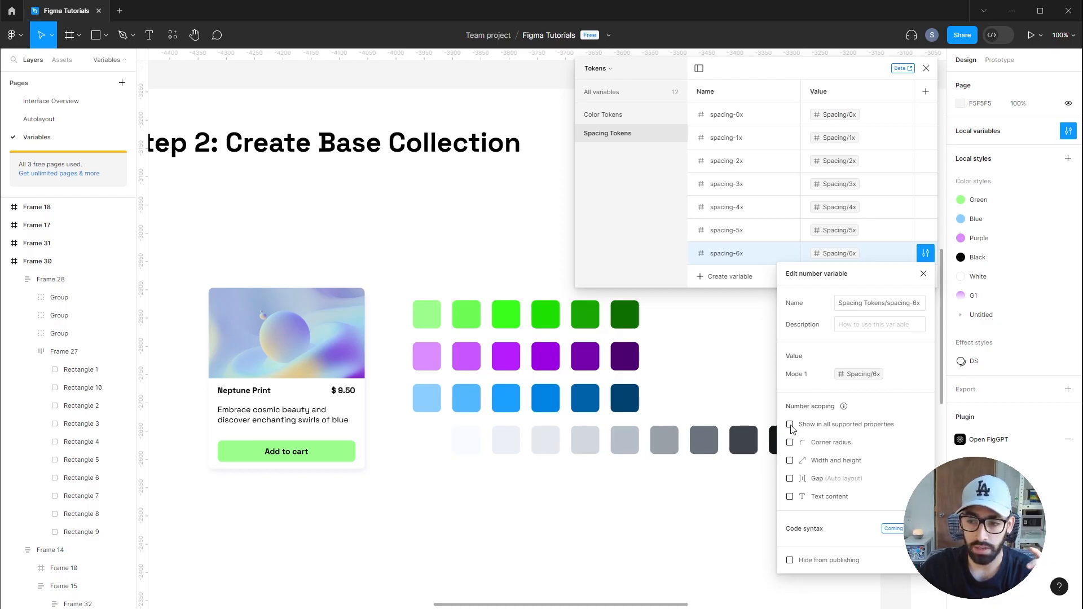
{"action": "left_click", "coordinate": [790, 460]}
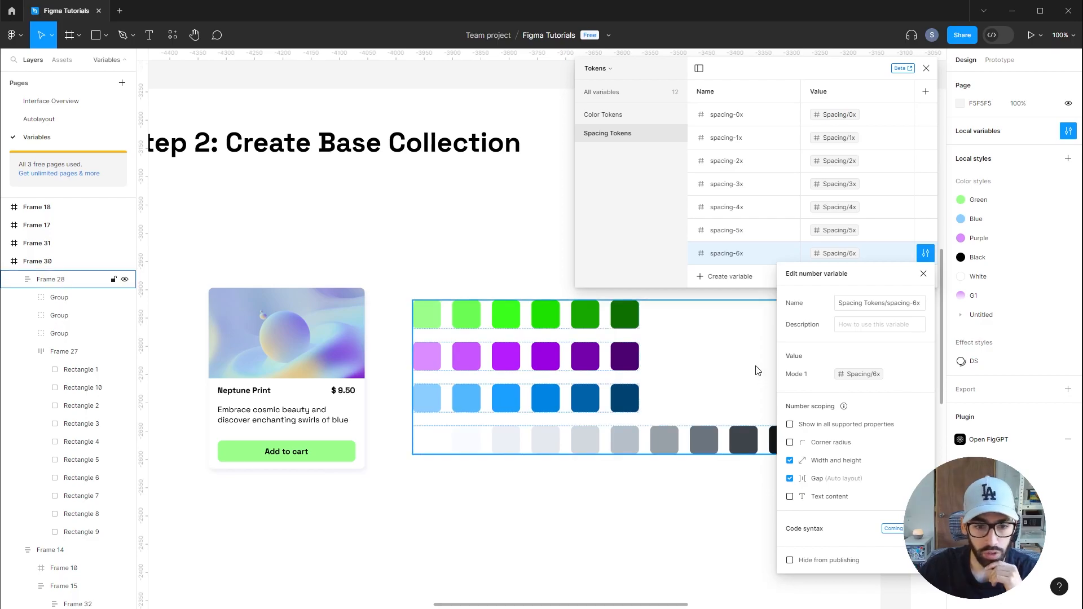
Restrict the scoping of the remaining spacing variables to width and height and gap
{"action": "left_click", "coordinate": [926, 230]}
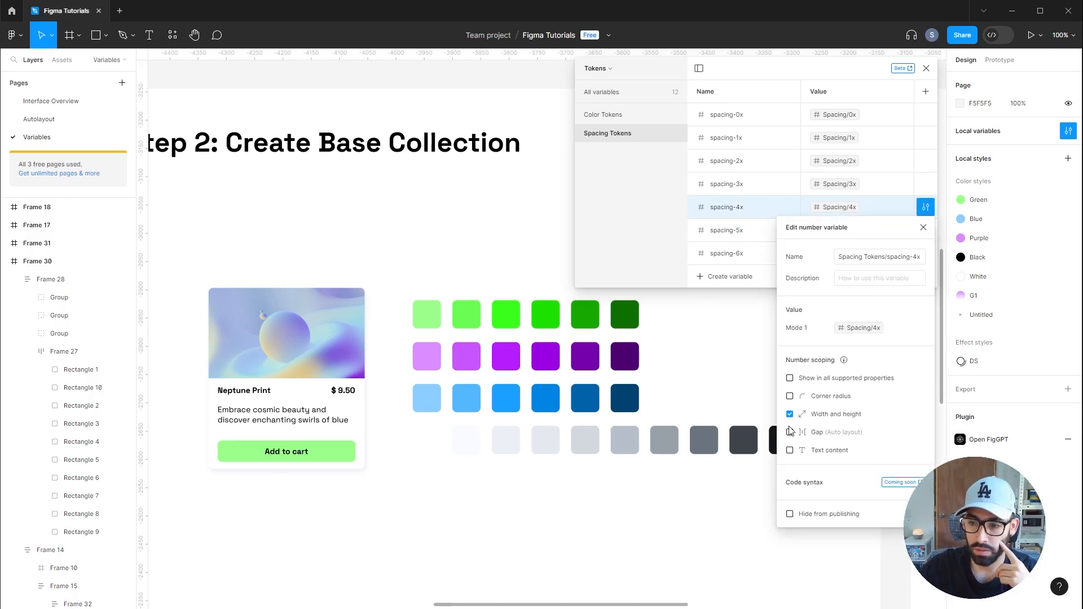
{"action": "left_click", "coordinate": [790, 432]}
{"action": "left_click", "coordinate": [925, 184]}
{"action": "left_click", "coordinate": [790, 354]}
{"action": "left_click", "coordinate": [790, 391]}
{"action": "left_click", "coordinate": [790, 409]}
{"action": "left_click", "coordinate": [925, 161]}
{"action": "left_click", "coordinate": [925, 138]}
{"action": "left_click", "coordinate": [925, 114]}
Duplicate the Spacing Tokens group and rename the copy Radius Tokens
{"action": "right_click", "coordinate": [619, 142]}
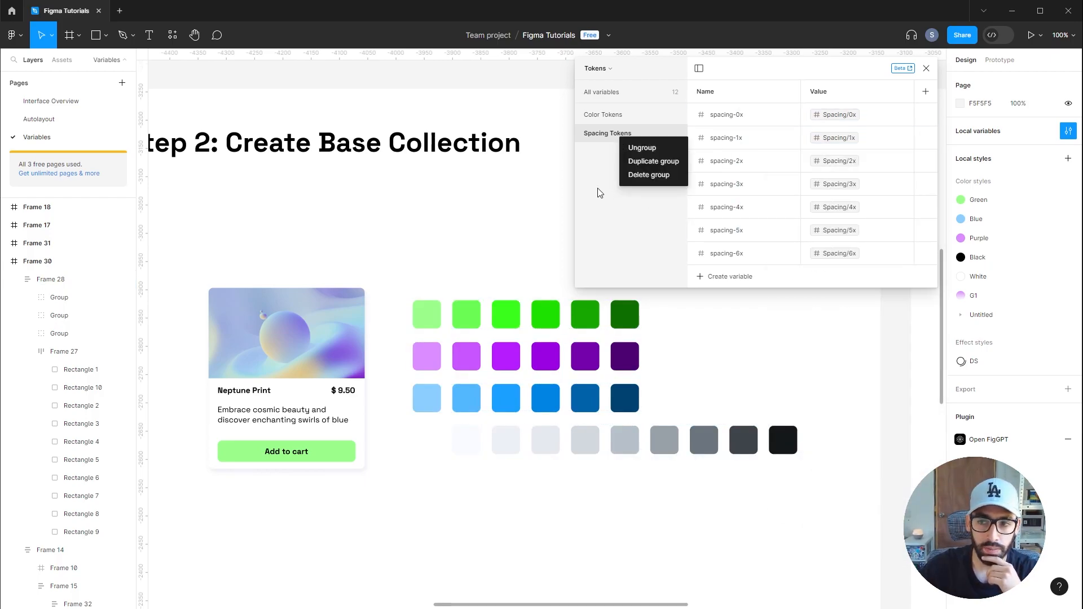
{"action": "left_click", "coordinate": [653, 161]}
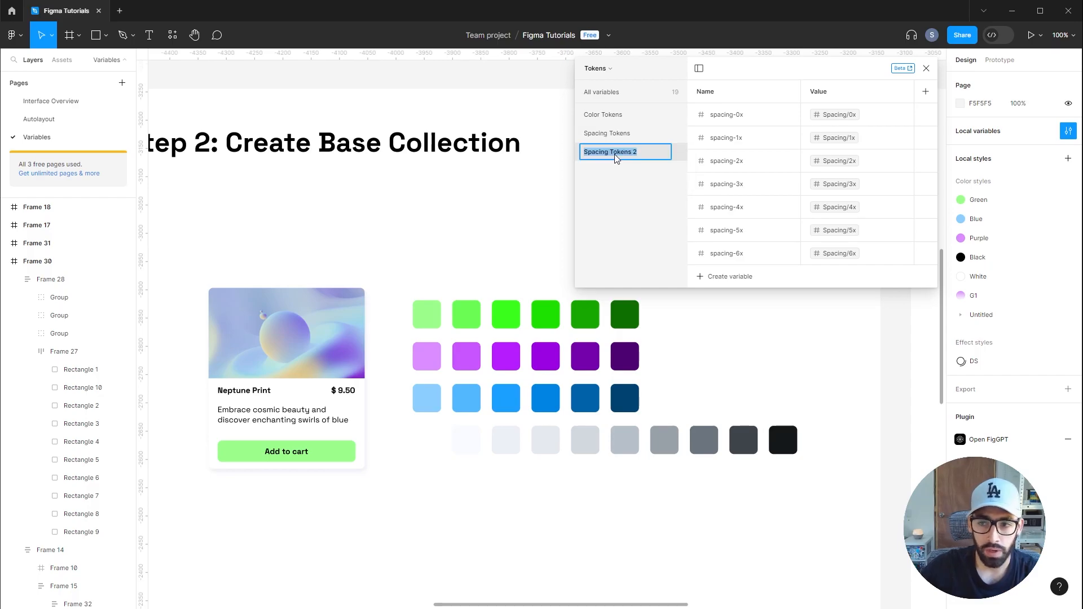
{"action": "double_click", "coordinate": [607, 152]}
{"action": "type", "text": "Radiu"}
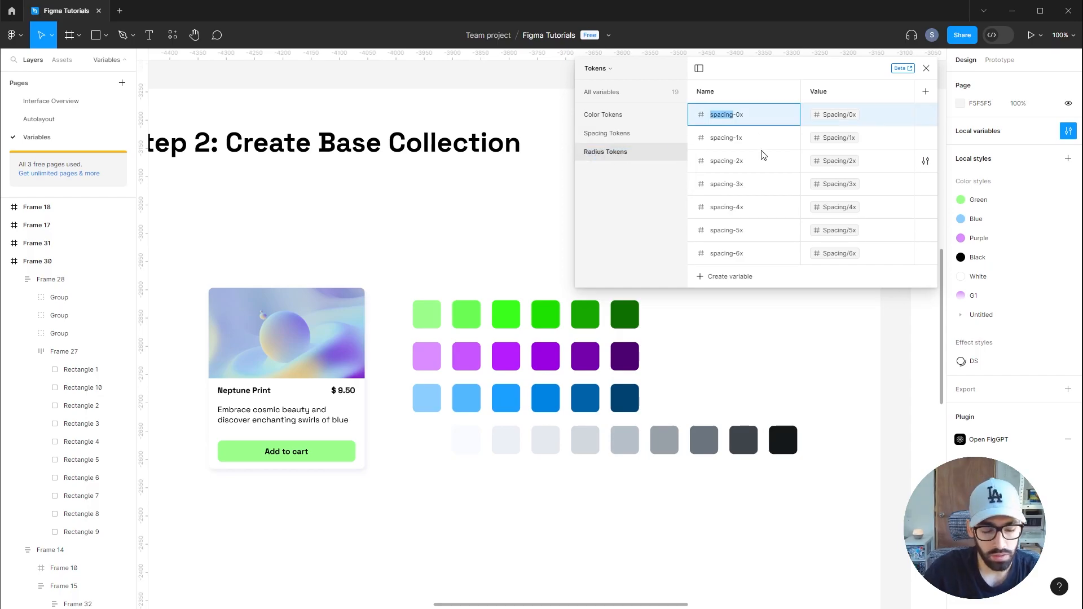
Rename the copied variables radius-0x through radius-5x, and the last one radius-360
{"action": "type", "text": "radius"}
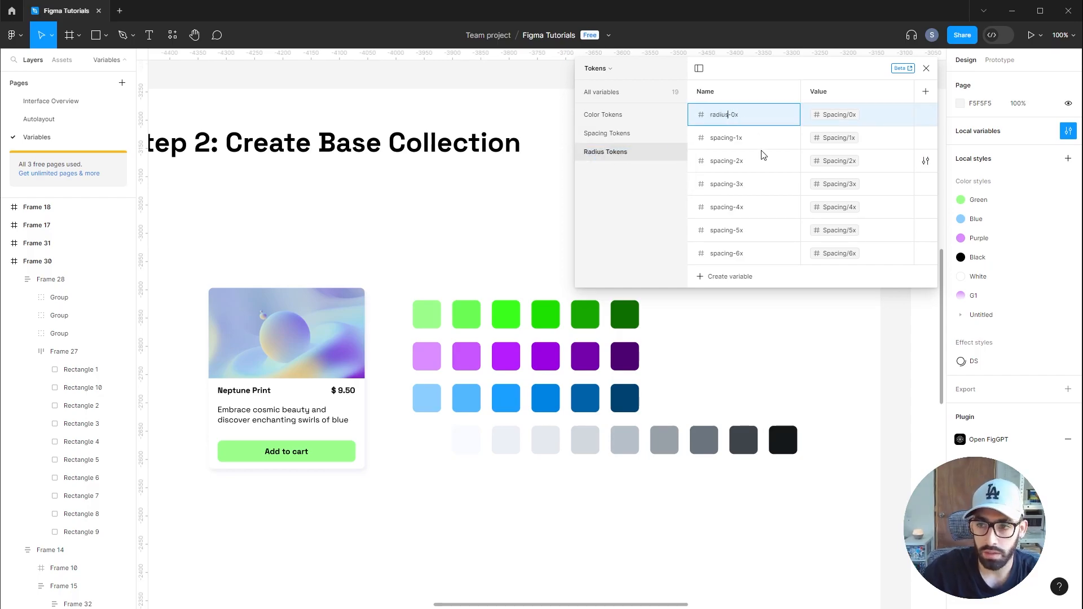
{"action": "double_click", "coordinate": [714, 140]}
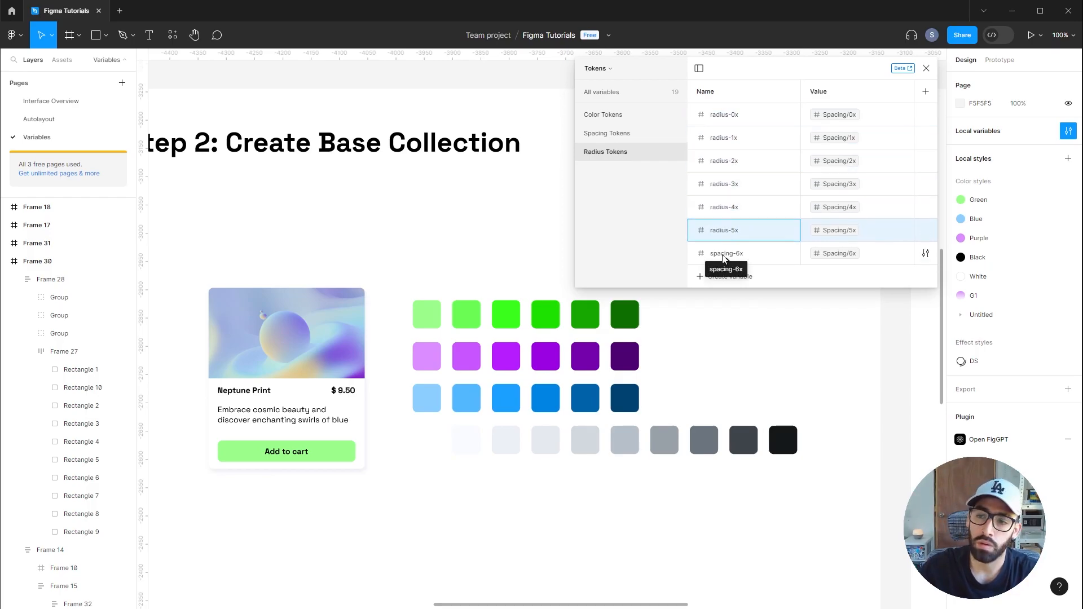
{"action": "double_click", "coordinate": [725, 255]}
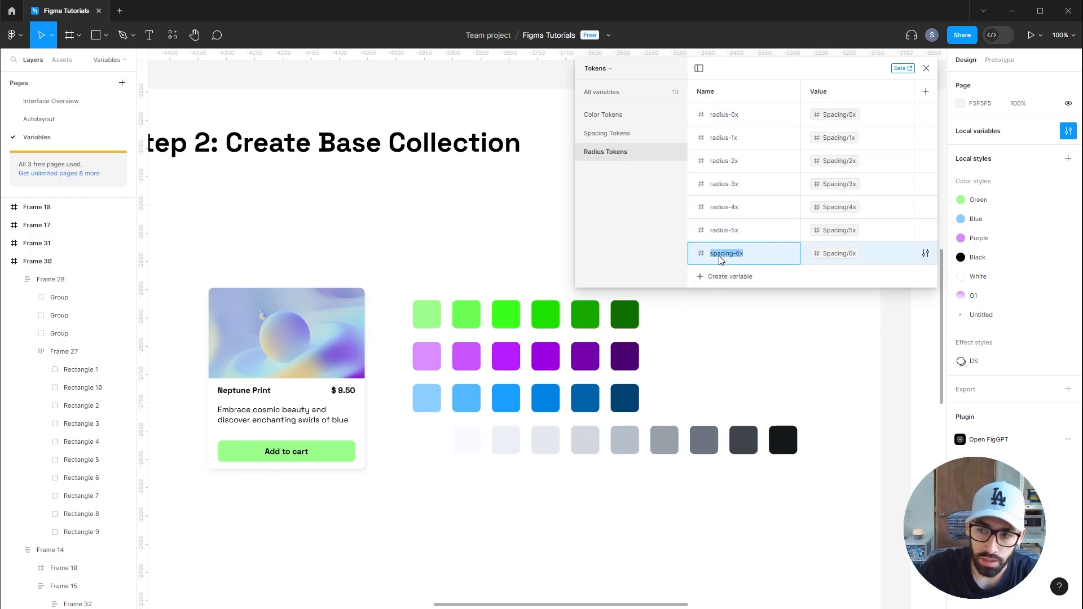
{"action": "left_click", "coordinate": [733, 260]}
{"action": "left_click_drag", "start_coordinate": [746, 260], "coordinate": [696, 261]}
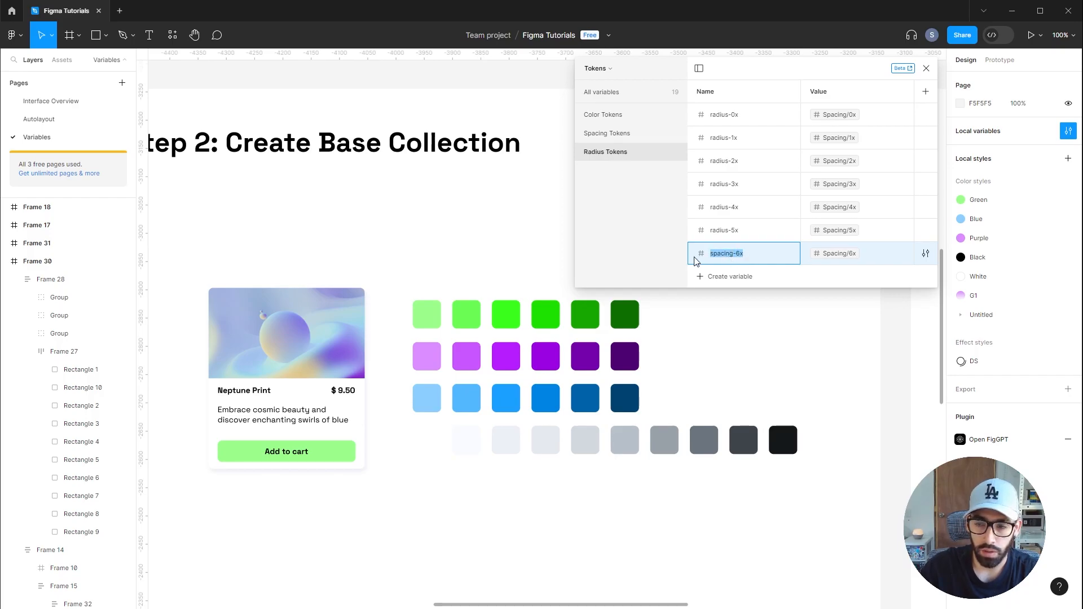
{"action": "type", "text": "radius"}
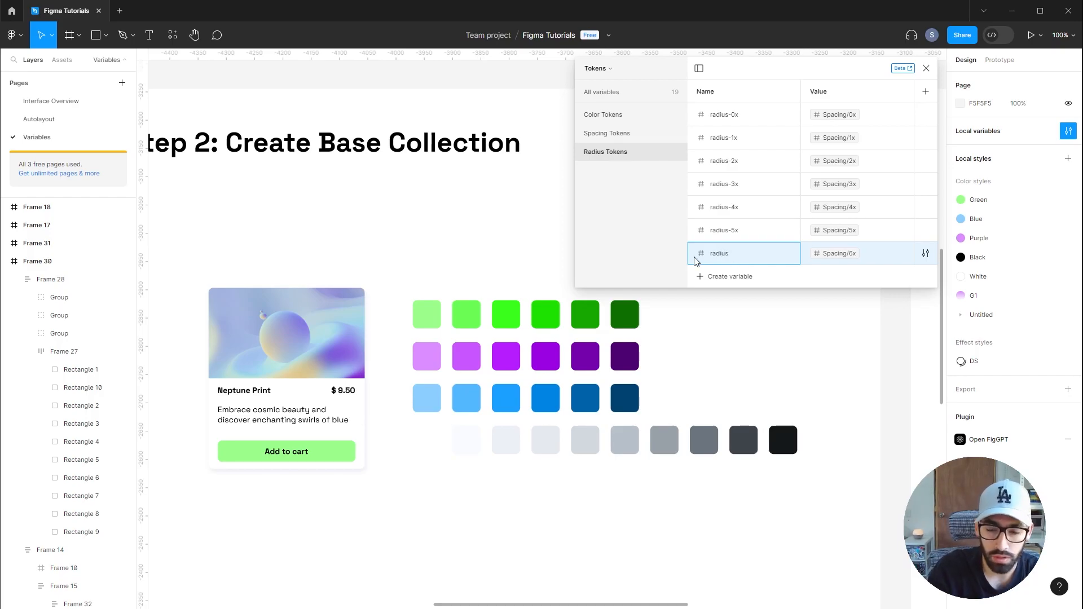
{"action": "type", "text": "-360"}
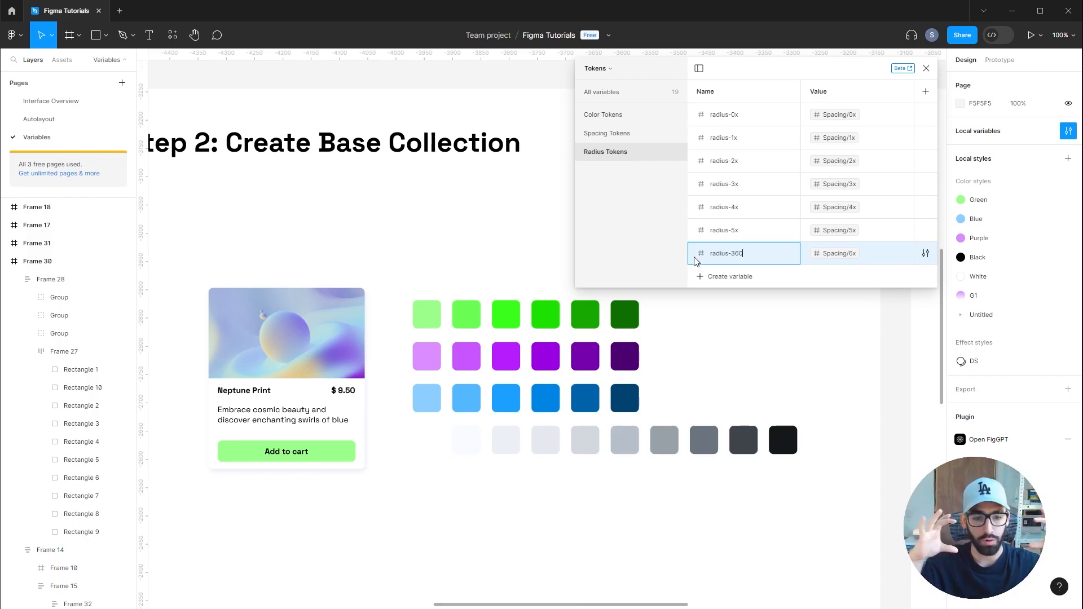
{"action": "left_click", "coordinate": [846, 254]}
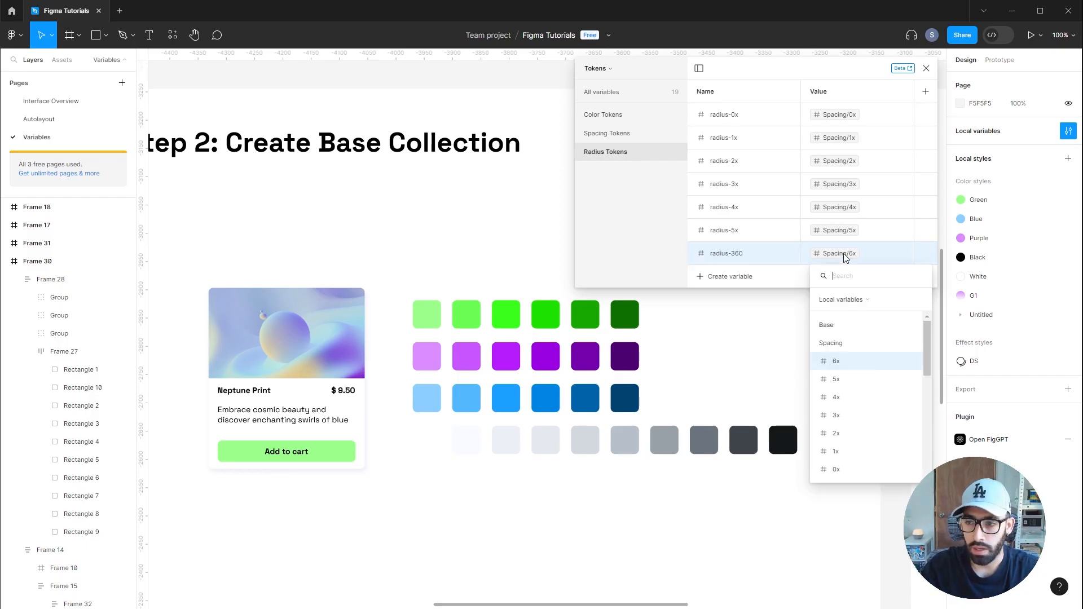
{"action": "left_click", "coordinate": [622, 201]}
In the Base collection's Spacing group, add a 100x spacing variable with the value 400
{"action": "left_click", "coordinate": [609, 70]}
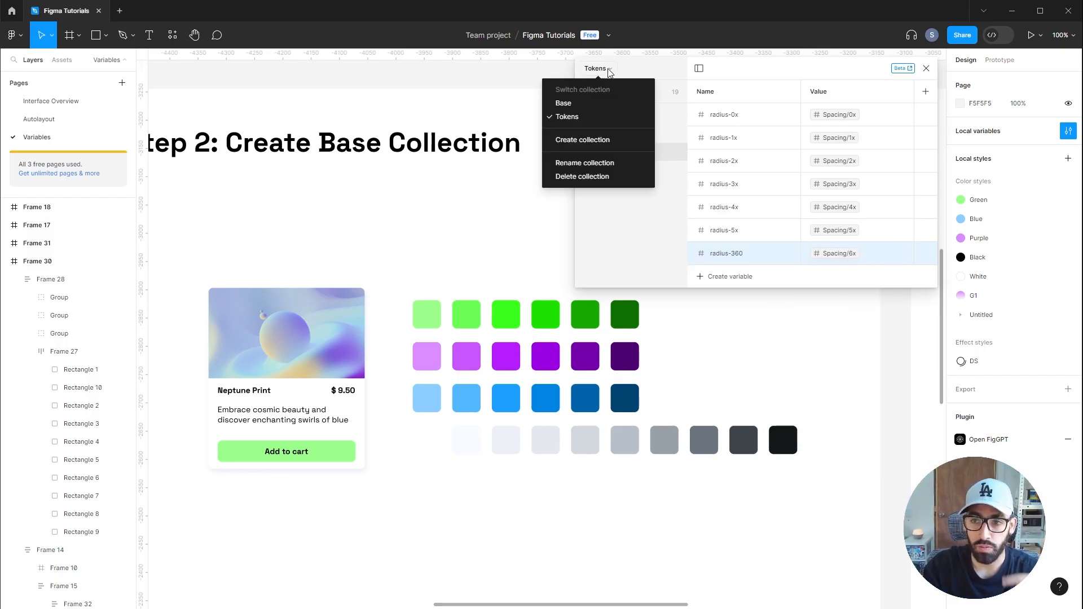
{"action": "left_click", "coordinate": [585, 104]}
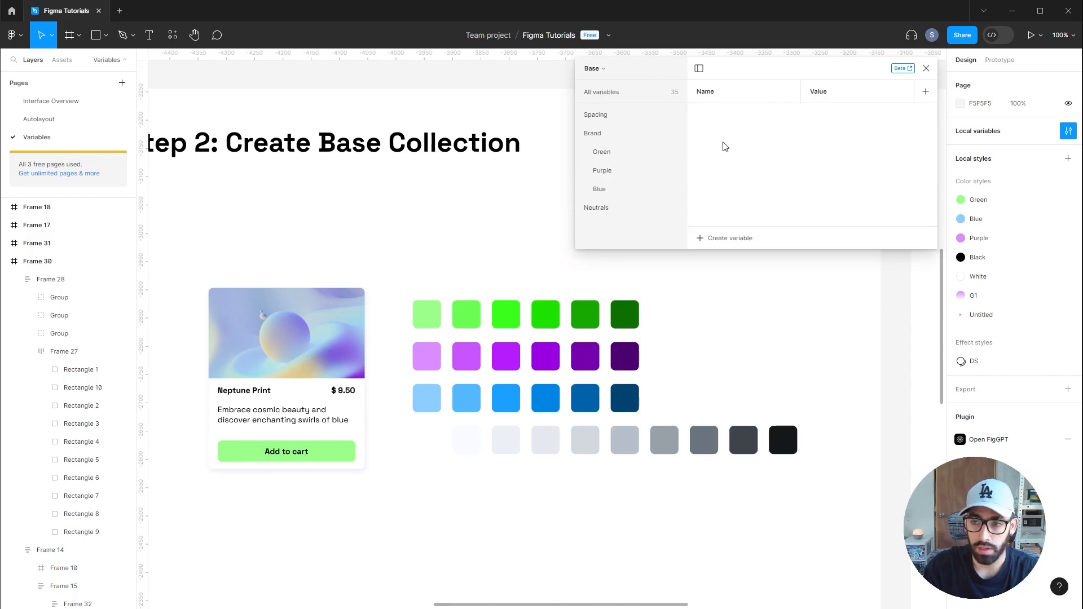
{"action": "left_click", "coordinate": [609, 114]}
{"action": "right_click", "coordinate": [762, 258]}
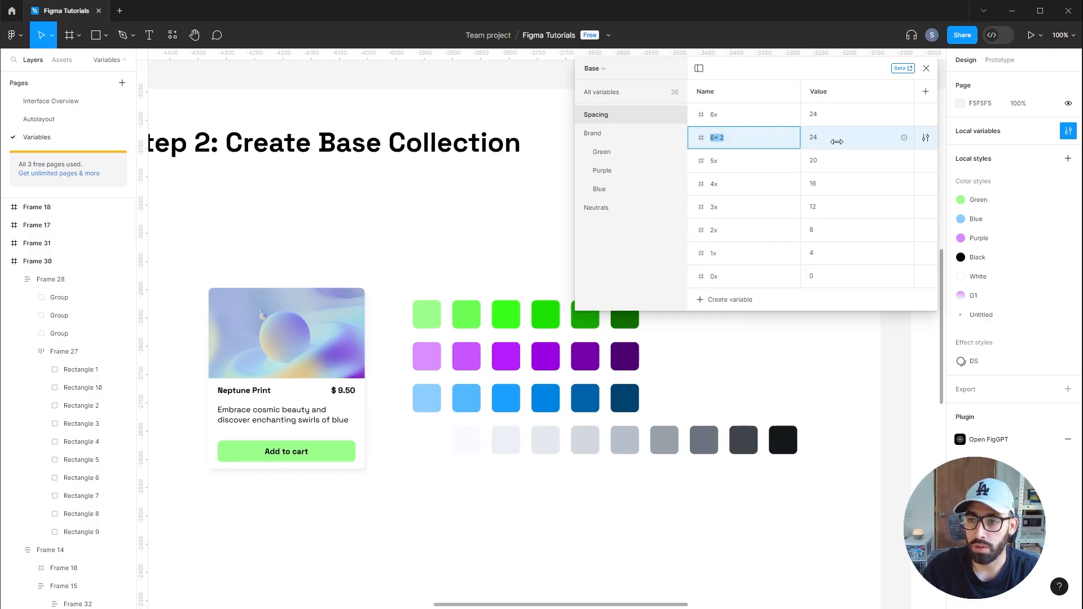
{"action": "left_click", "coordinate": [878, 141]}
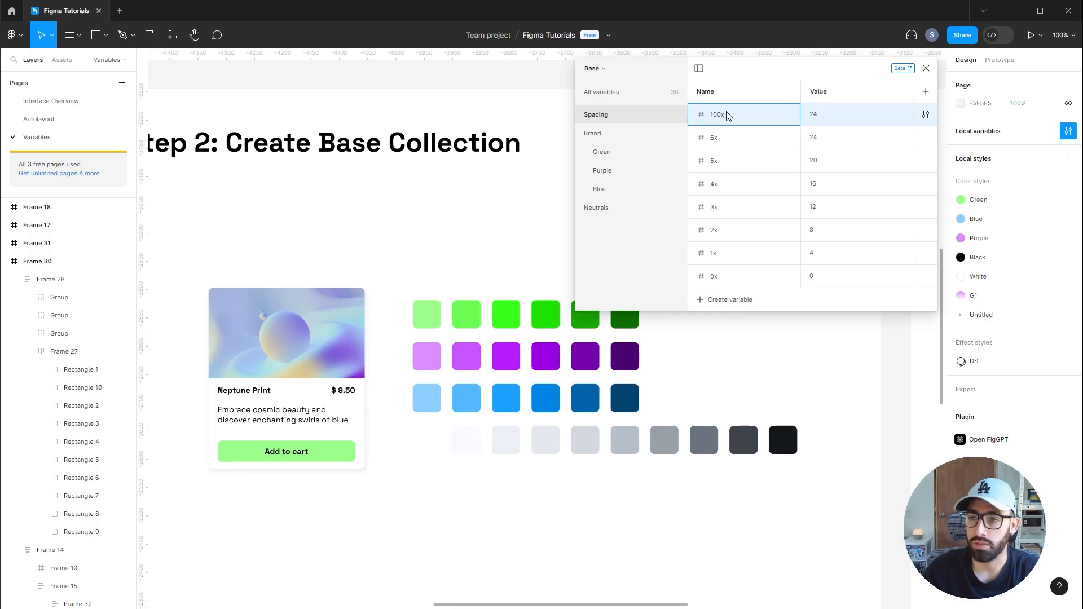
{"action": "left_click", "coordinate": [818, 115]}
{"action": "type", "text": "400"}
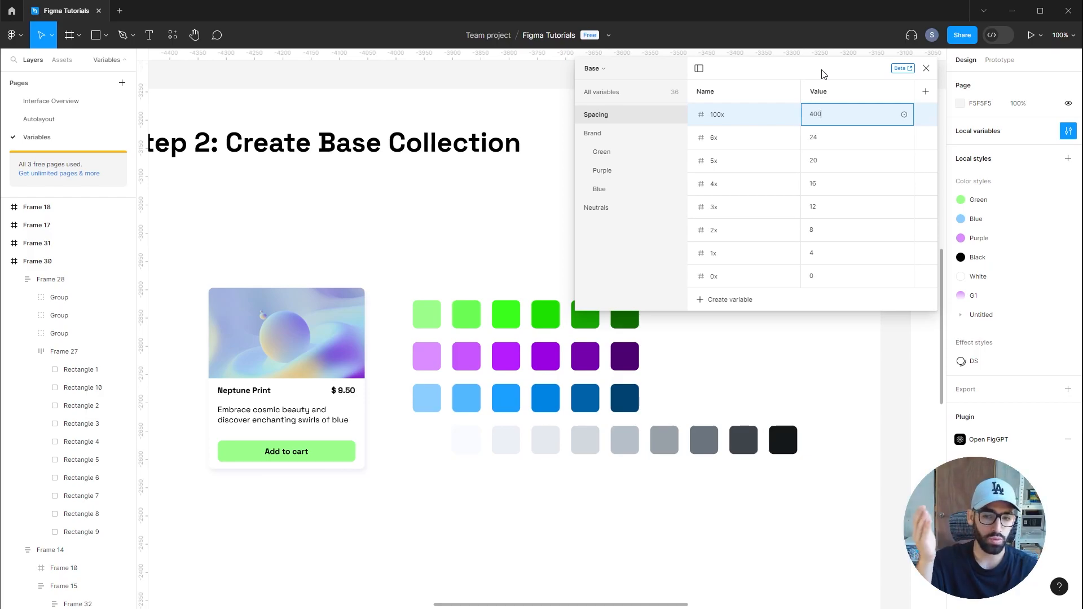
{"action": "key", "text": "Return"}
Switch to the Tokens collection and set radius-360's value to reference the Spacing 100x variable
{"action": "left_click", "coordinate": [594, 68]}
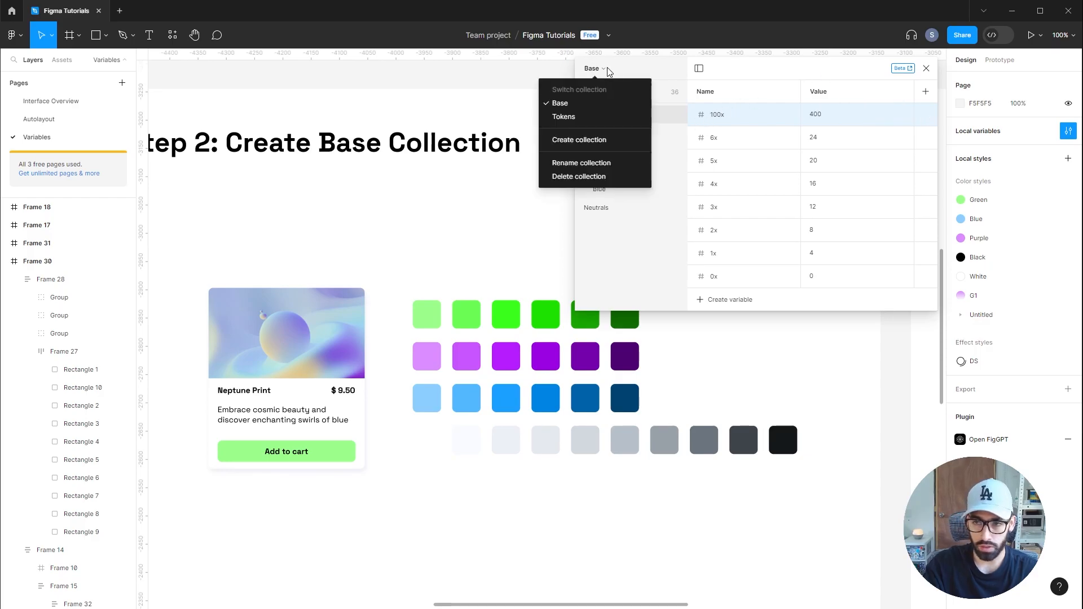
{"action": "left_click", "coordinate": [587, 116]}
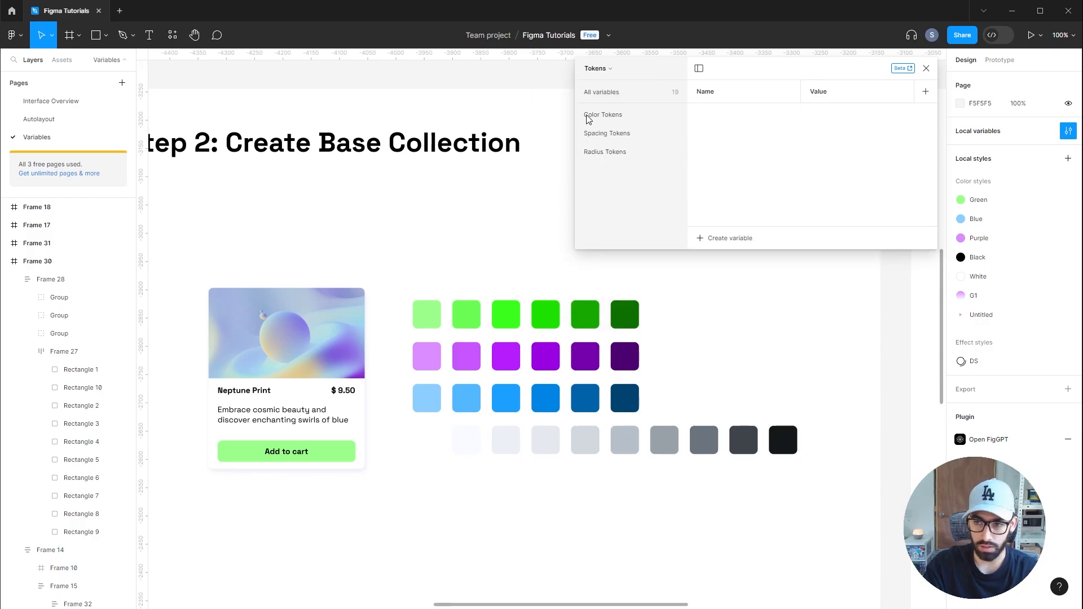
{"action": "left_click", "coordinate": [615, 153]}
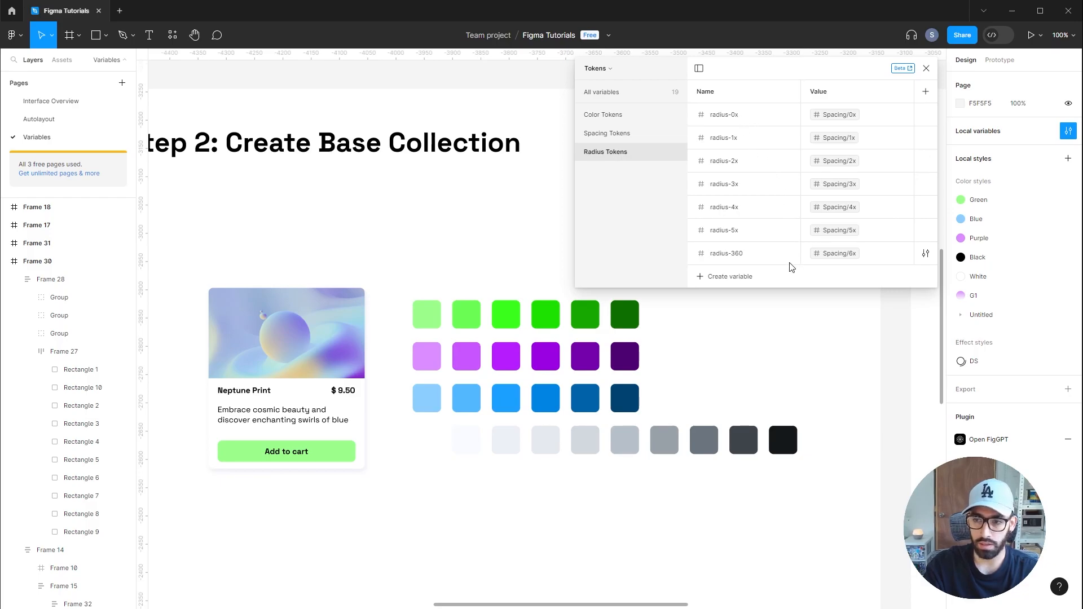
{"action": "left_click", "coordinate": [843, 255]}
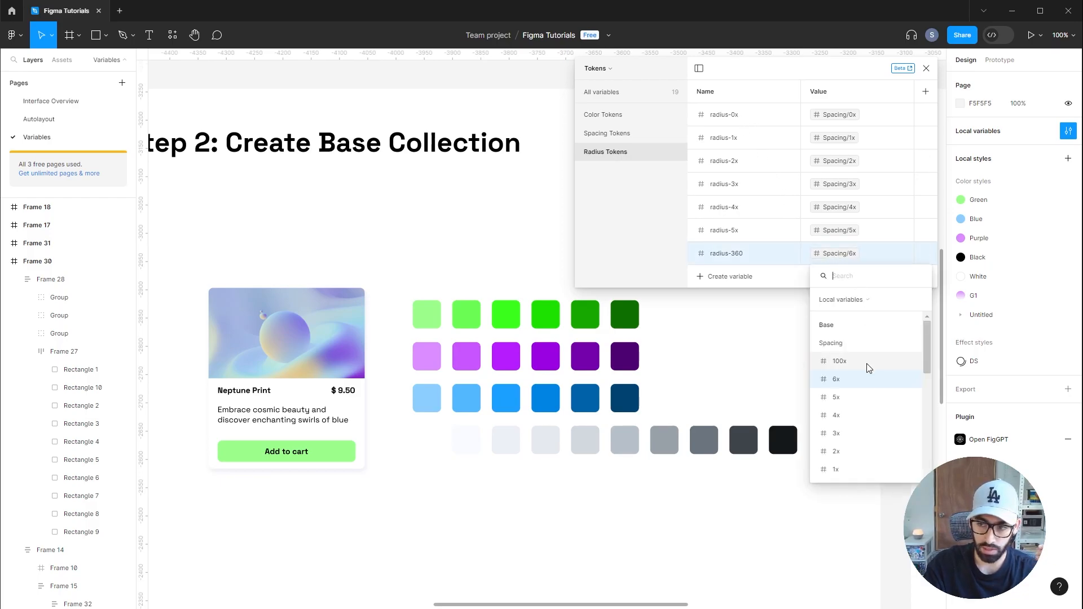
{"action": "left_click", "coordinate": [841, 362]}
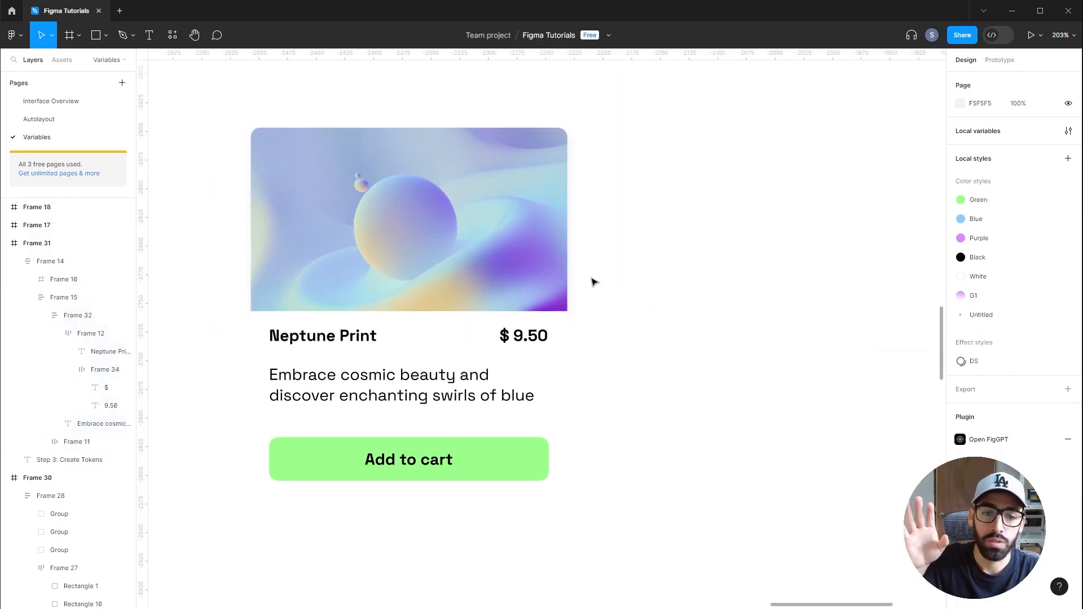
Apply the background-primary color token as the product card frame's fill
{"action": "left_click", "coordinate": [565, 361]}
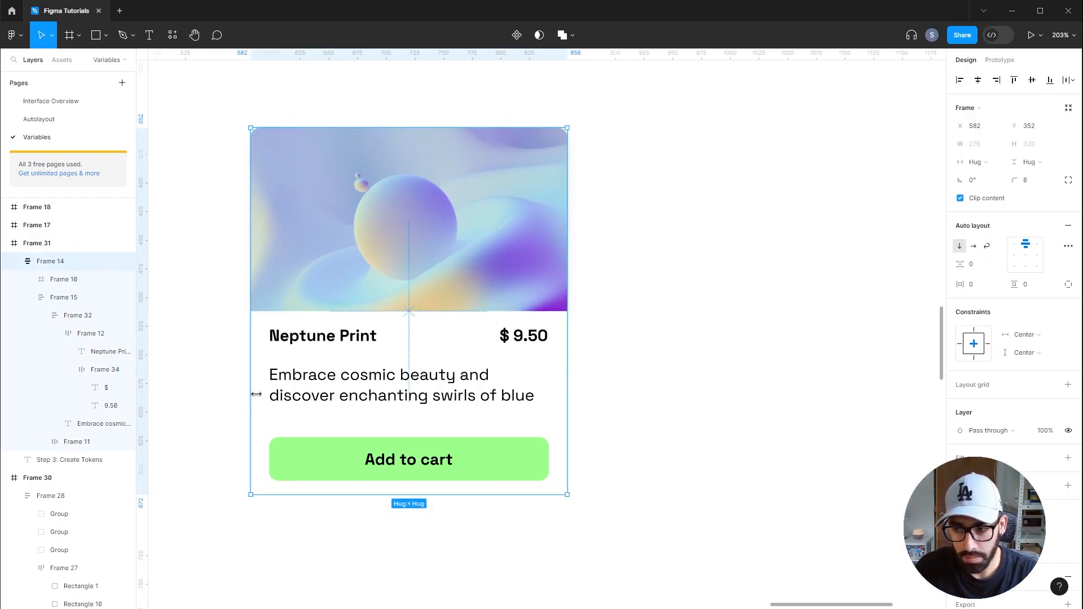
{"action": "left_click", "coordinate": [1051, 460]}
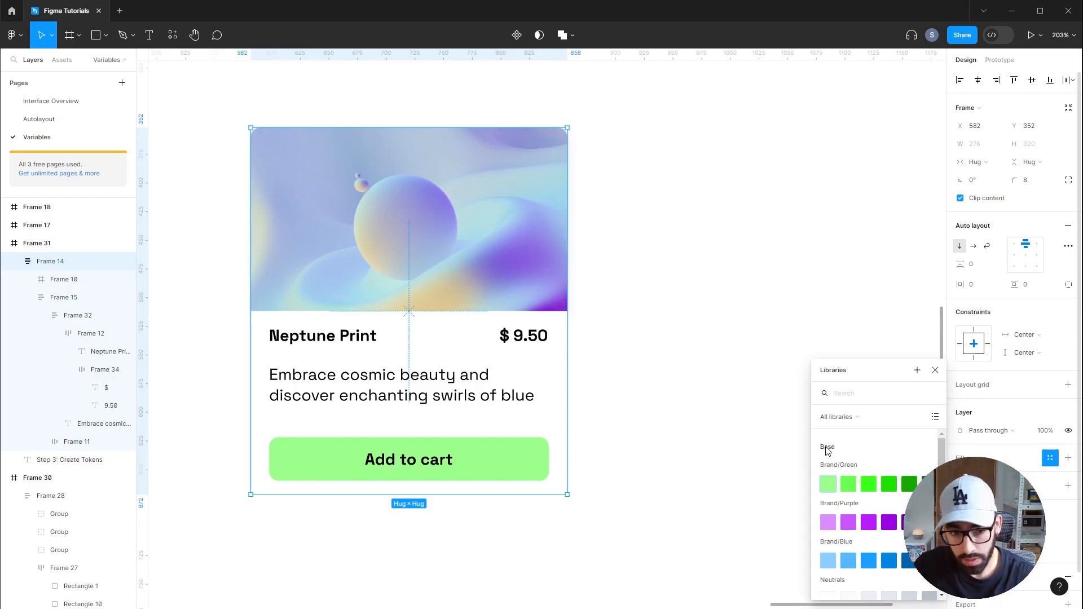
{"action": "scroll", "coordinate": [836, 512], "scroll_direction": "down", "scroll_amount": 5}
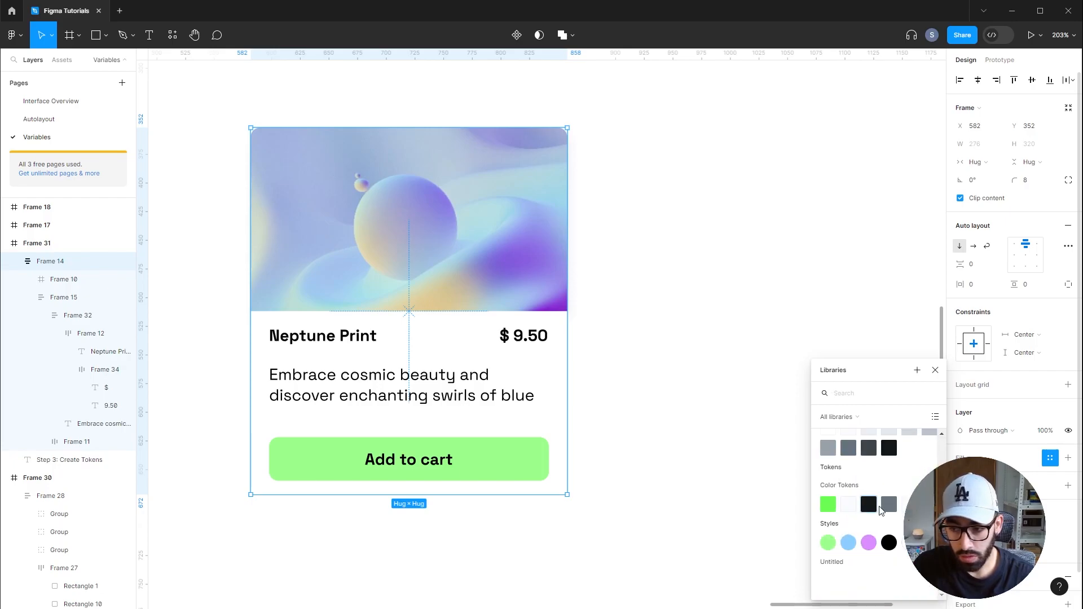
{"action": "left_click", "coordinate": [848, 508]}
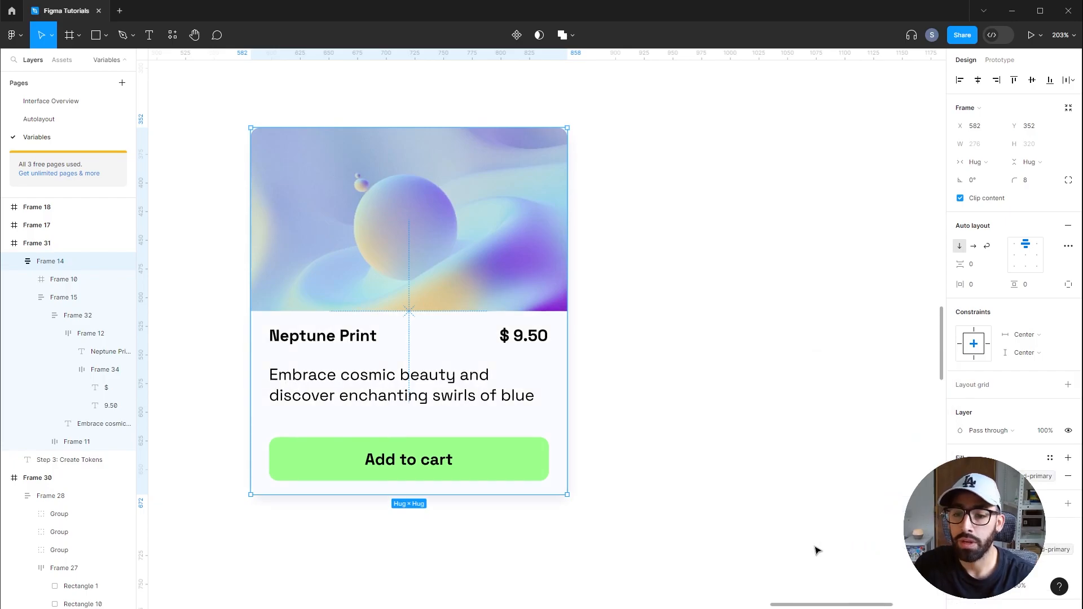
Select the product title and price texts and apply the text-primary color token to them
{"action": "left_click", "coordinate": [352, 338], "text": "ctrl"}
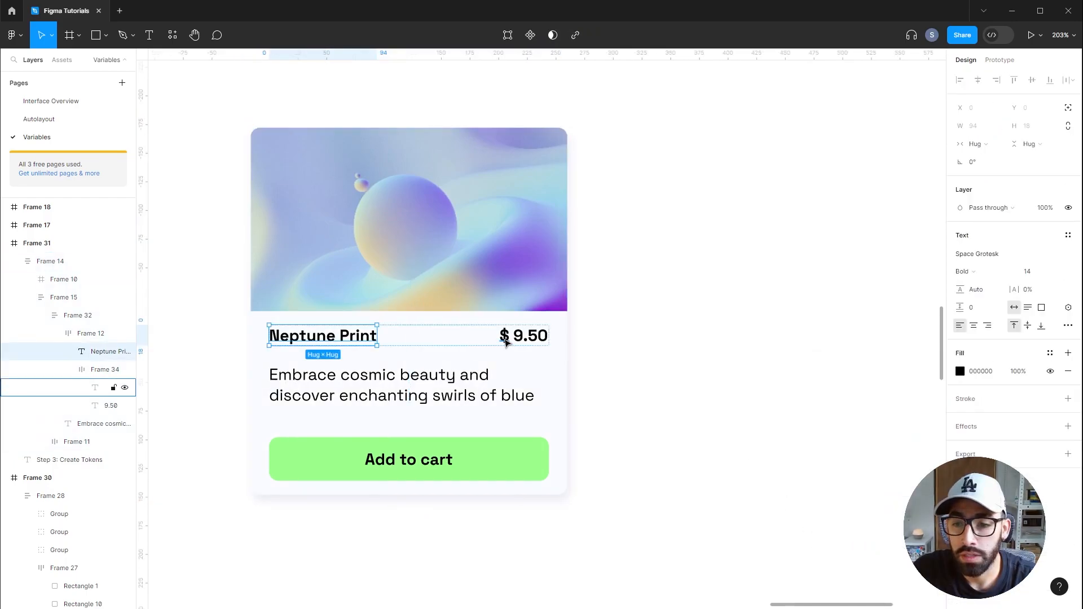
{"action": "left_click", "coordinate": [504, 337], "text": "shift"}
{"action": "left_click", "coordinate": [528, 340], "text": "shift"}
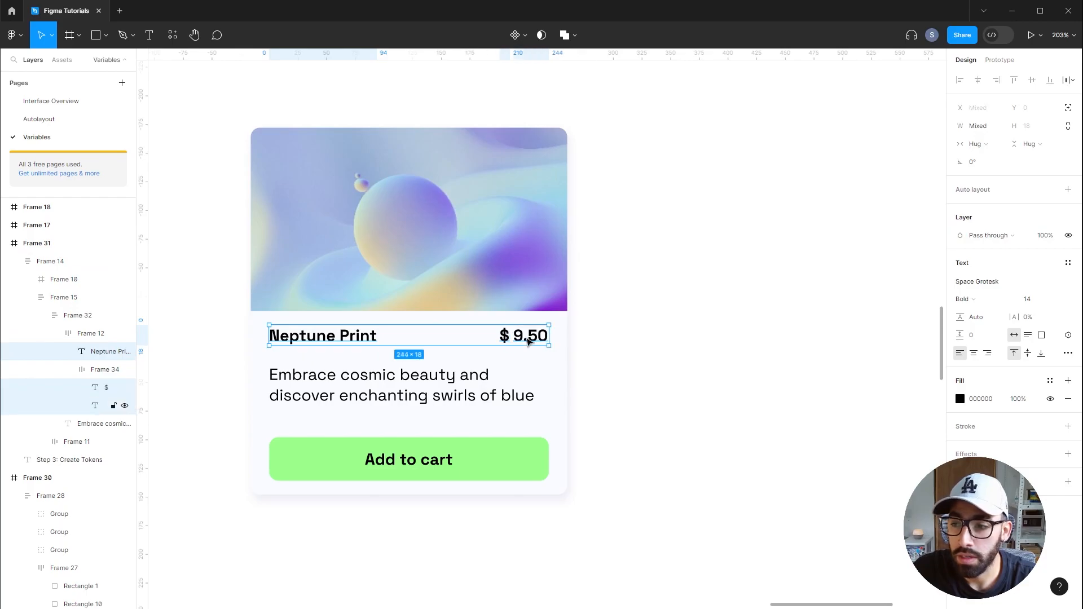
{"action": "left_click", "coordinate": [873, 508]}
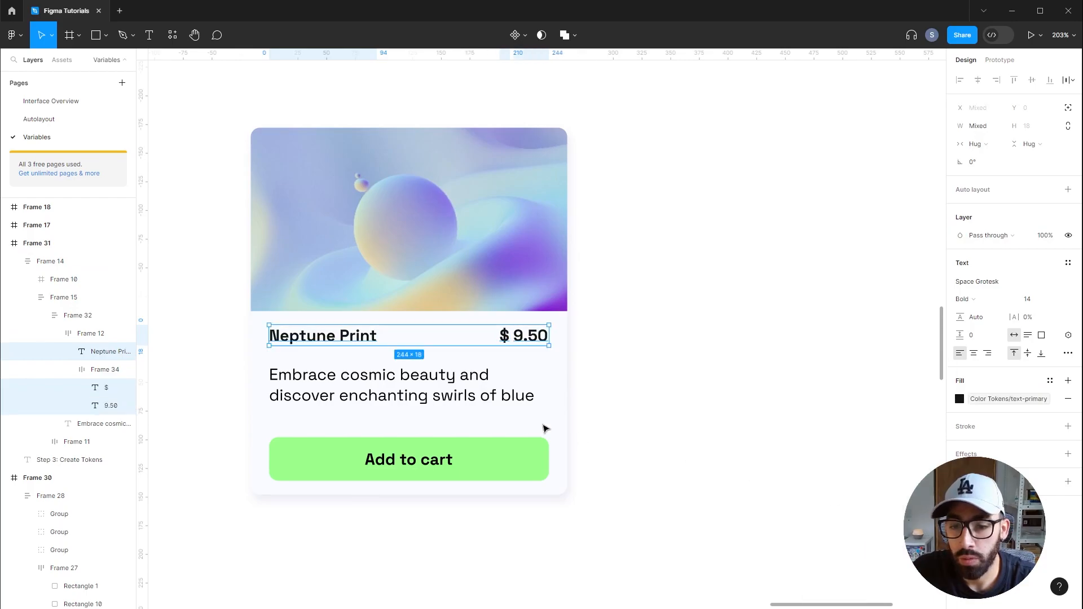
Apply the text-secondary color token to the card's description text
{"action": "left_click", "coordinate": [525, 397]}
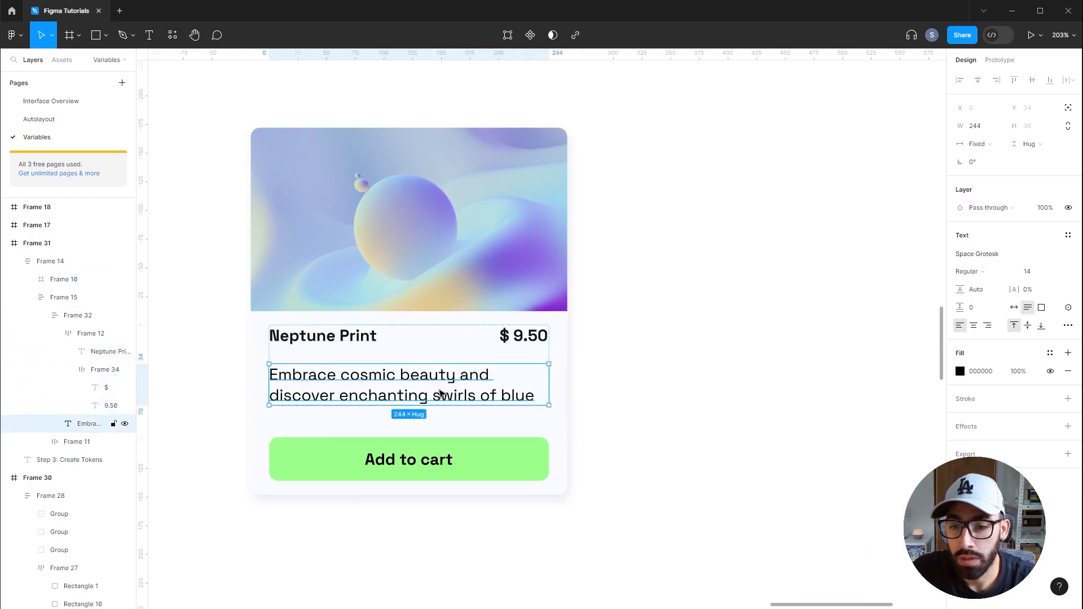
{"action": "left_click", "coordinate": [1050, 353]}
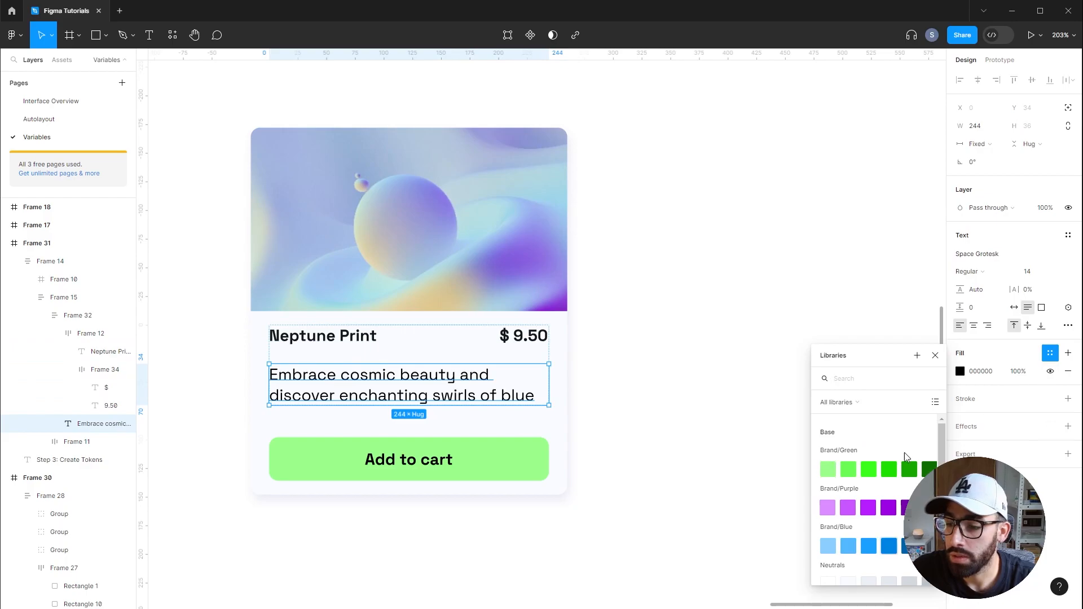
{"action": "scroll", "coordinate": [880, 491], "scroll_direction": "down", "scroll_amount": 5}
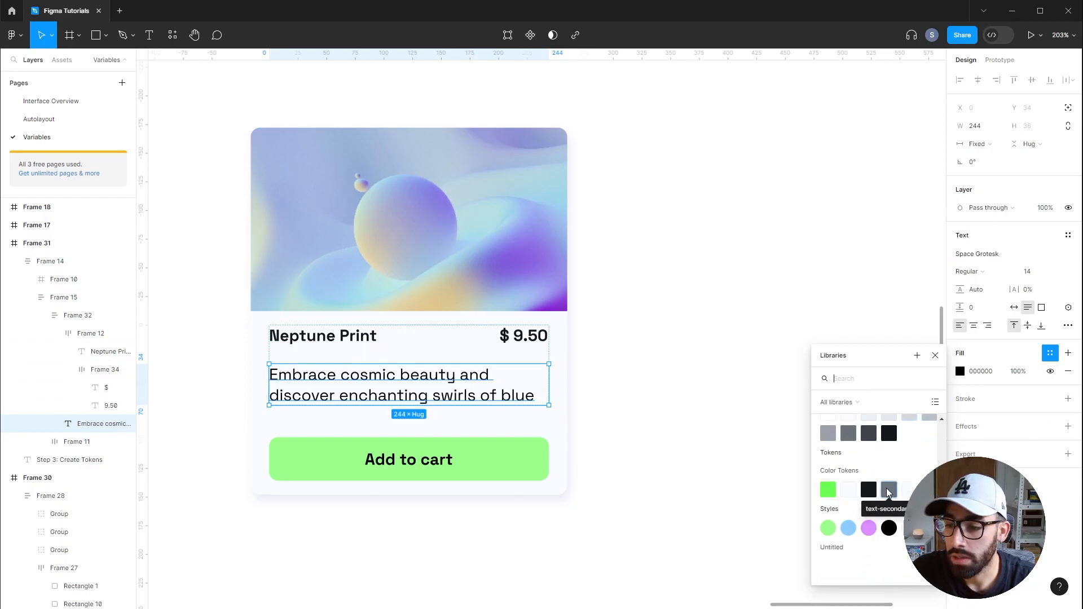
{"action": "left_click", "coordinate": [888, 490]}
Set the button-text color token's value to Neutrals Grey 9
{"action": "left_click", "coordinate": [706, 374]}
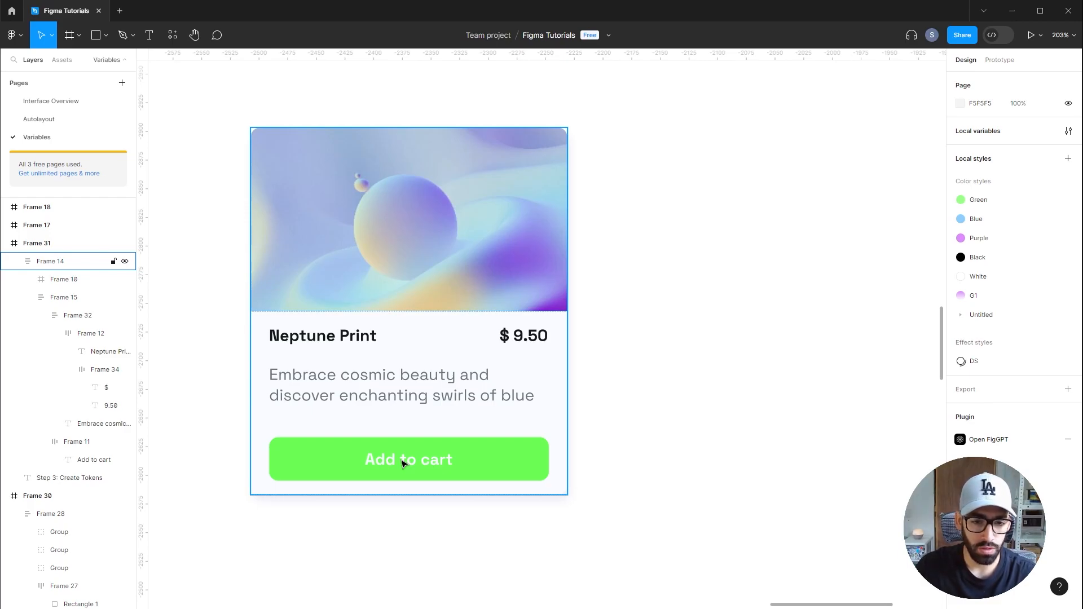
{"action": "left_click", "coordinate": [403, 463]}
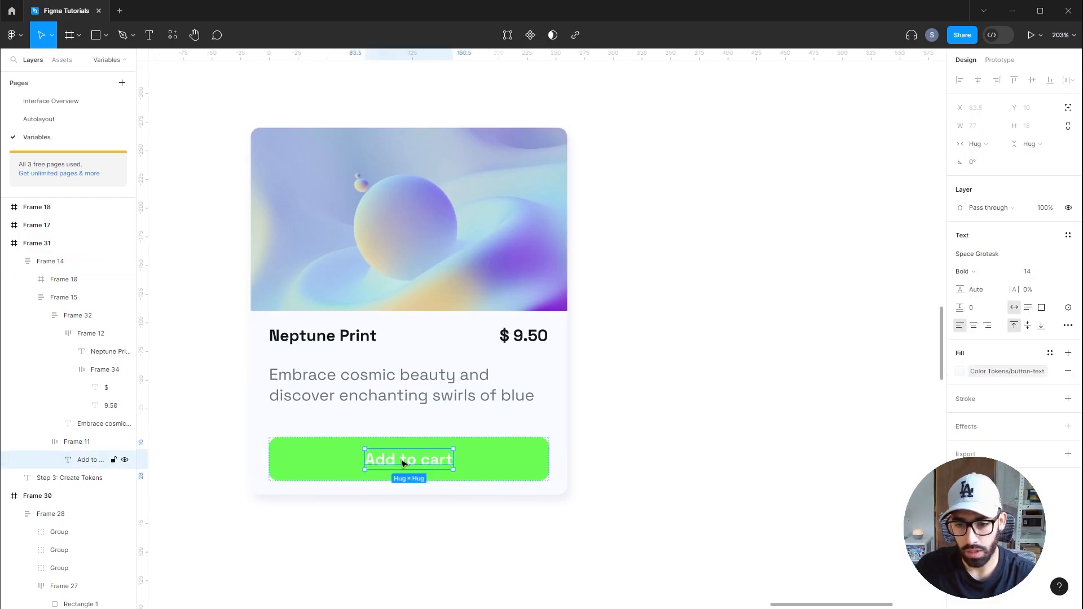
{"action": "left_click", "coordinate": [788, 351]}
{"action": "left_click", "coordinate": [1067, 131]}
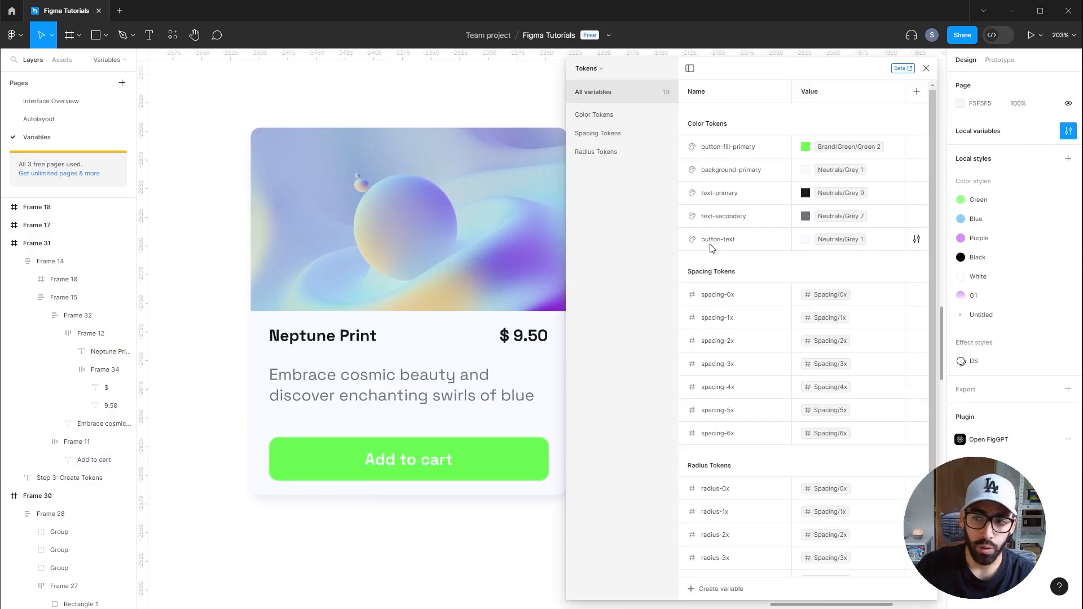
{"action": "left_click", "coordinate": [806, 239]}
{"action": "left_click", "coordinate": [880, 442]}
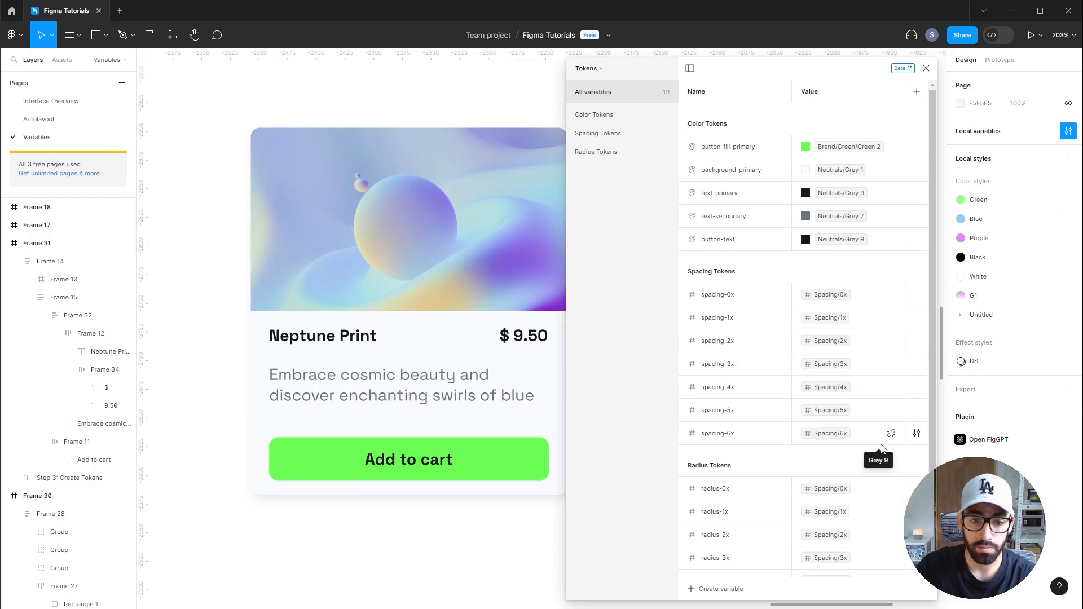
Bind the auto layout gap of the card's content frame to a spacing variable
{"action": "left_click", "coordinate": [416, 382]}
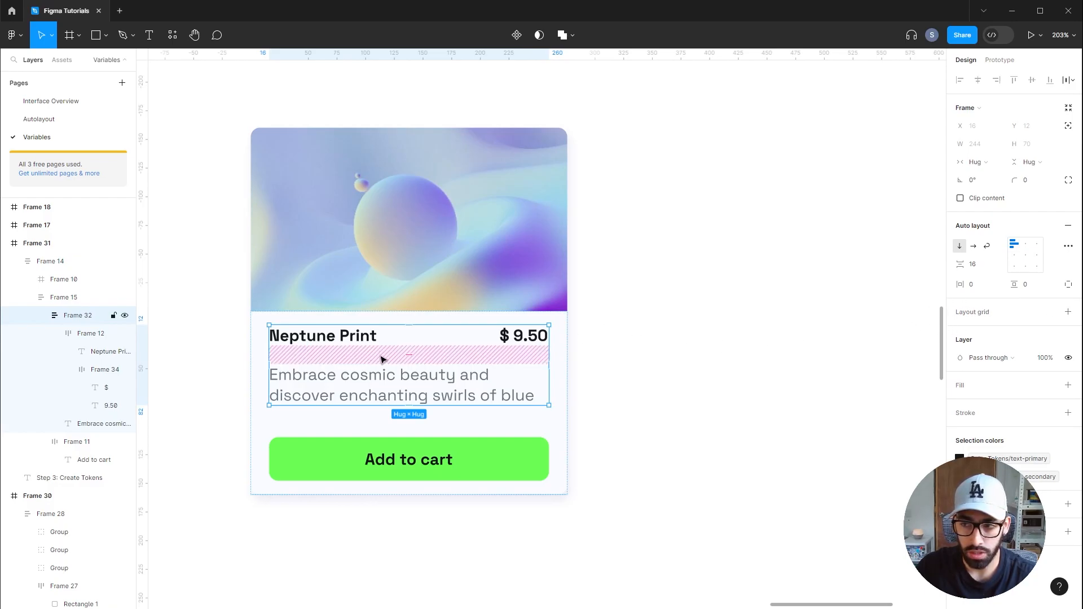
{"action": "left_click", "coordinate": [977, 264]}
{"action": "left_click", "coordinate": [999, 264]}
{"action": "left_click", "coordinate": [991, 300]}
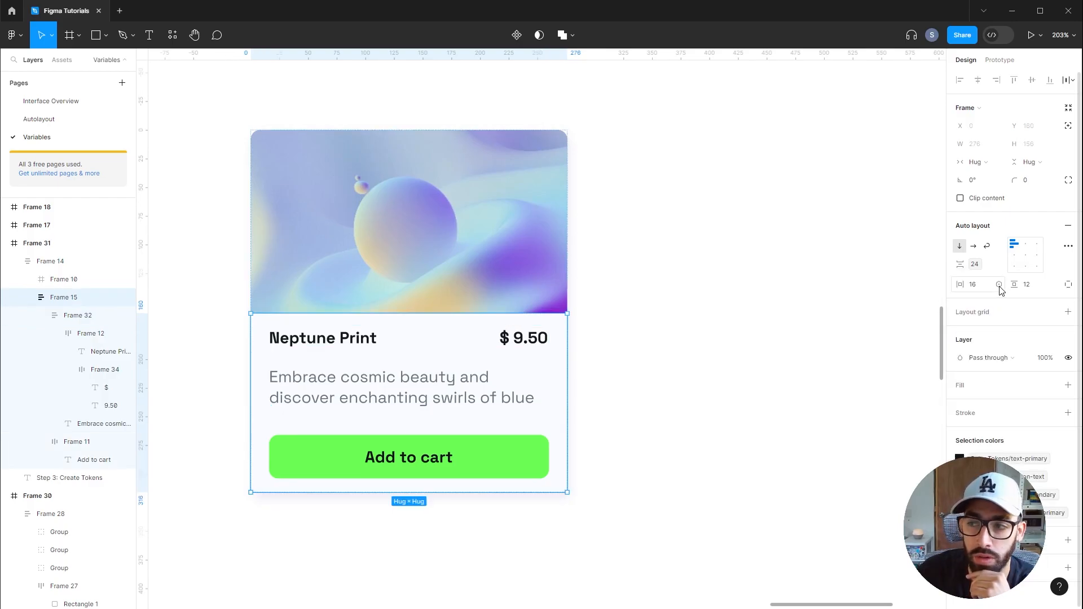
Bind the content frame's horizontal padding to the Spacing 4x variable
{"action": "left_click", "coordinate": [999, 284]}
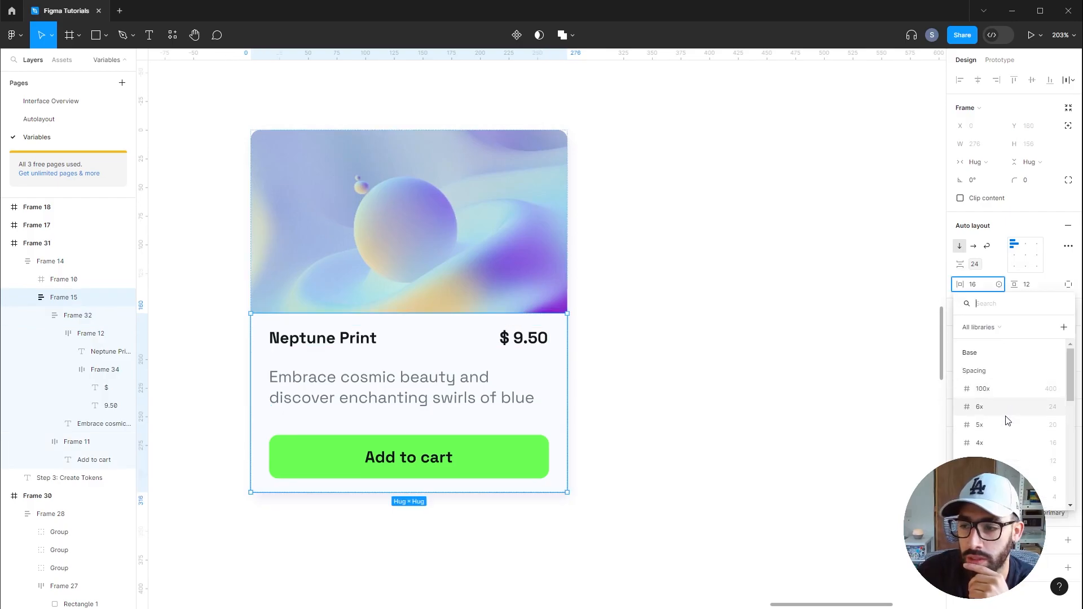
{"action": "left_click", "coordinate": [1003, 446]}
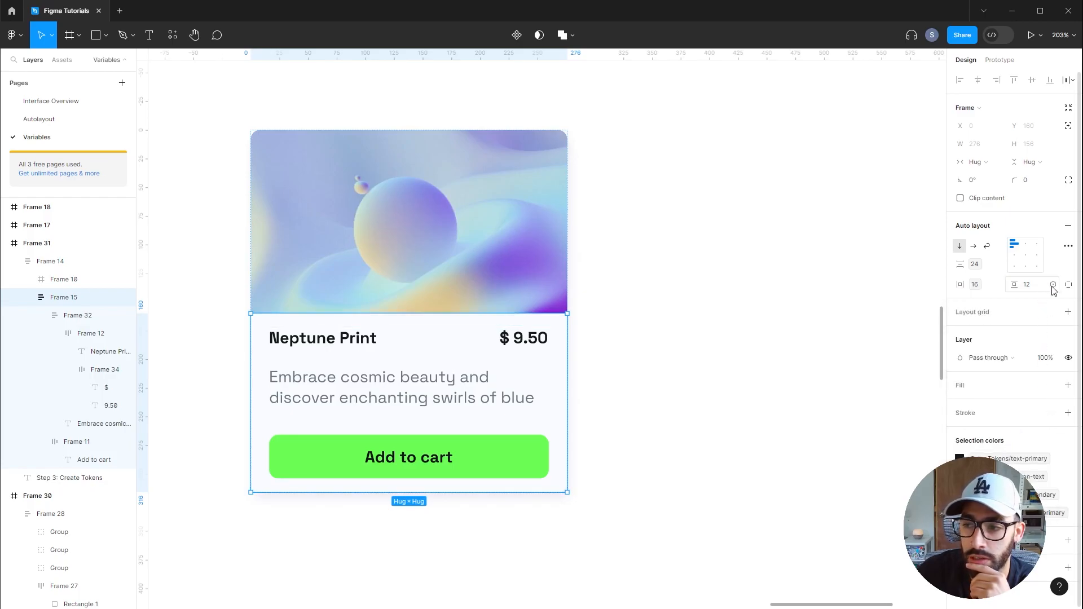
{"action": "left_click", "coordinate": [1054, 284]}
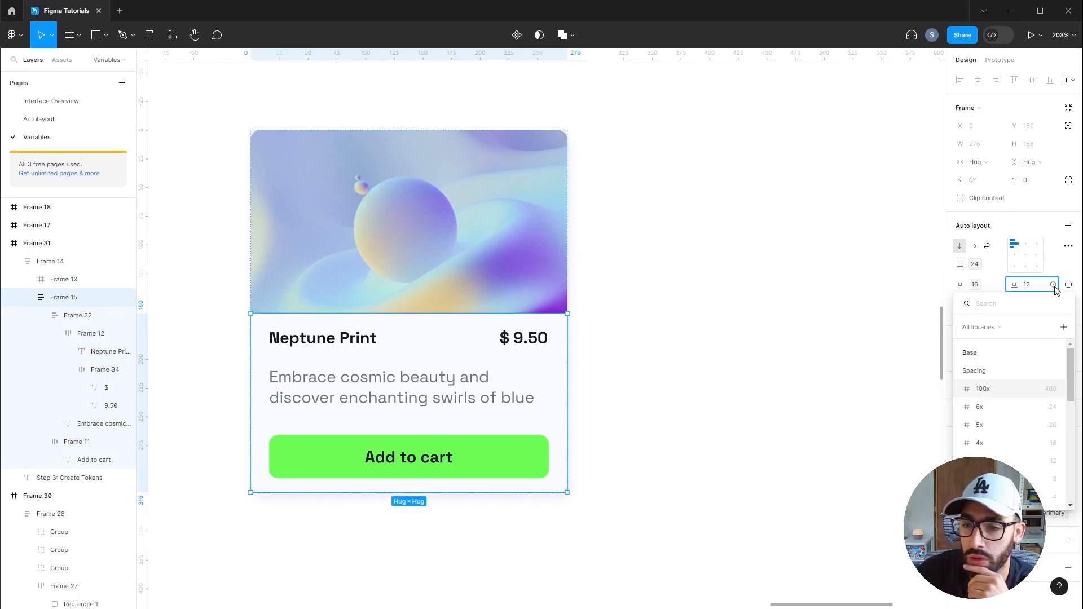
{"action": "left_click", "coordinate": [679, 339]}
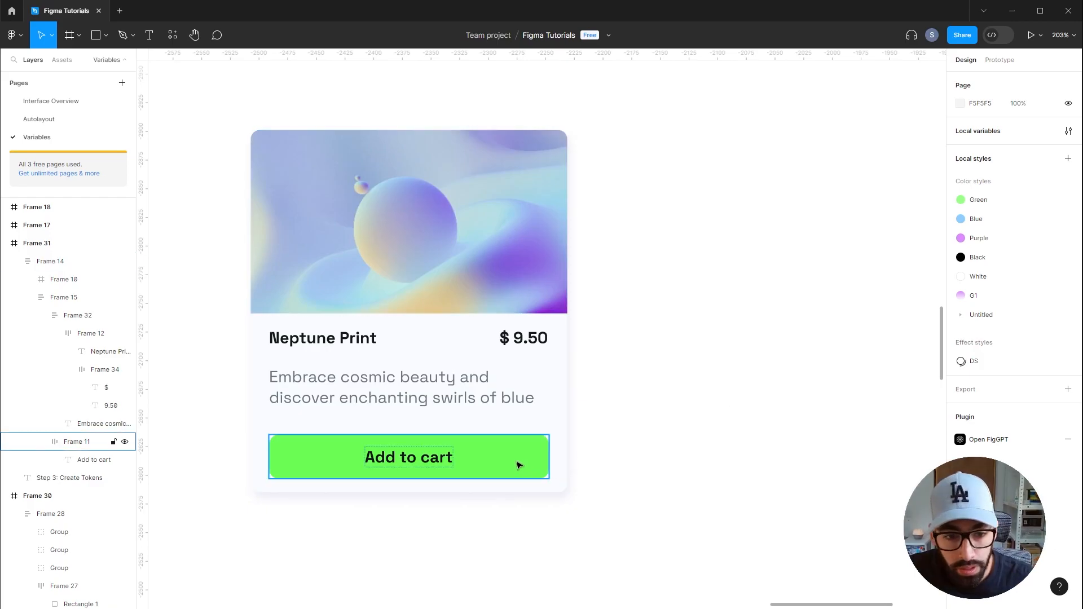
Apply a radius variable to the Add to cart button's corner radius
{"action": "left_click", "coordinate": [90, 442]}
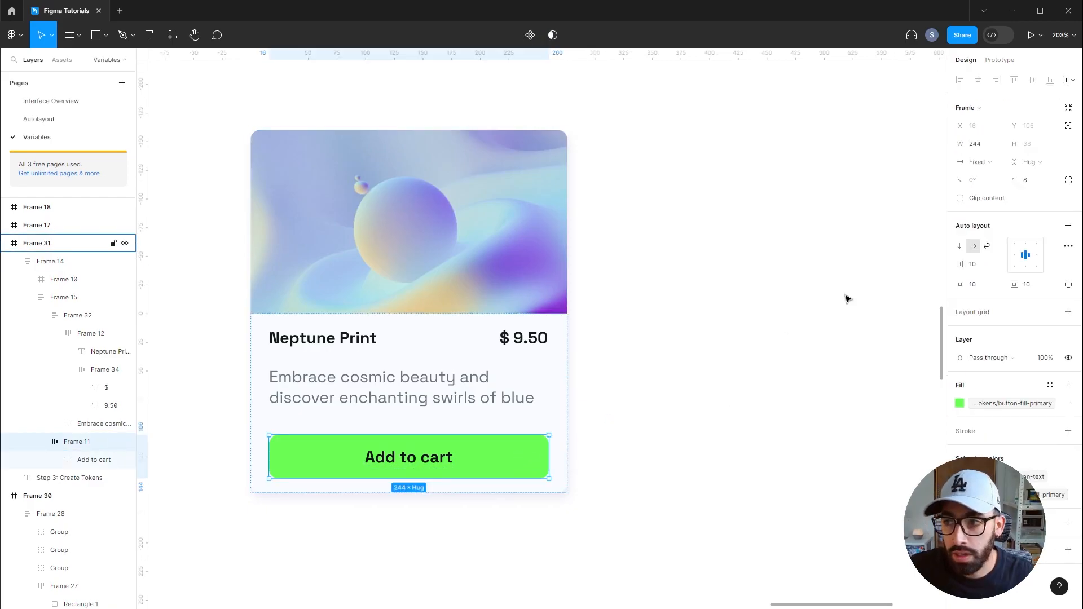
{"action": "left_click", "coordinate": [1053, 181]}
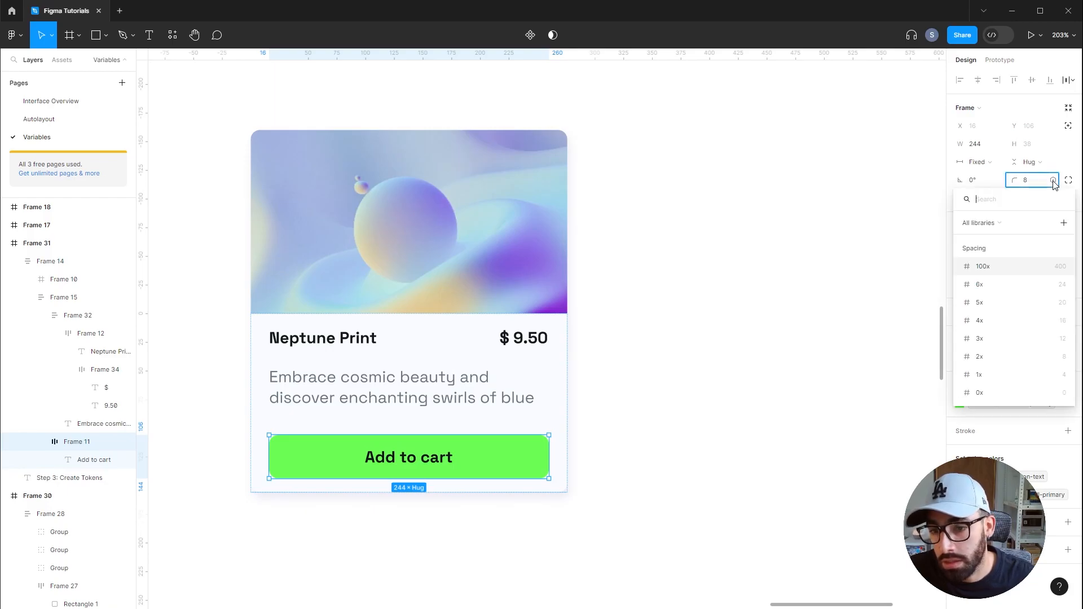
{"action": "left_click", "coordinate": [1032, 180]}
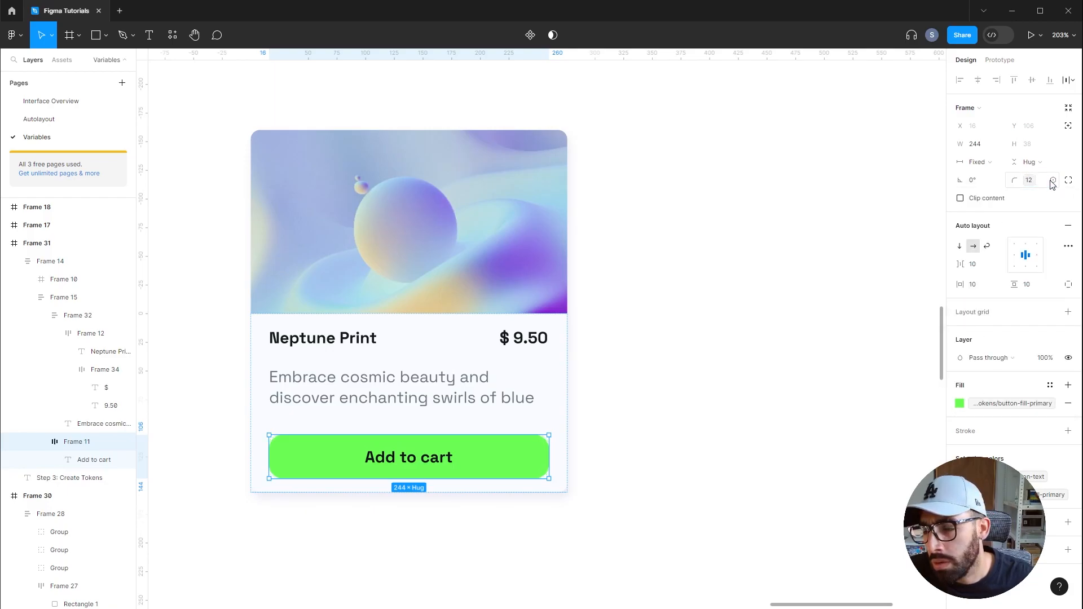
{"action": "left_click", "coordinate": [1053, 181]}
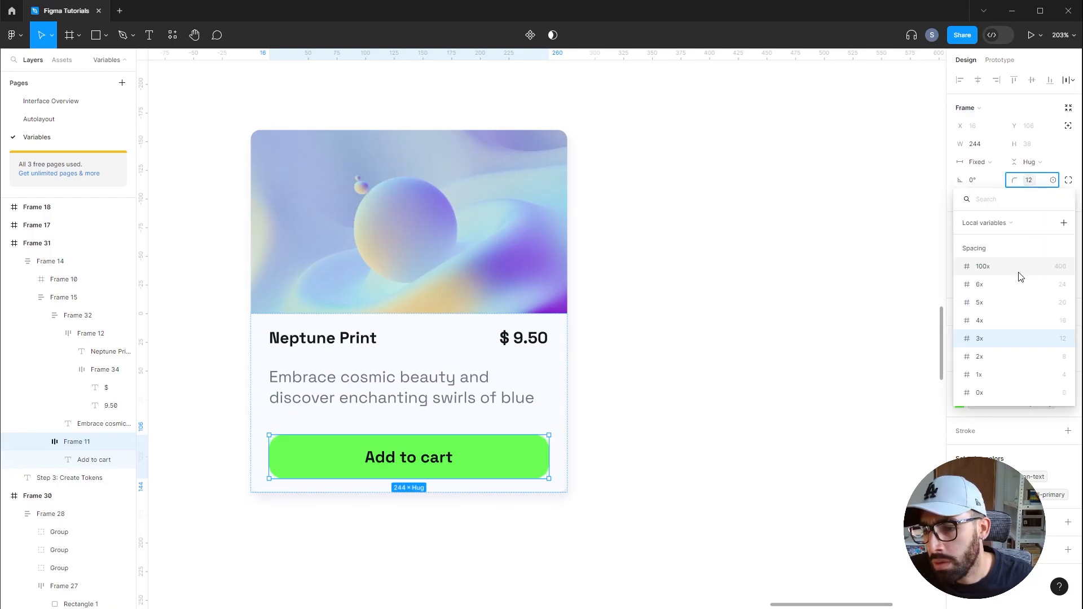
{"action": "key", "text": "Escape"}
{"action": "left_click", "coordinate": [781, 316]}
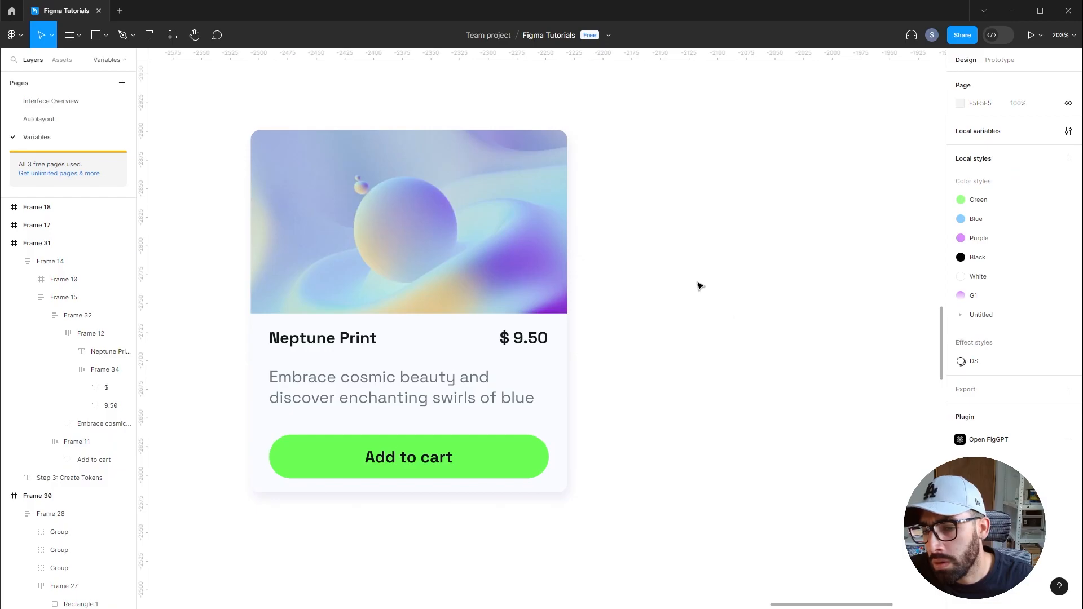
{"action": "scroll", "coordinate": [702, 287], "scroll_direction": "down", "scroll_amount": 3}
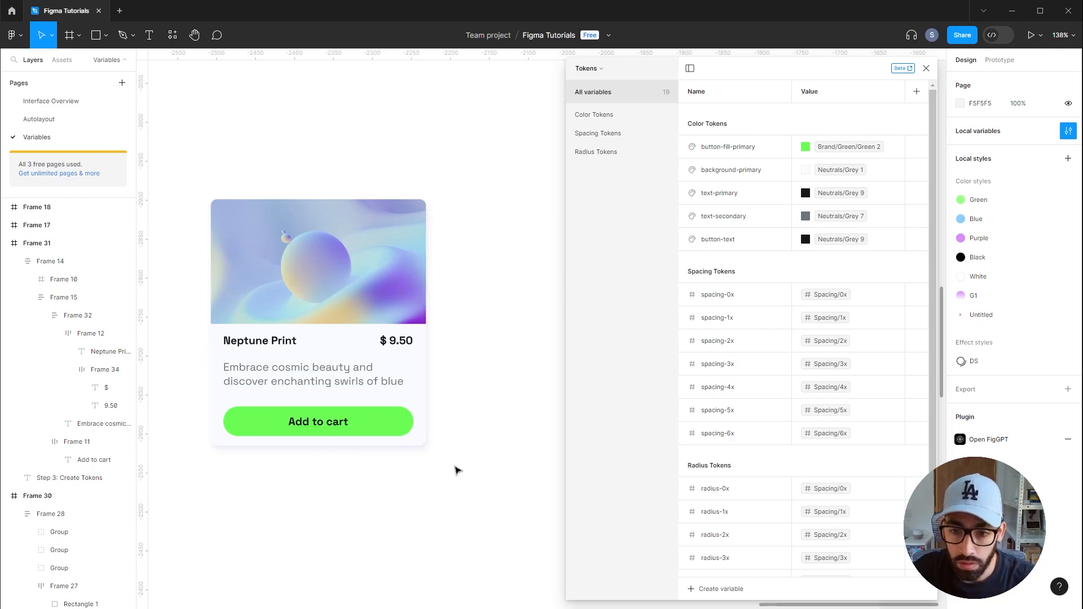
{"action": "left_click", "coordinate": [389, 429]}
{"action": "left_click", "coordinate": [469, 378]}
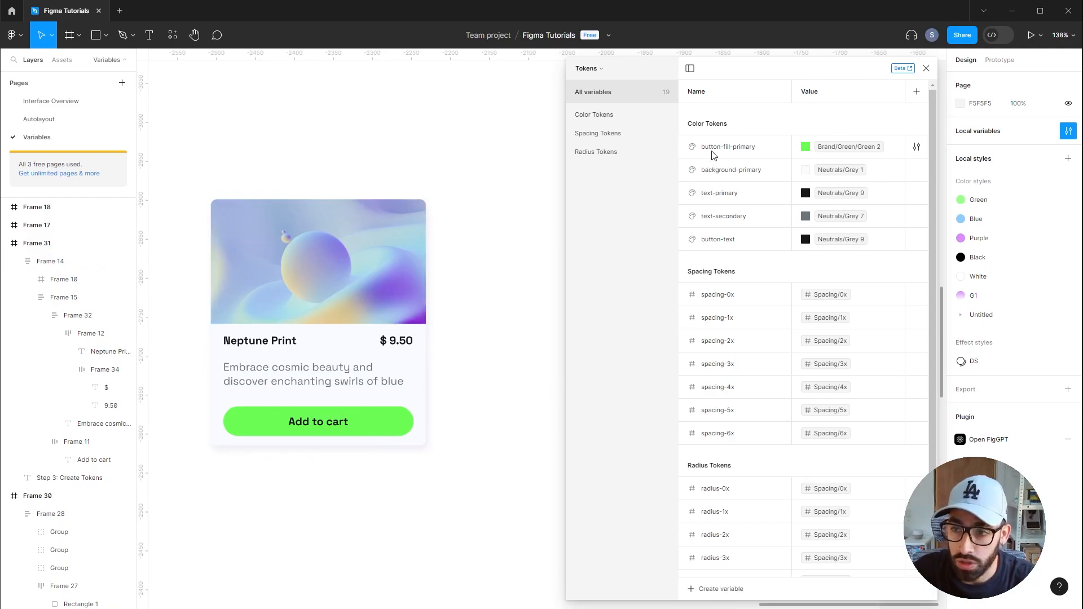
Try switching the button-fill-primary token to Brand Green 5, then set it back to Green 2
{"action": "left_click", "coordinate": [838, 147]}
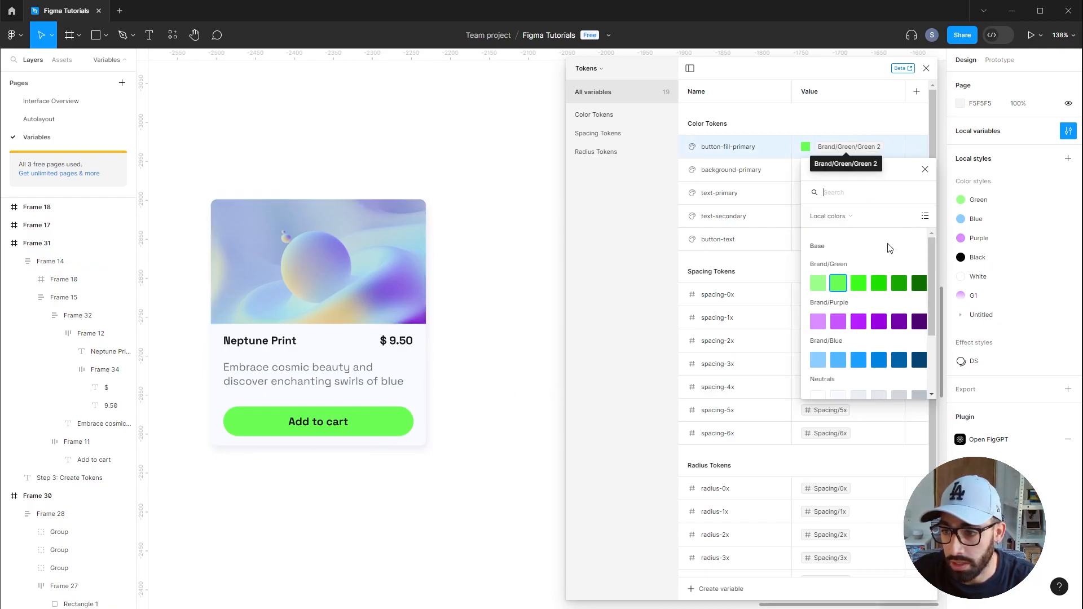
{"action": "left_click", "coordinate": [905, 287]}
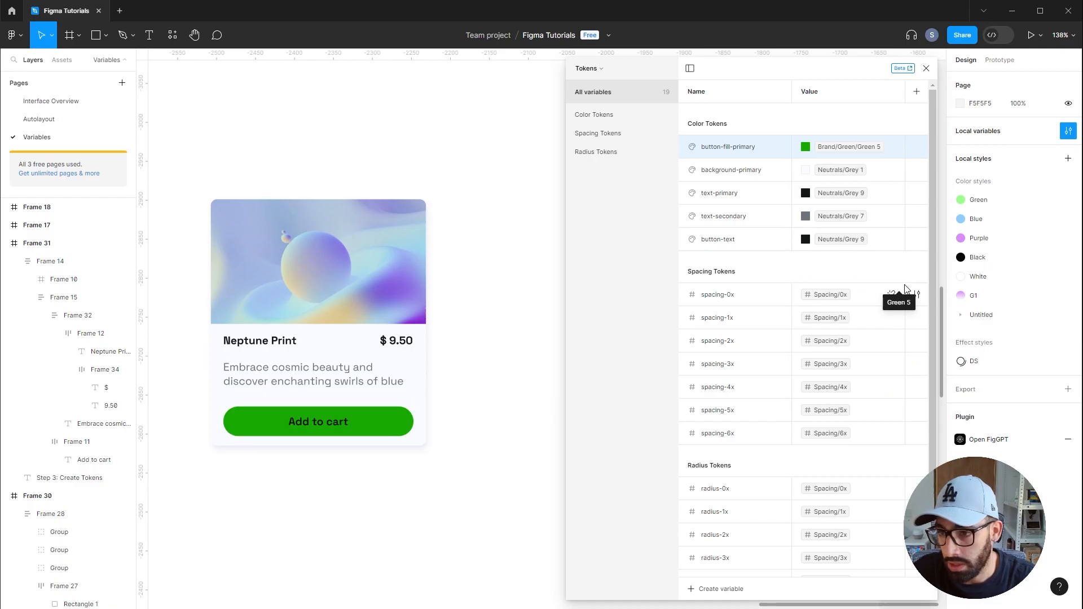
{"action": "left_click", "coordinate": [810, 144]}
{"action": "left_click", "coordinate": [810, 146]}
{"action": "left_click", "coordinate": [843, 287]}
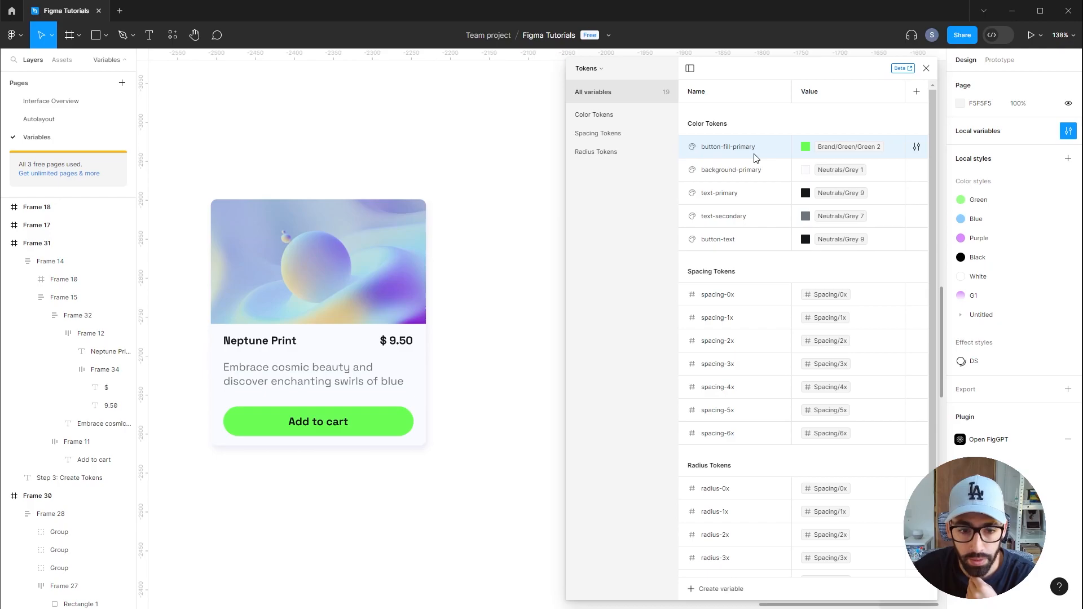
Inspect the Add to cart text's fill binding by selecting it inside the card
{"action": "left_click", "coordinate": [307, 432]}
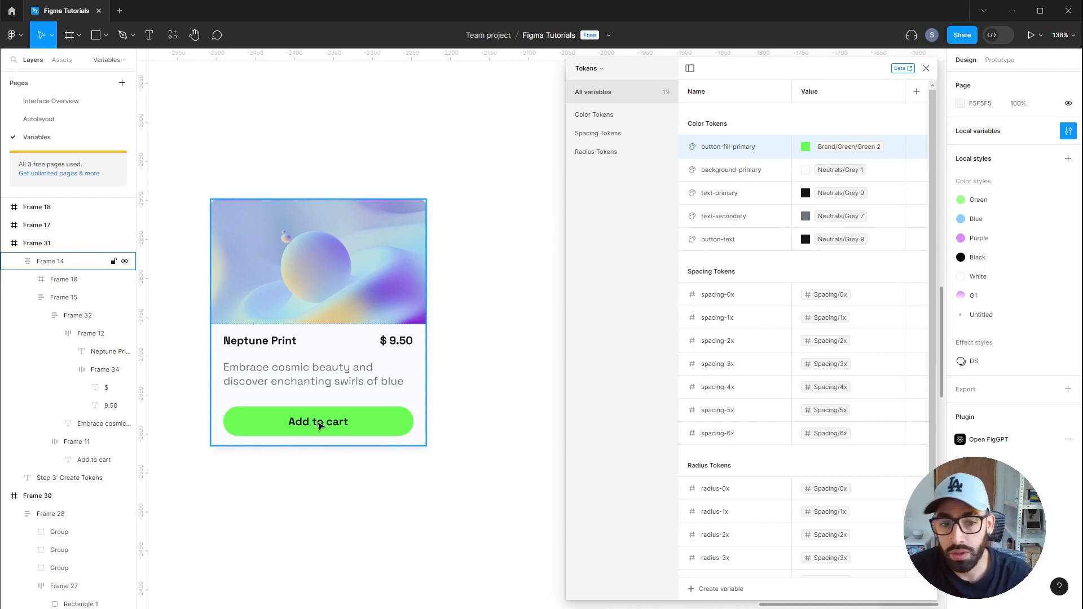
{"action": "double_click", "coordinate": [319, 425]}
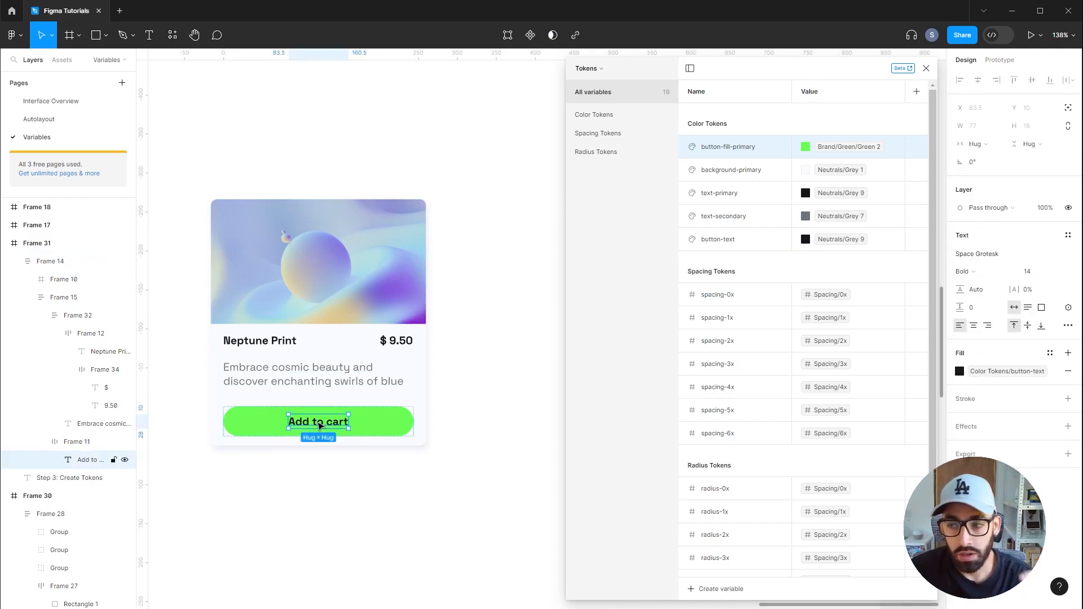
{"action": "left_click", "coordinate": [443, 395]}
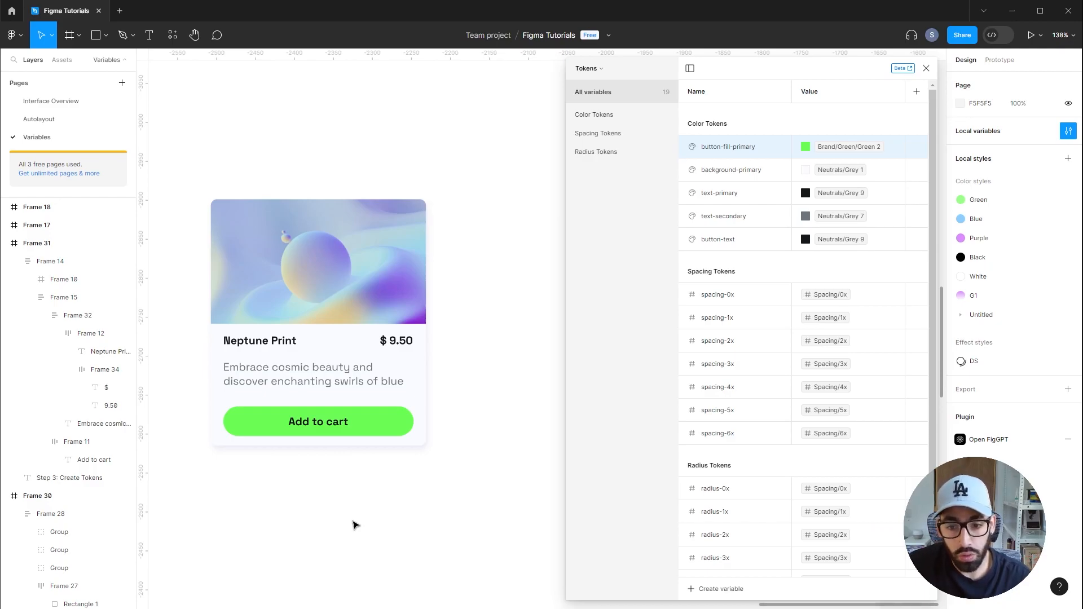
{"action": "left_click", "coordinate": [319, 428], "text": "ctrl"}
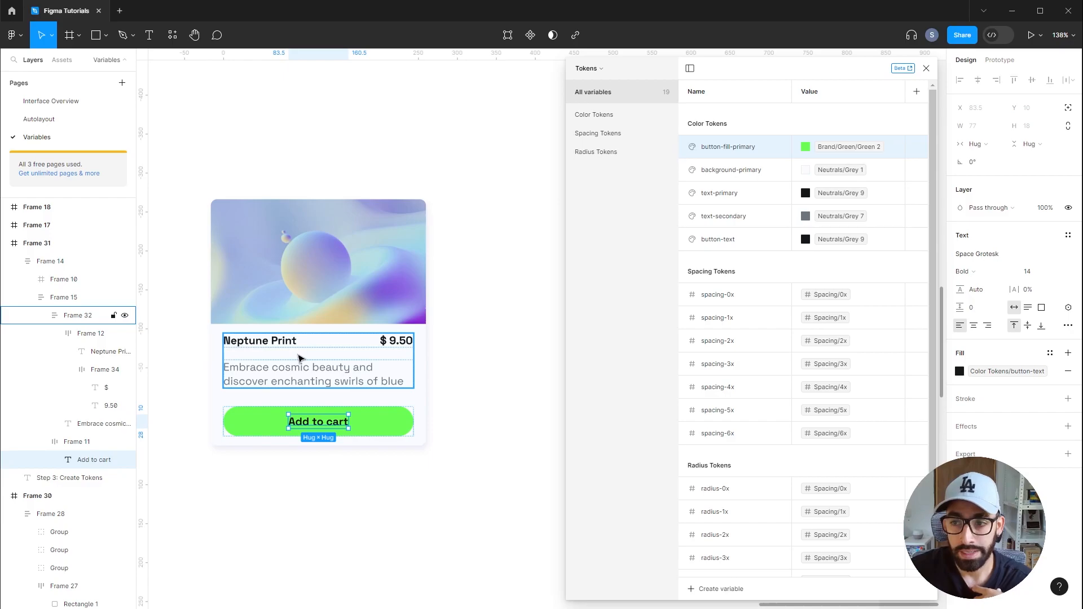
{"action": "left_click", "coordinate": [520, 296]}
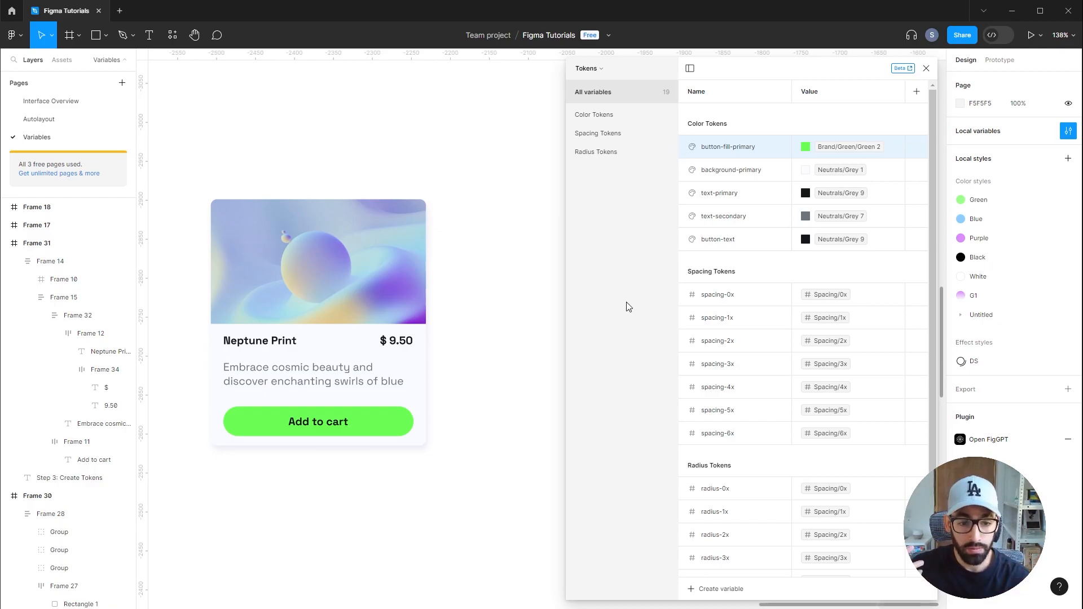
Switch to the Base collection and review its variables, opening the Neutrals Grey 9 color picker
{"action": "left_click", "coordinate": [598, 72]}
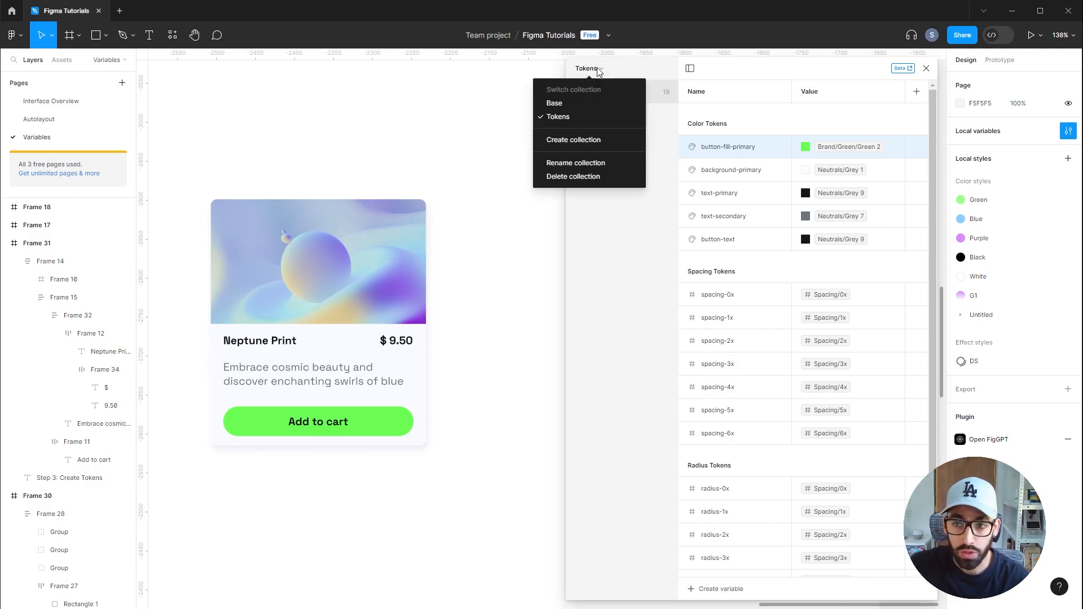
{"action": "left_click", "coordinate": [590, 106]}
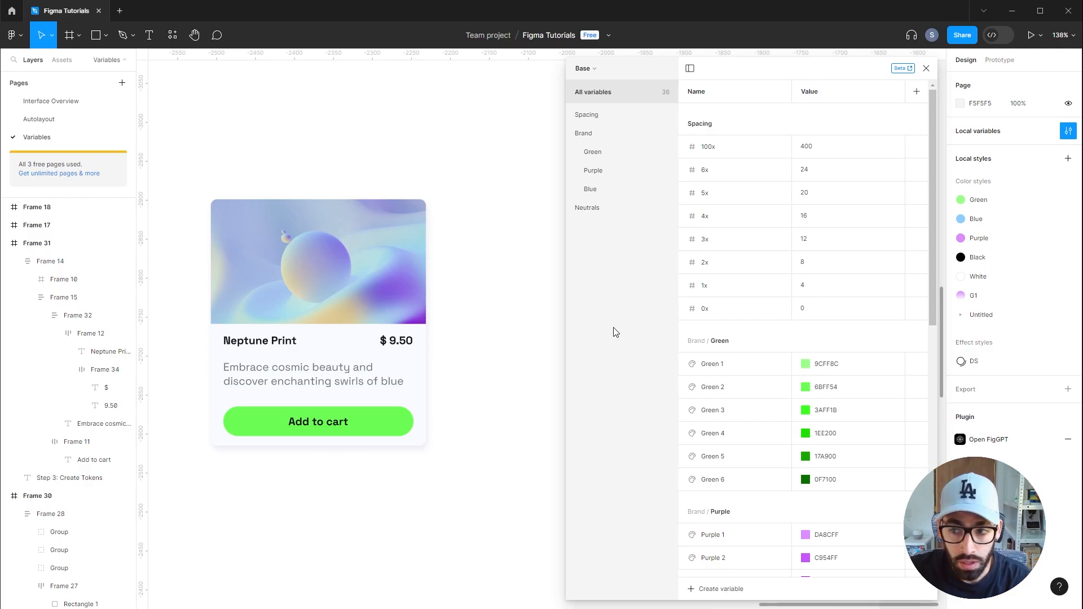
{"action": "scroll", "coordinate": [862, 473], "scroll_direction": "down", "scroll_amount": 2}
{"action": "scroll", "coordinate": [862, 473], "scroll_direction": "down", "scroll_amount": 6}
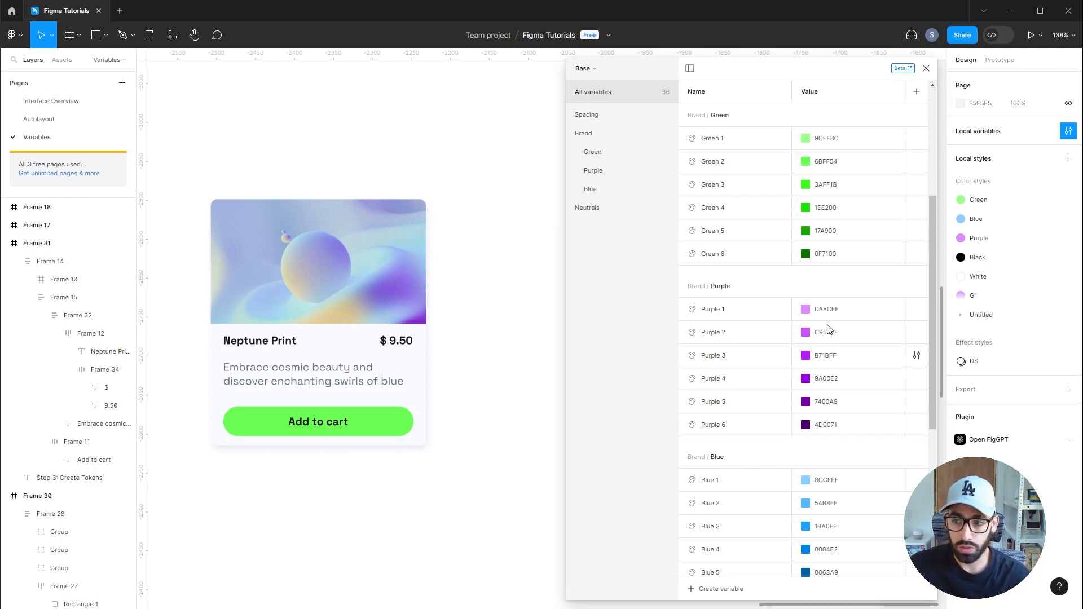
{"action": "scroll", "coordinate": [829, 265], "scroll_direction": "down", "scroll_amount": 4}
{"action": "scroll", "coordinate": [829, 485], "scroll_direction": "down", "scroll_amount": 1}
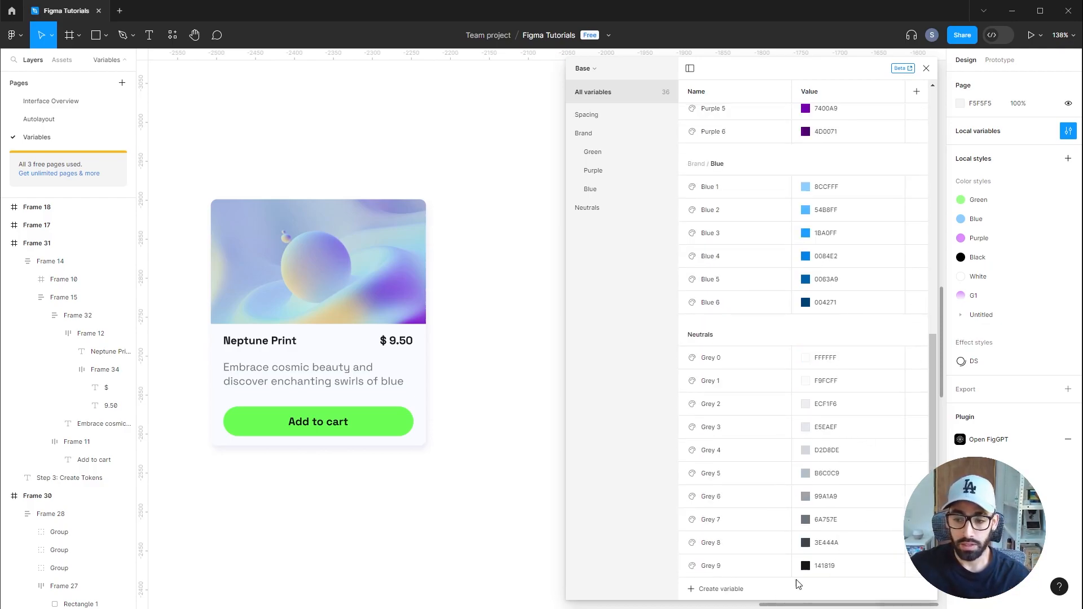
{"action": "left_click", "coordinate": [811, 567]}
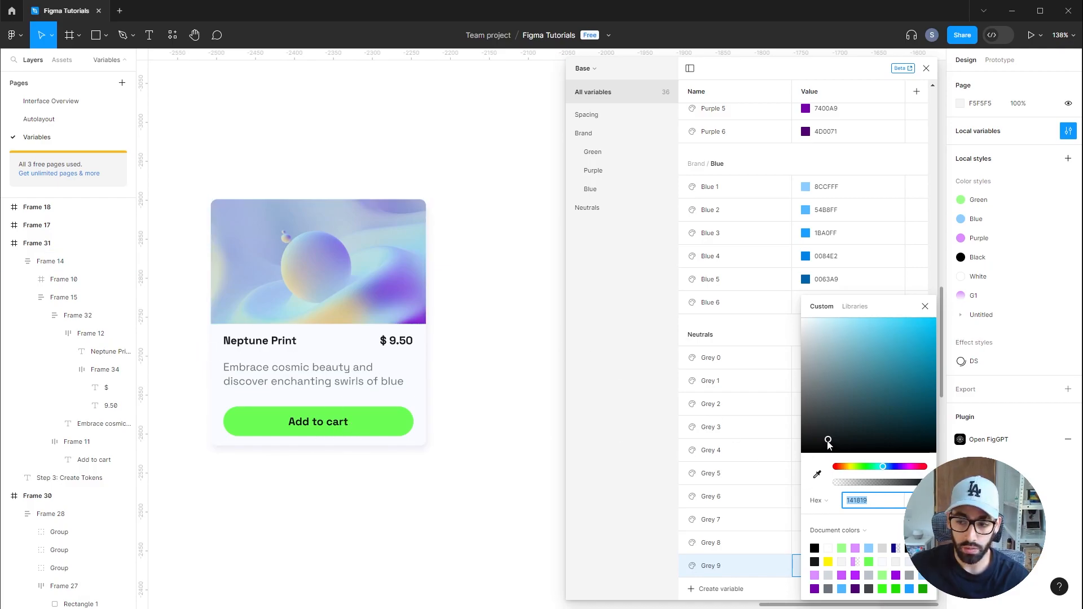
{"action": "left_click_drag", "start_coordinate": [828, 442], "coordinate": [929, 338]}
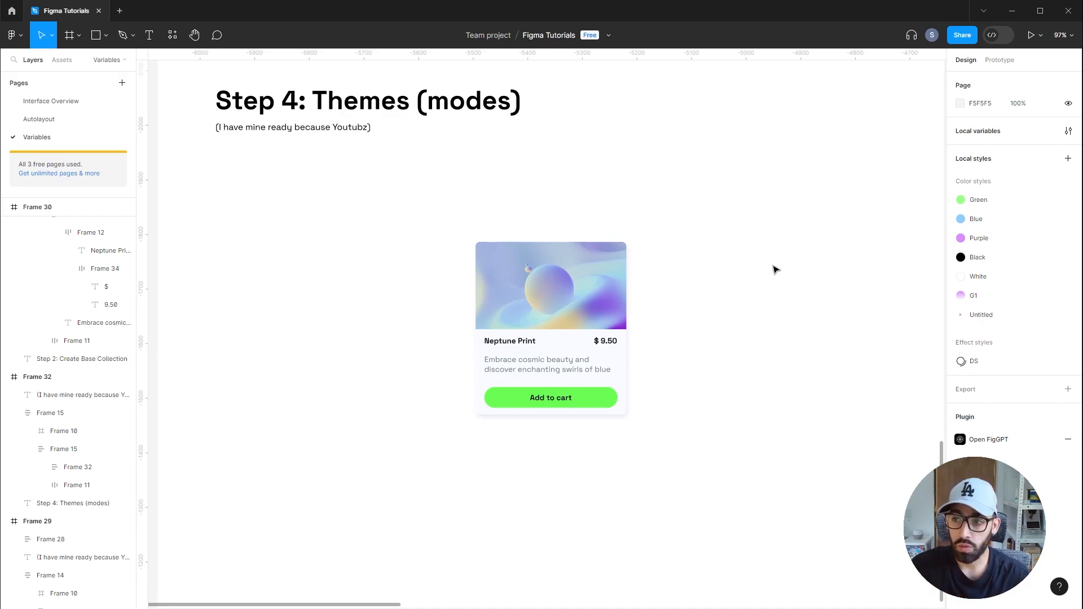
Try adding a new variable mode and complete the upgrade purchase to a Professional team
{"action": "left_click", "coordinate": [1068, 131]}
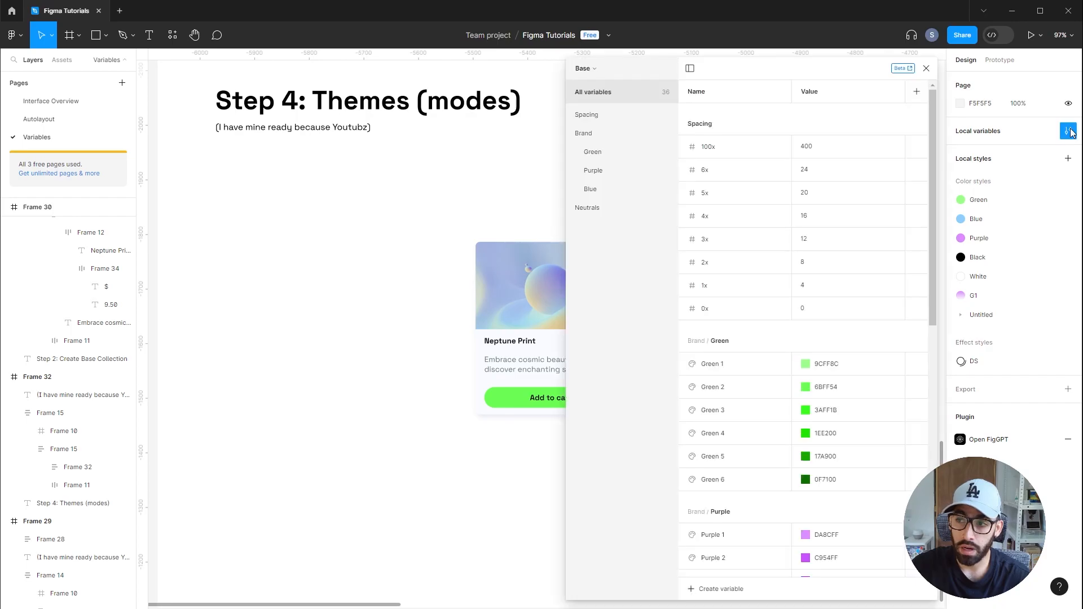
{"action": "left_click", "coordinate": [915, 95]}
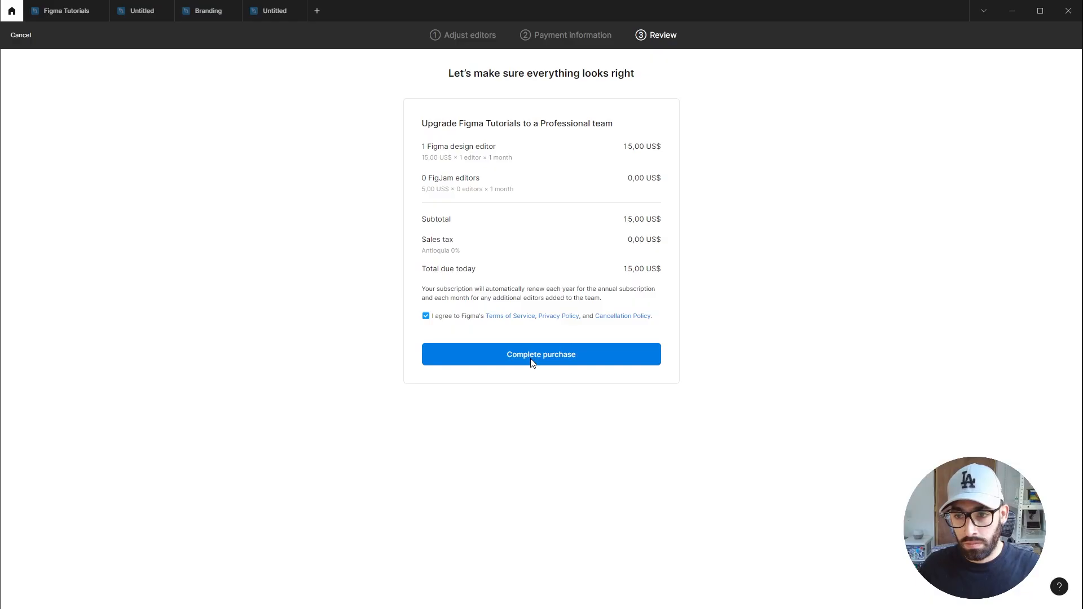
{"action": "left_click", "coordinate": [531, 359]}
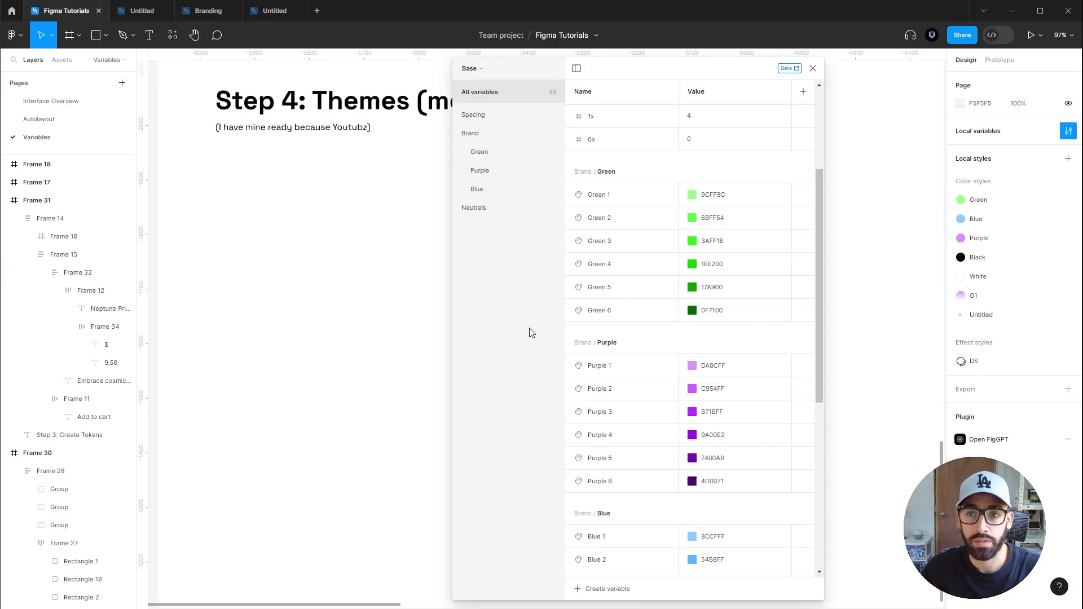
Switch to the Tokens collection and add a second variable mode to it
{"action": "left_click", "coordinate": [474, 69]}
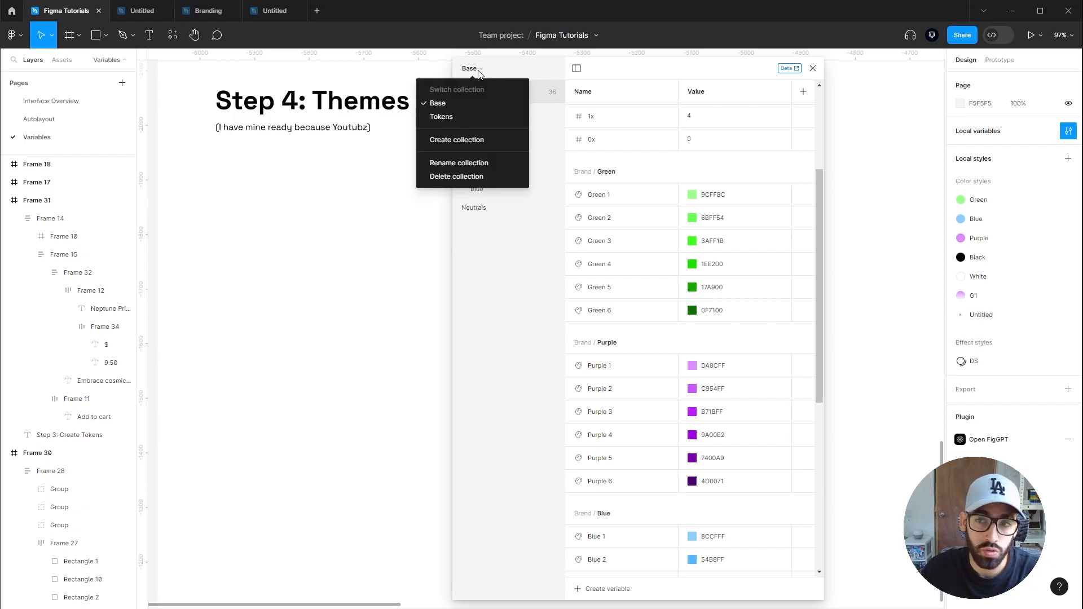
{"action": "left_click", "coordinate": [462, 114]}
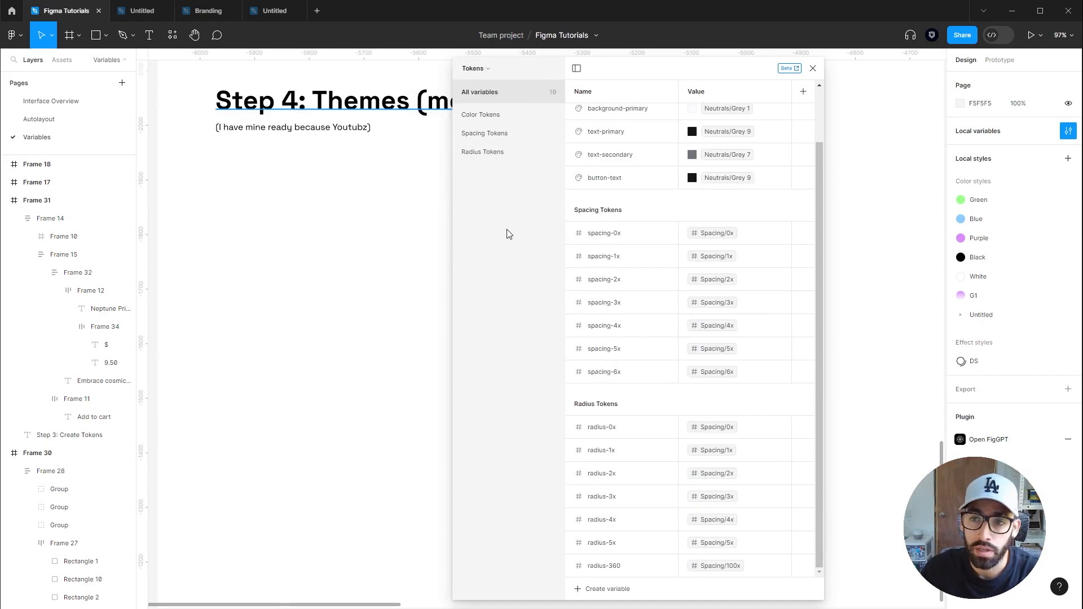
{"action": "left_click_drag", "start_coordinate": [818, 204], "coordinate": [821, 144]}
{"action": "left_click", "coordinate": [803, 92]}
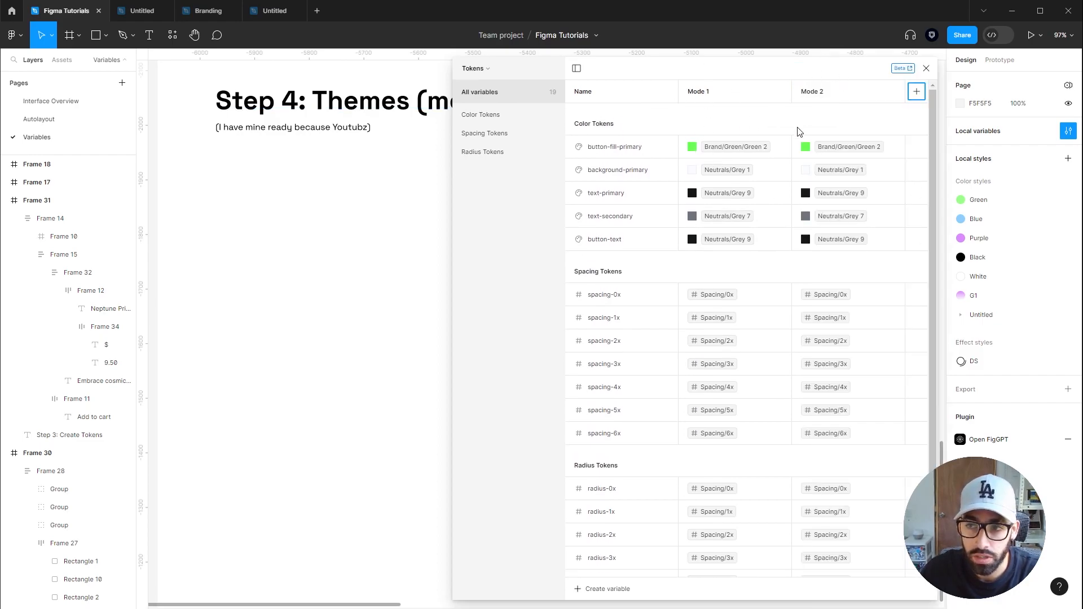
Rename the Tokens collection's modes to Light and Dark
{"action": "double_click", "coordinate": [705, 91]}
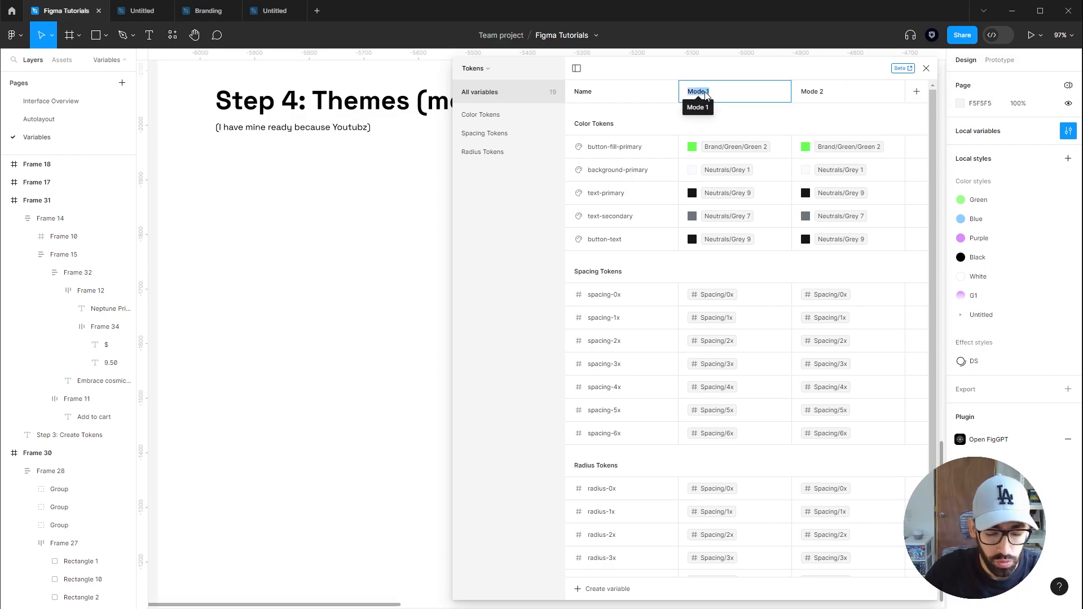
{"action": "double_click", "coordinate": [812, 92]}
{"action": "type", "text": "Da"}
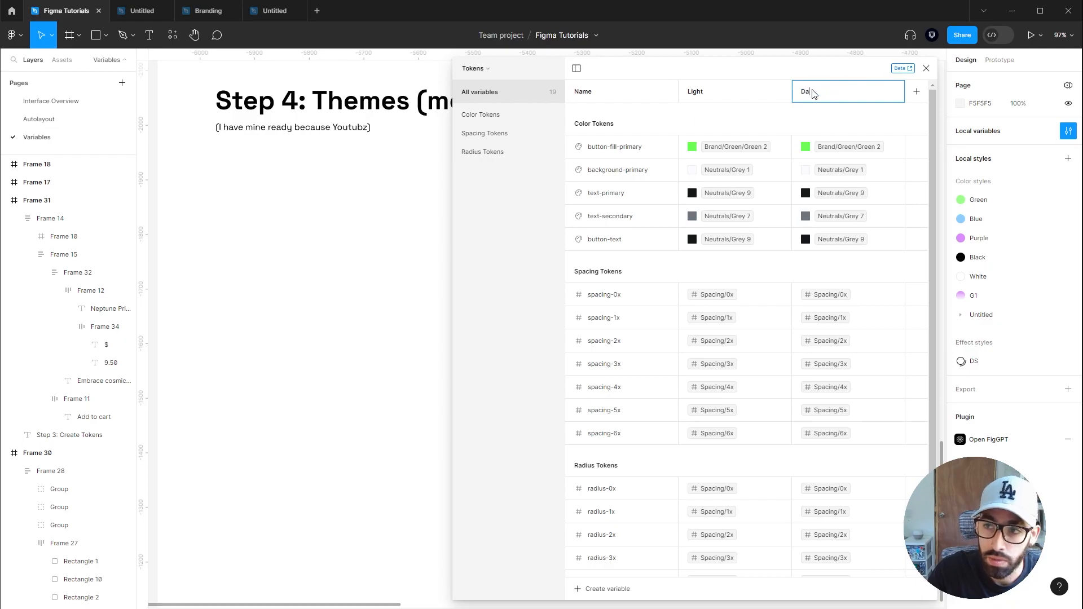
{"action": "type", "text": "rk"}
{"action": "key", "text": "Return"}
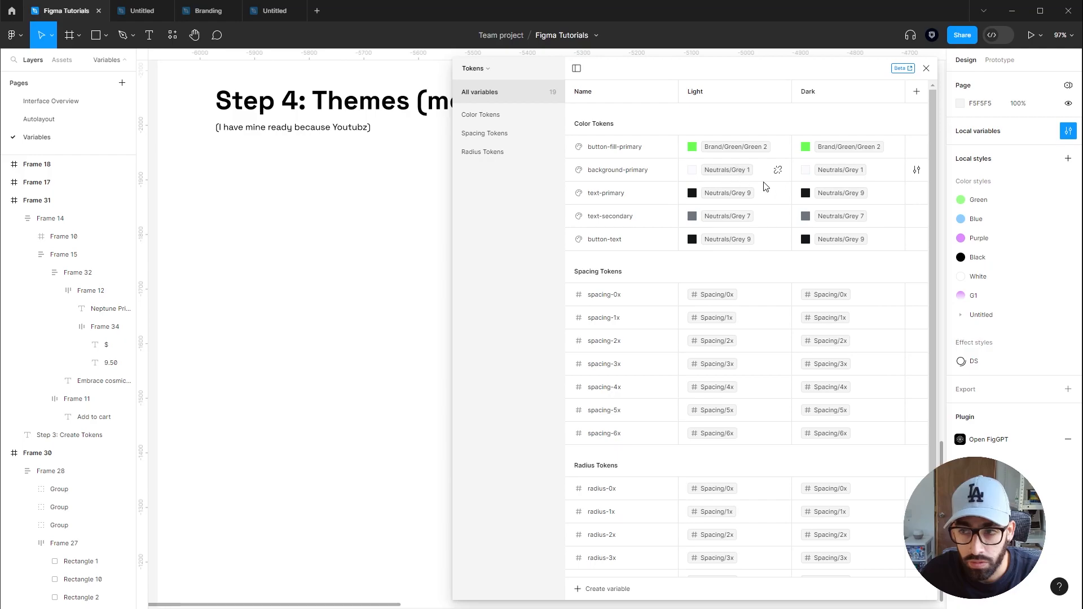
Move background-primary to the top of the color tokens and set its Dark value to Neutrals Grey 9
{"action": "left_click_drag", "start_coordinate": [663, 178], "coordinate": [666, 144]}
{"action": "left_click", "coordinate": [807, 148]}
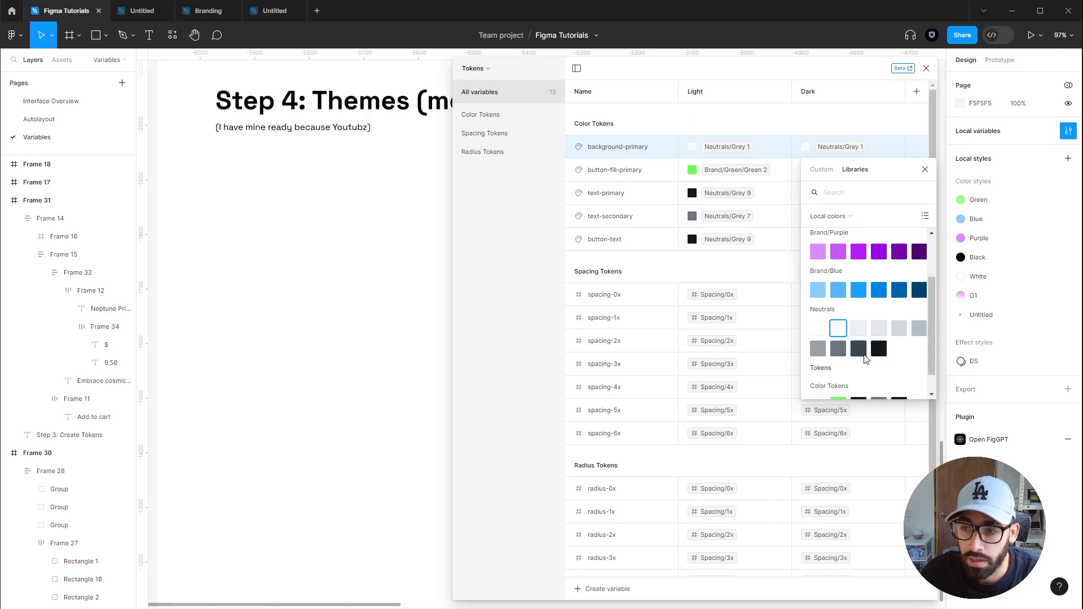
{"action": "left_click", "coordinate": [880, 350]}
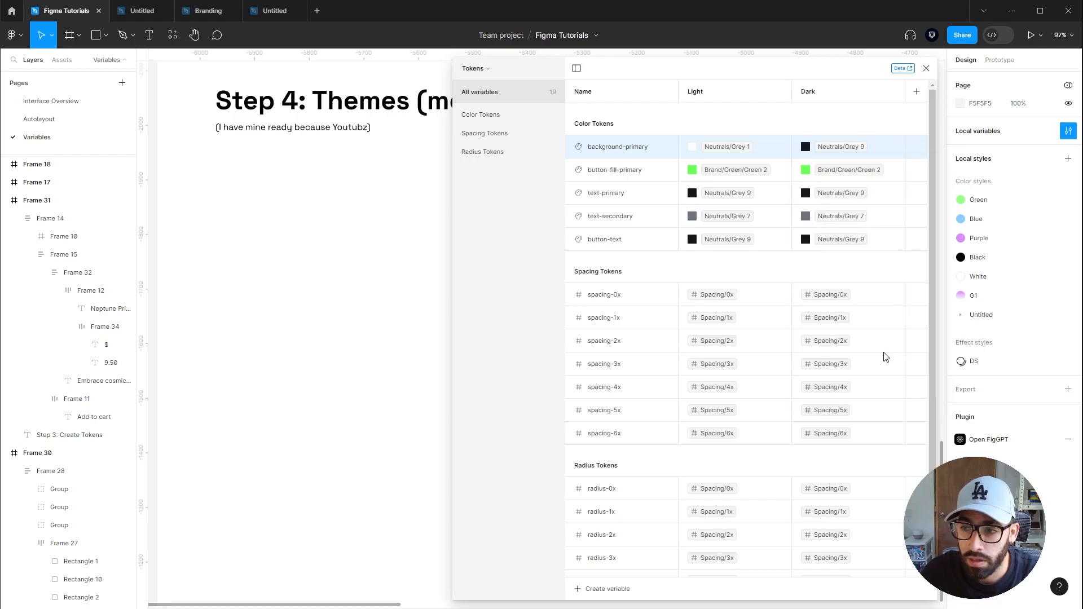
Set the Dark values of button-fill-primary, text-primary and text-secondary to Green 1, Grey 0 and Grey 2
{"action": "left_click", "coordinate": [806, 170]}
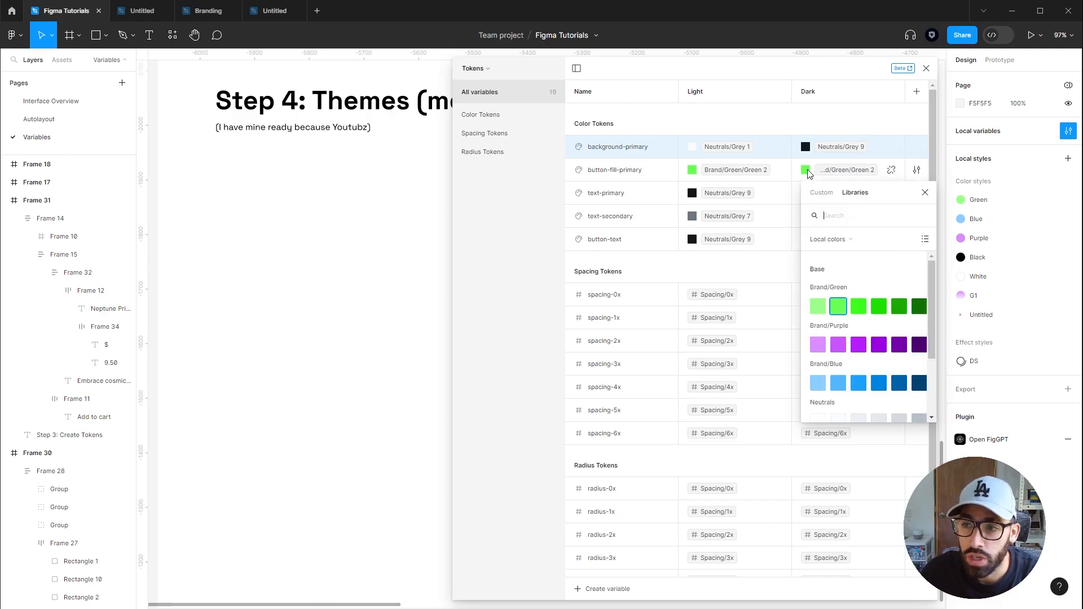
{"action": "left_click", "coordinate": [818, 307]}
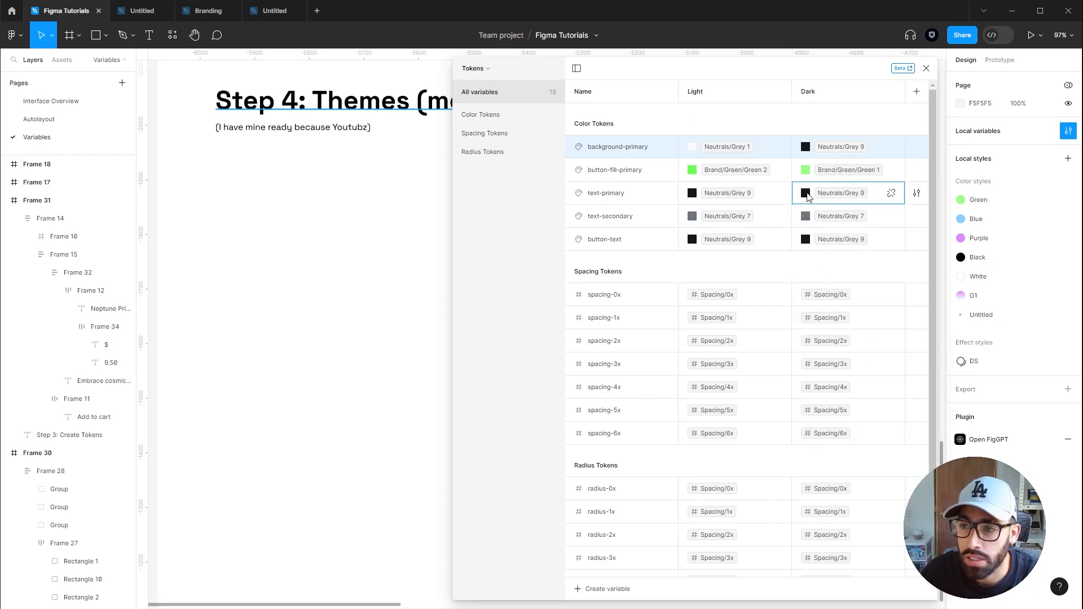
{"action": "left_click", "coordinate": [805, 193]}
{"action": "left_click", "coordinate": [818, 354]}
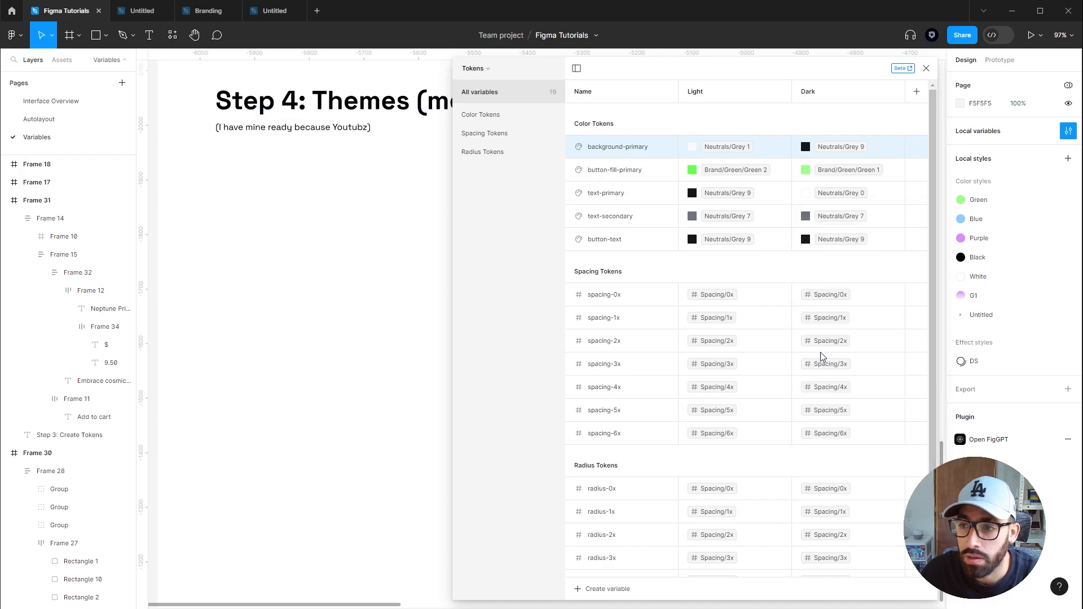
{"action": "left_click", "coordinate": [806, 217]}
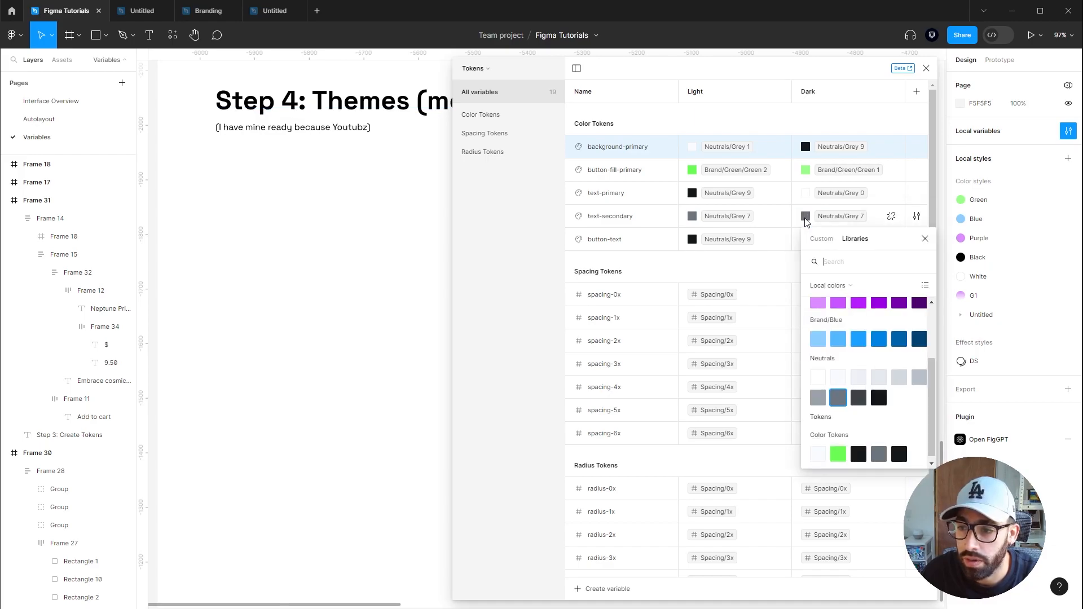
{"action": "left_click", "coordinate": [860, 378]}
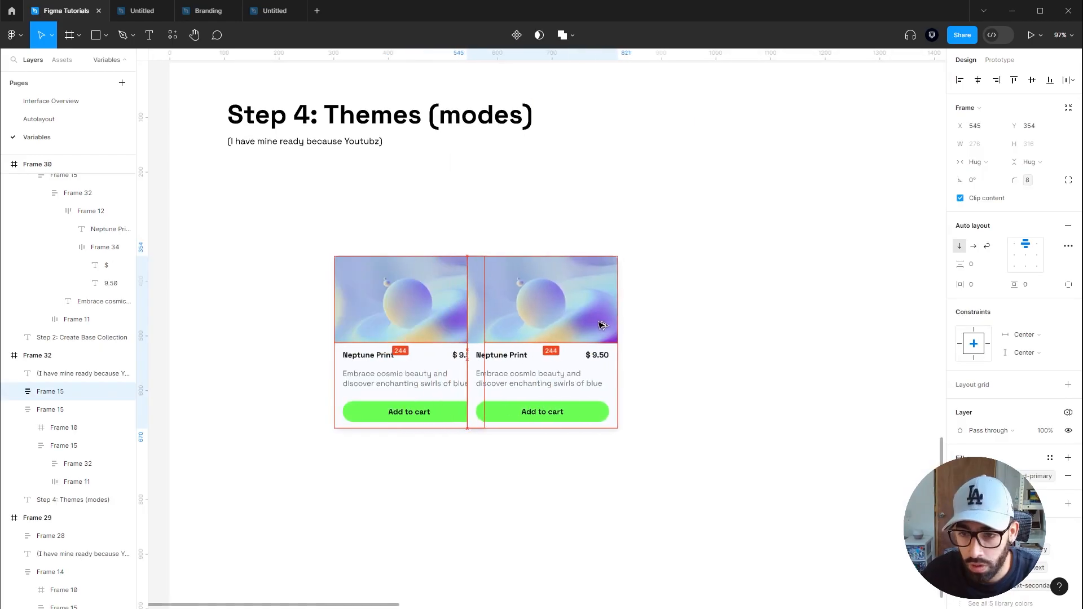
Duplicate the product card and set the copy's Tokens variable mode to Dark
{"action": "left_click_drag", "start_coordinate": [603, 326], "coordinate": [632, 322]}
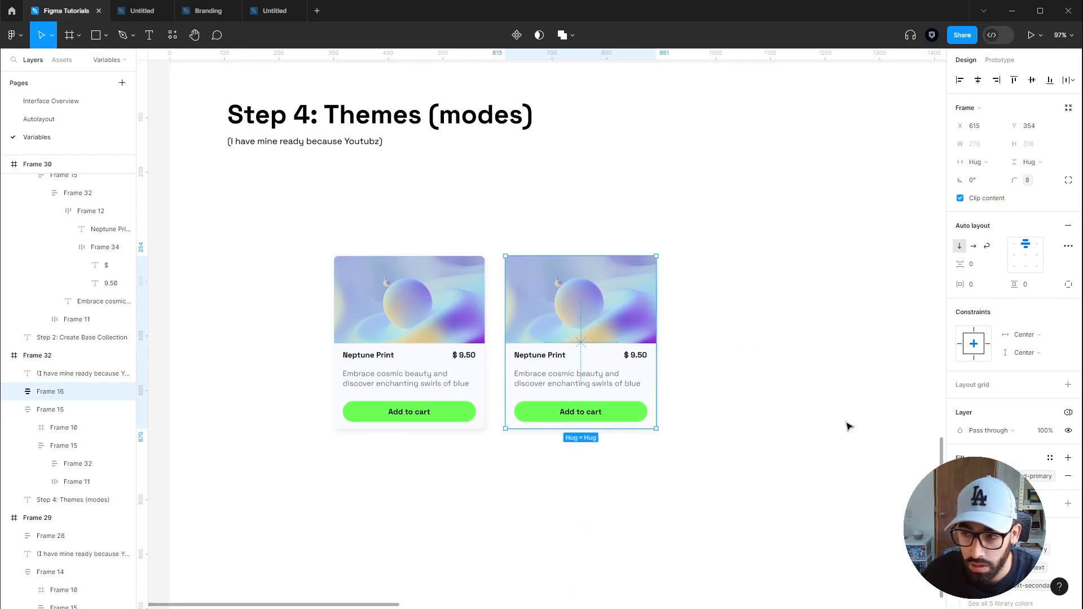
{"action": "left_click", "coordinate": [1069, 415]}
{"action": "mouse_move", "coordinate": [1018, 449]}
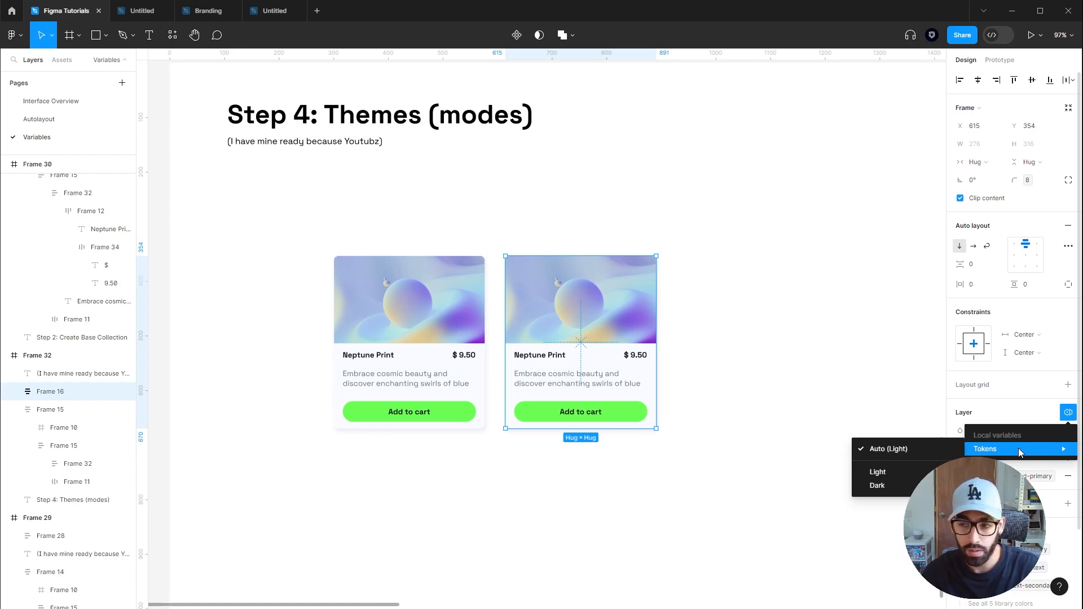
{"action": "left_click", "coordinate": [894, 487]}
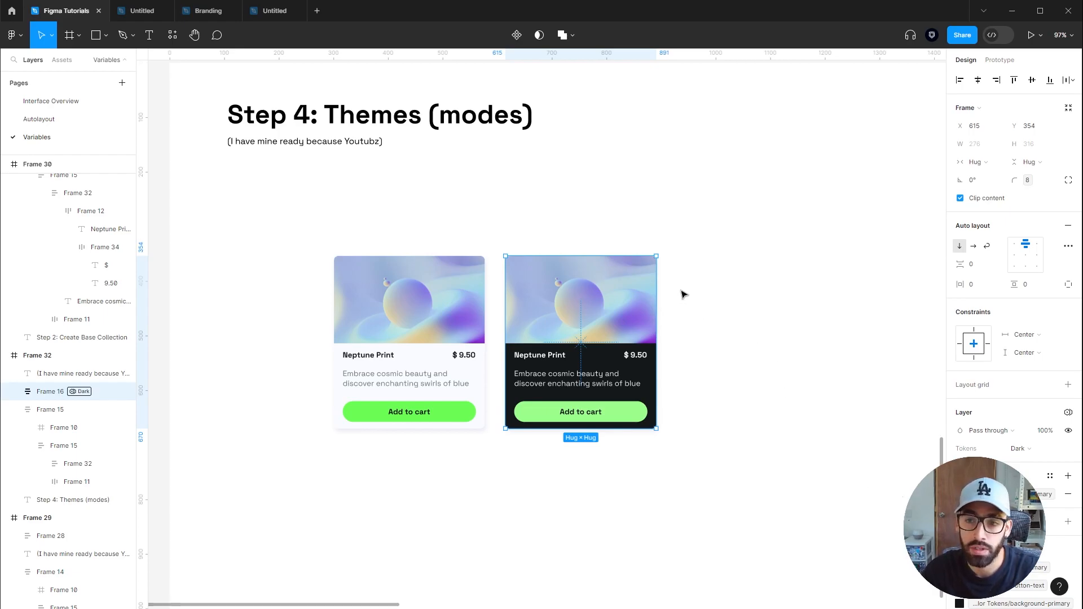
Inspect the dark card's title and description text layers and their colour variables
{"action": "scroll", "coordinate": [726, 373], "scroll_direction": "up", "scroll_amount": 4}
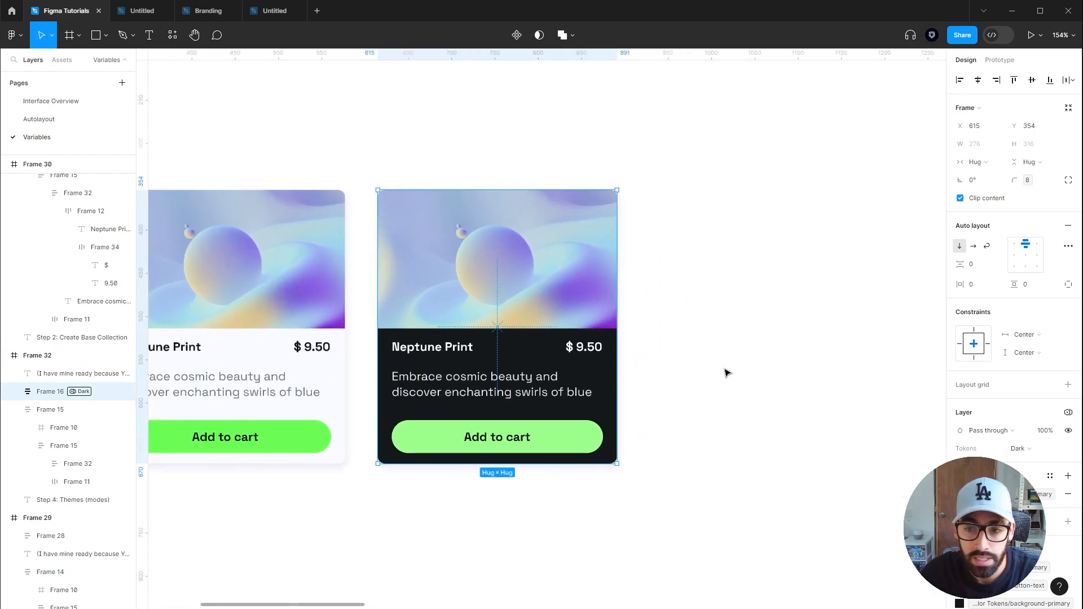
{"action": "left_click", "coordinate": [725, 372]}
{"action": "left_click_drag", "start_coordinate": [696, 315], "coordinate": [875, 317]}
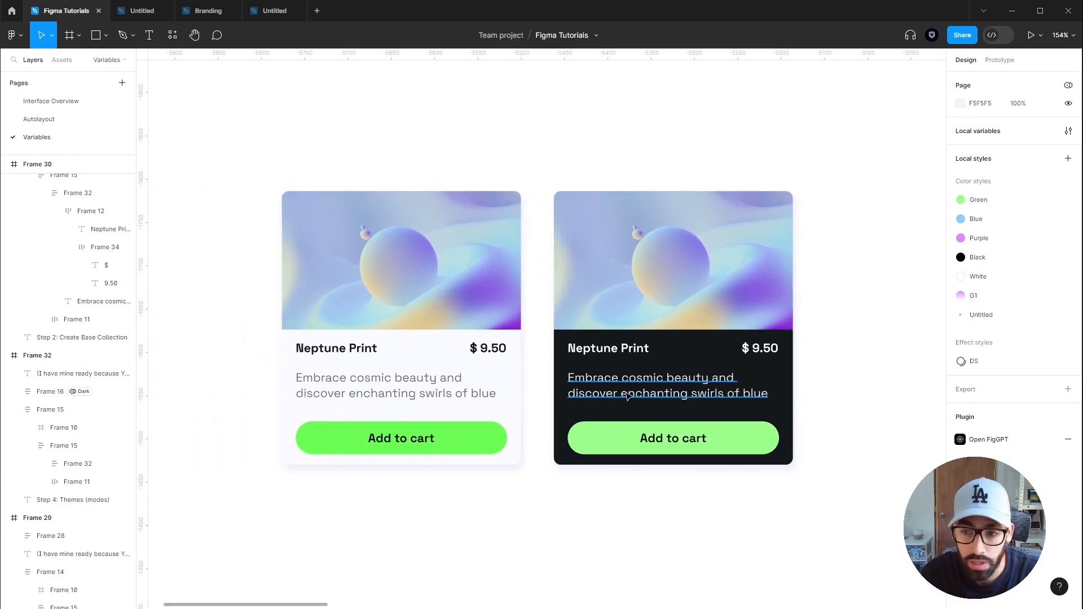
{"action": "left_click", "coordinate": [613, 382], "text": "ctrl"}
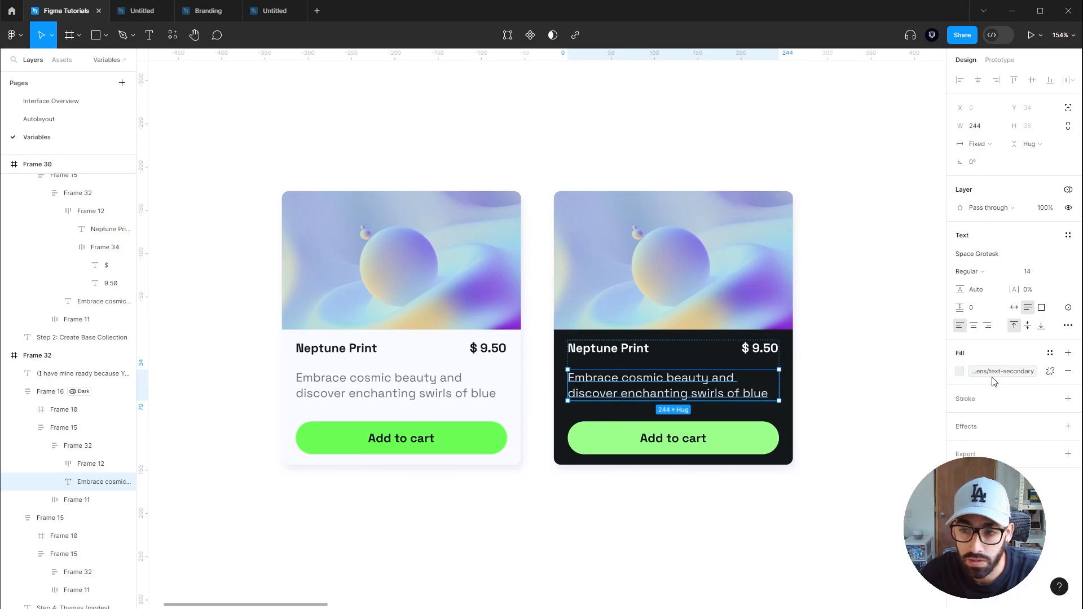
{"action": "left_click", "coordinate": [608, 350], "text": "ctrl"}
{"action": "left_click", "coordinate": [840, 368]}
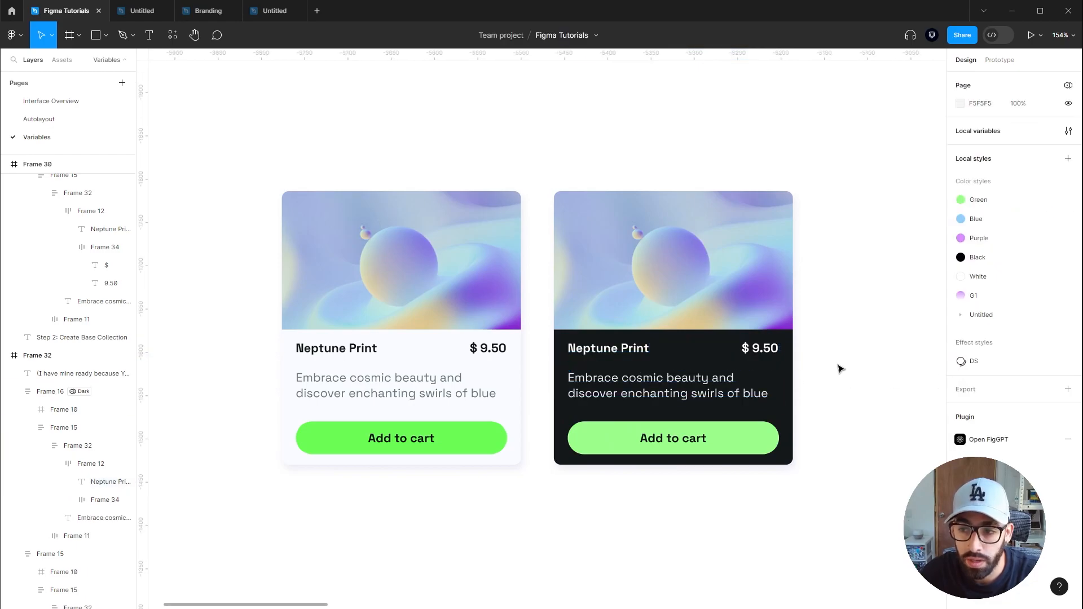
{"action": "left_click", "coordinate": [791, 383]}
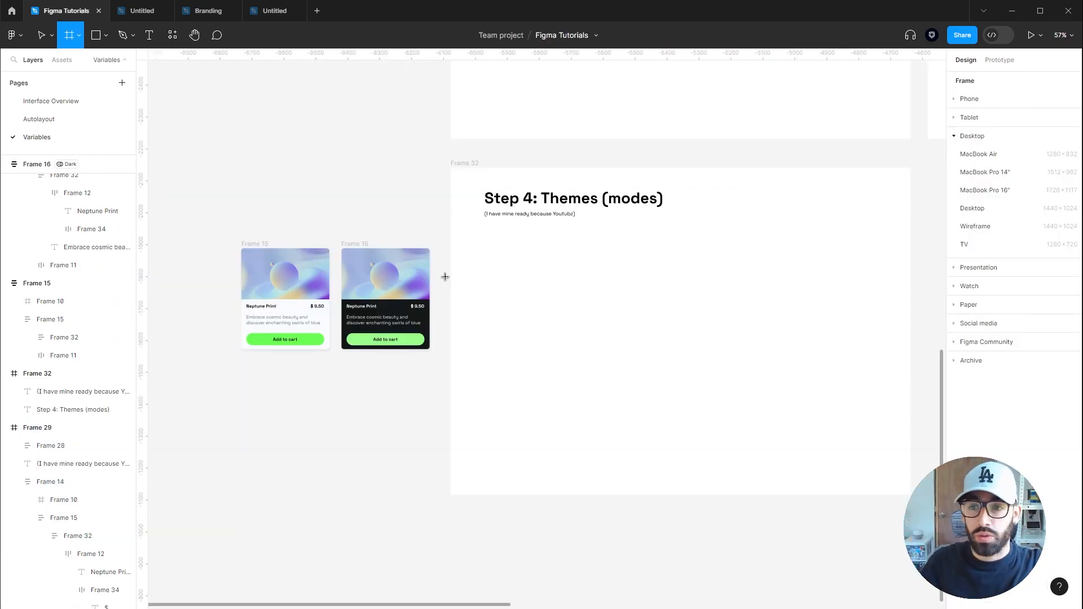
Draw a 494 × 494 frame beside the Step 4 heading and fill it with the background-primary color token
{"action": "mouse_move", "coordinate": [486, 241]}
{"action": "left_mouse_down"}
{"action": "mouse_move", "coordinate": [609, 397]}
{"action": "mouse_move", "coordinate": [653, 428]}
{"action": "mouse_move", "coordinate": [644, 408]}
{"action": "left_mouse_up"}
{"action": "left_click", "coordinate": [1050, 381]}
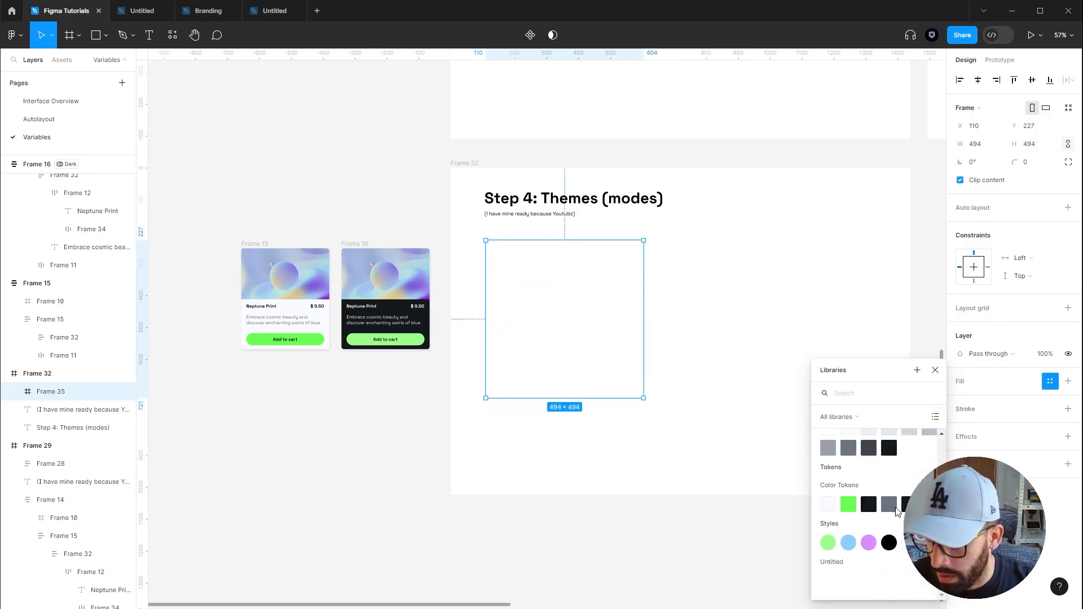
{"action": "left_click", "coordinate": [833, 504]}
Move the light product card into the new frame and set the frame's Tokens variable mode to Light
{"action": "left_click_drag", "start_coordinate": [284, 251], "coordinate": [536, 266]}
{"action": "left_click", "coordinate": [642, 261]}
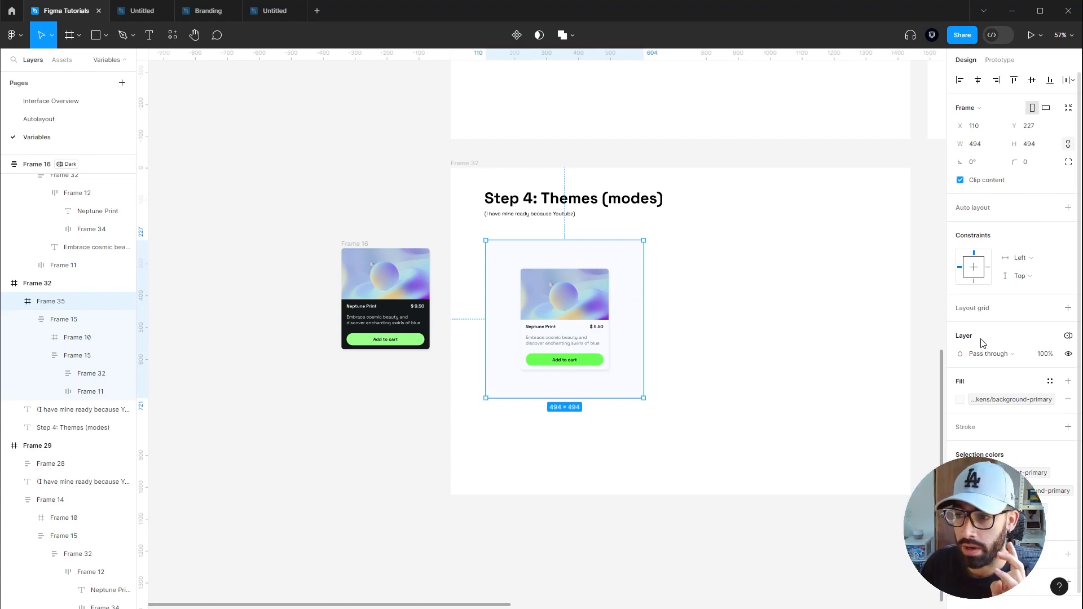
{"action": "left_click", "coordinate": [1069, 337]}
{"action": "mouse_move", "coordinate": [1023, 374]}
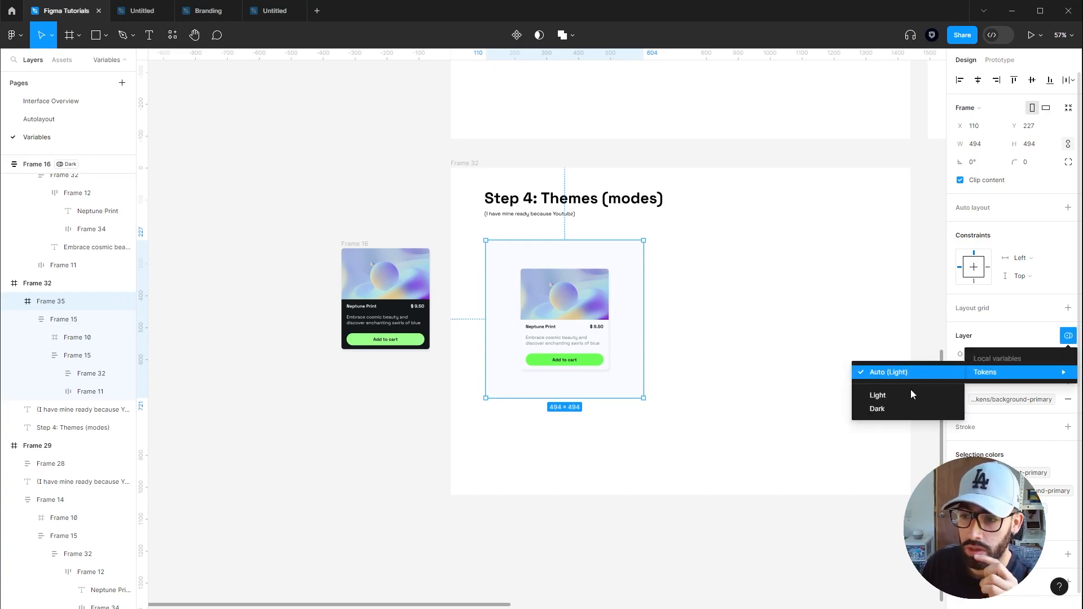
{"action": "left_click", "coordinate": [893, 394]}
Duplicate the frame to its right and set the copy's Tokens variable mode to Dark
{"action": "left_click", "coordinate": [693, 237]}
{"action": "left_click_drag", "start_coordinate": [614, 256], "coordinate": [779, 258]}
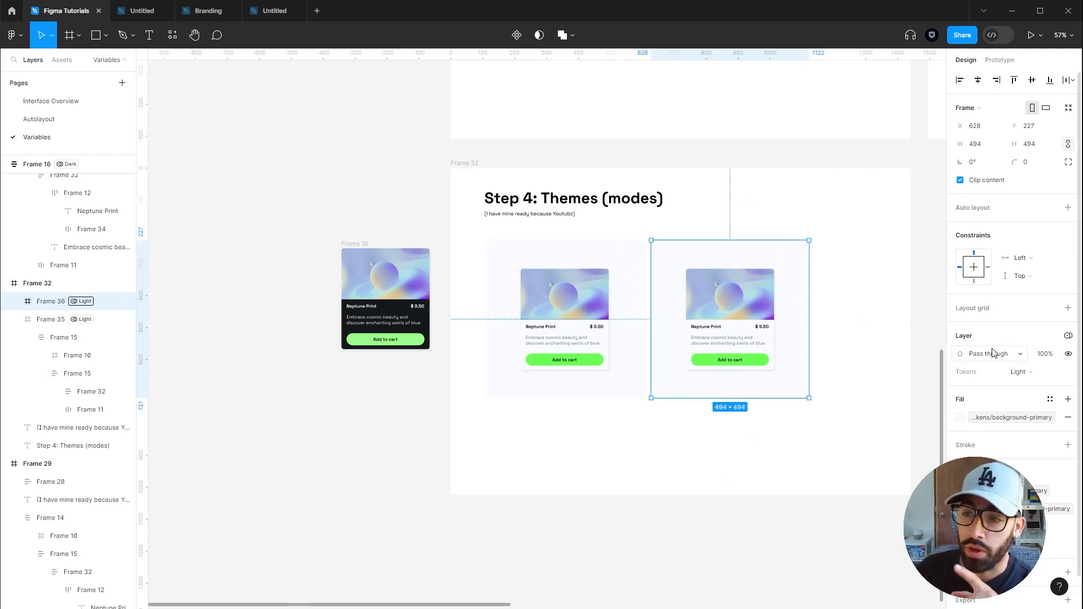
{"action": "left_click", "coordinate": [1025, 376]}
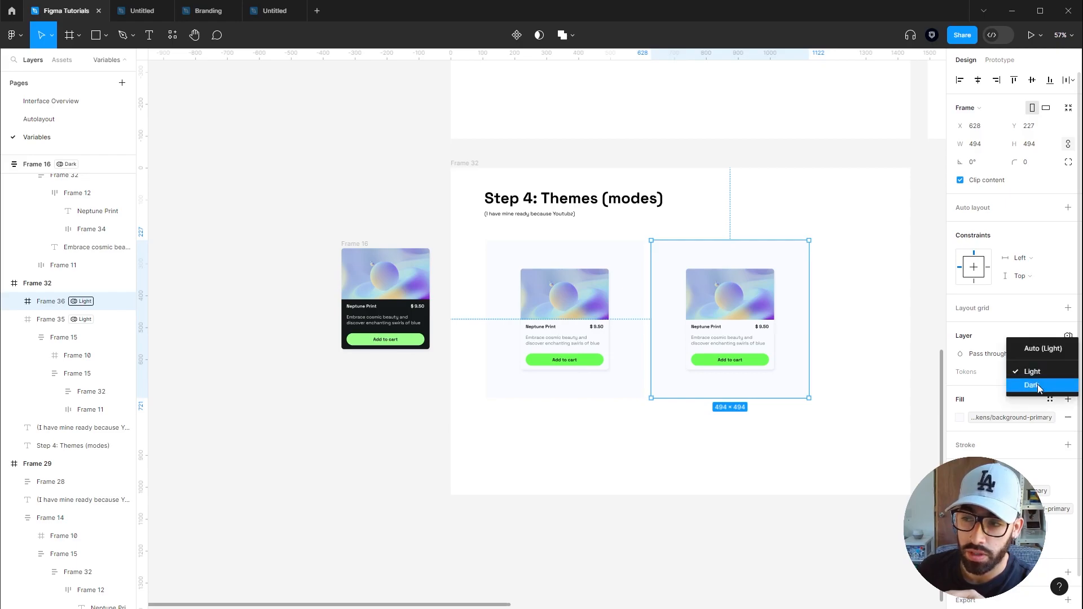
{"action": "left_click", "coordinate": [1038, 384]}
{"action": "key", "text": "Return"}
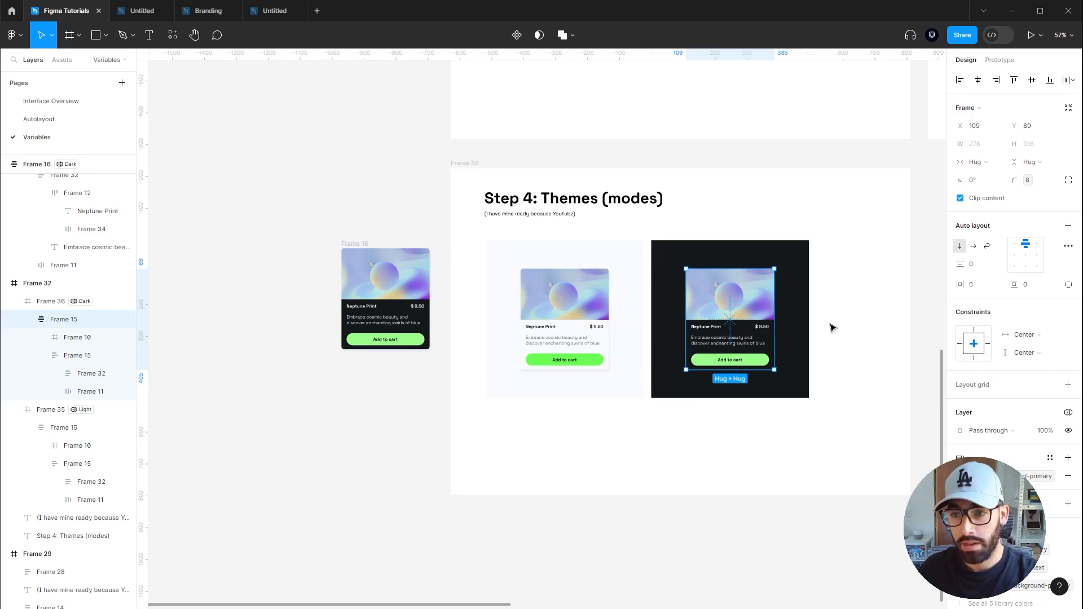
Replace the card inside the dark frame with the original card, duplicating it back into the light frame
{"action": "key", "text": "Delete"}
{"action": "left_click", "coordinate": [556, 296]}
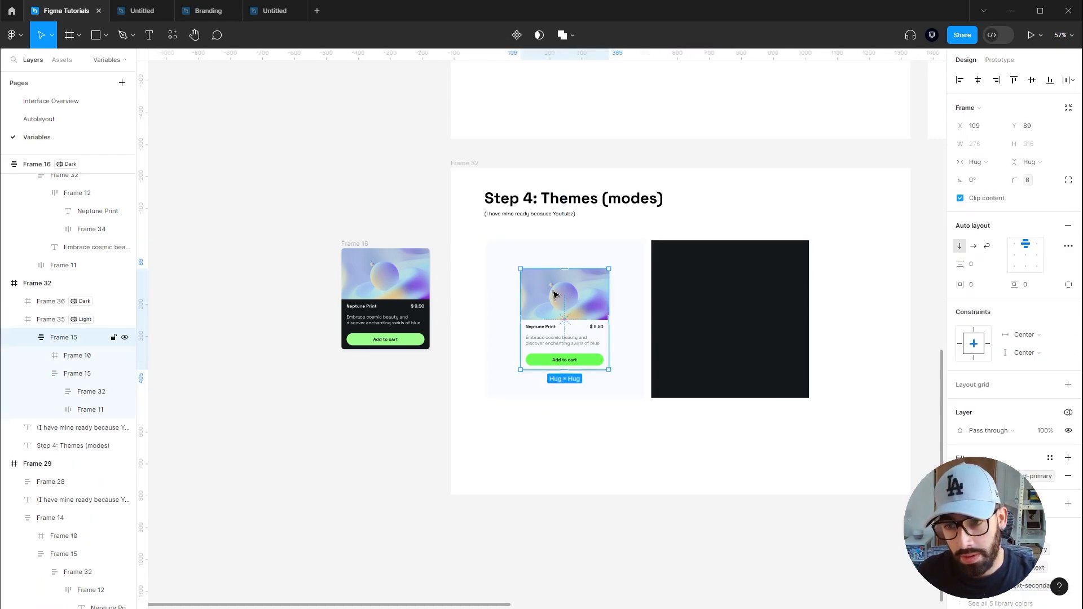
{"action": "left_click_drag", "start_coordinate": [555, 297], "coordinate": [728, 314]}
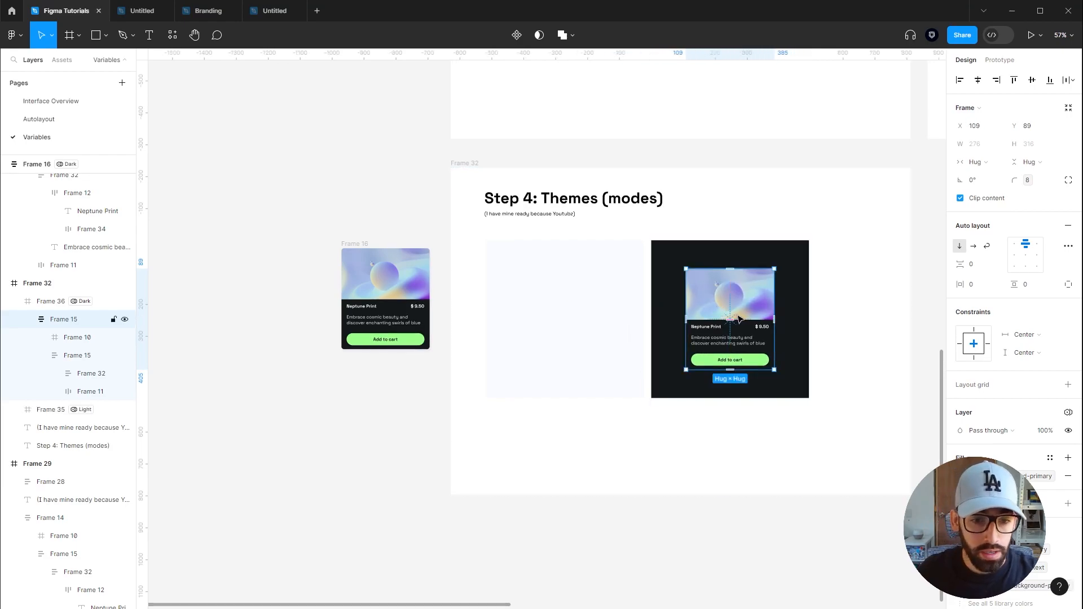
{"action": "left_click_drag", "start_coordinate": [759, 303], "coordinate": [587, 303]}
Open the local variables and switch to the Tokens collection
{"action": "left_click", "coordinate": [673, 462]}
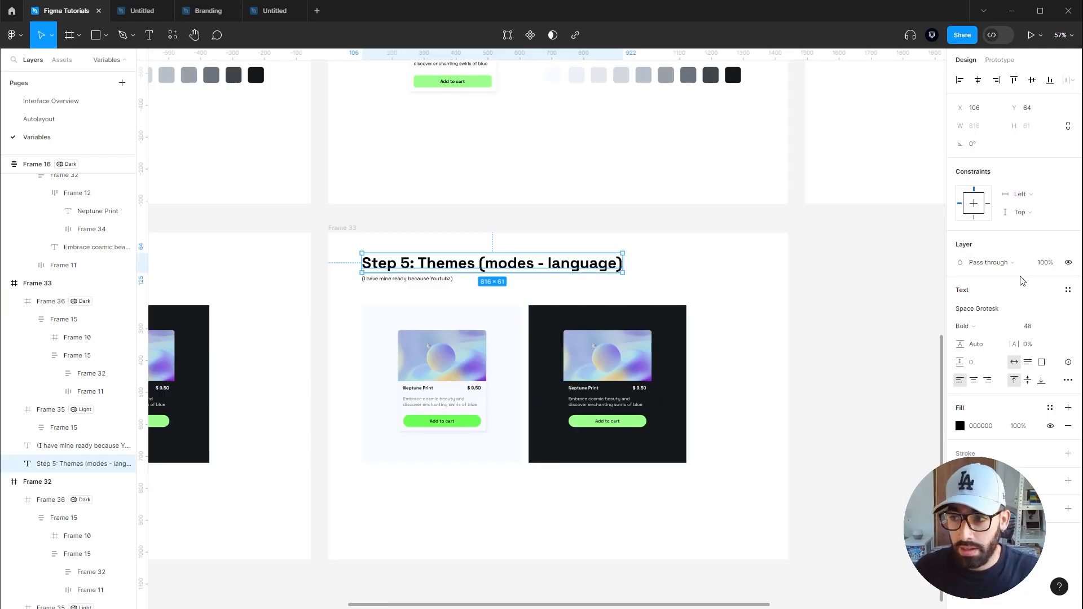
{"action": "left_click", "coordinate": [909, 294]}
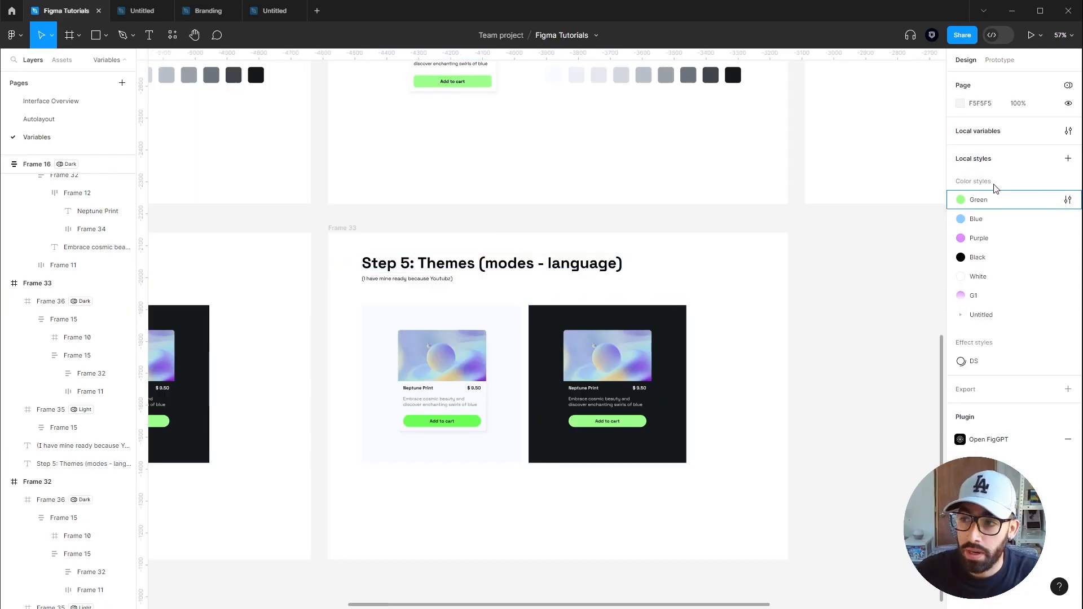
{"action": "left_click", "coordinate": [1068, 131]}
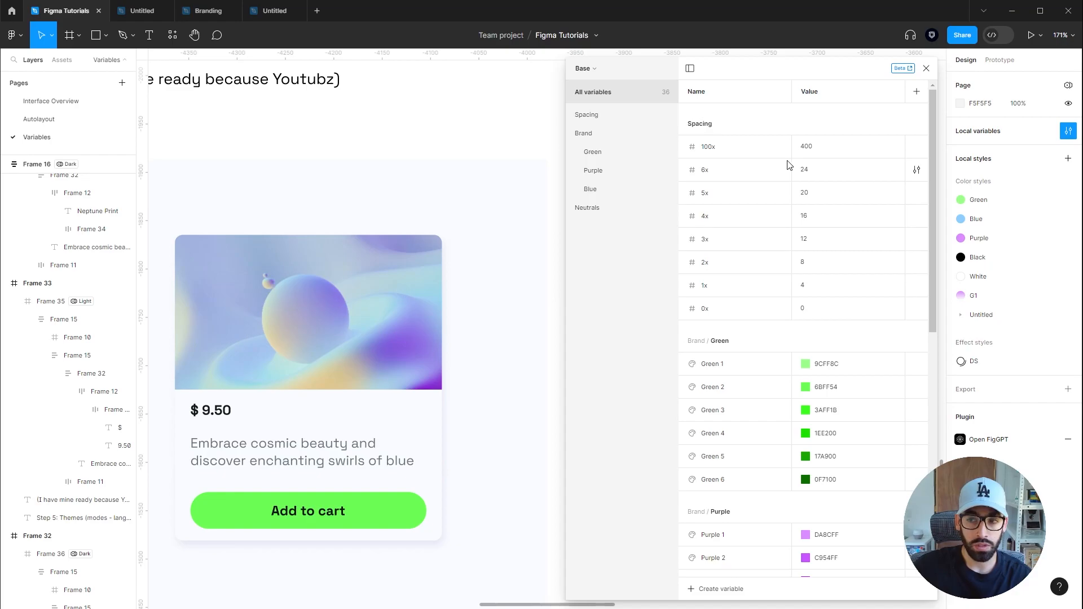
{"action": "left_click", "coordinate": [596, 71]}
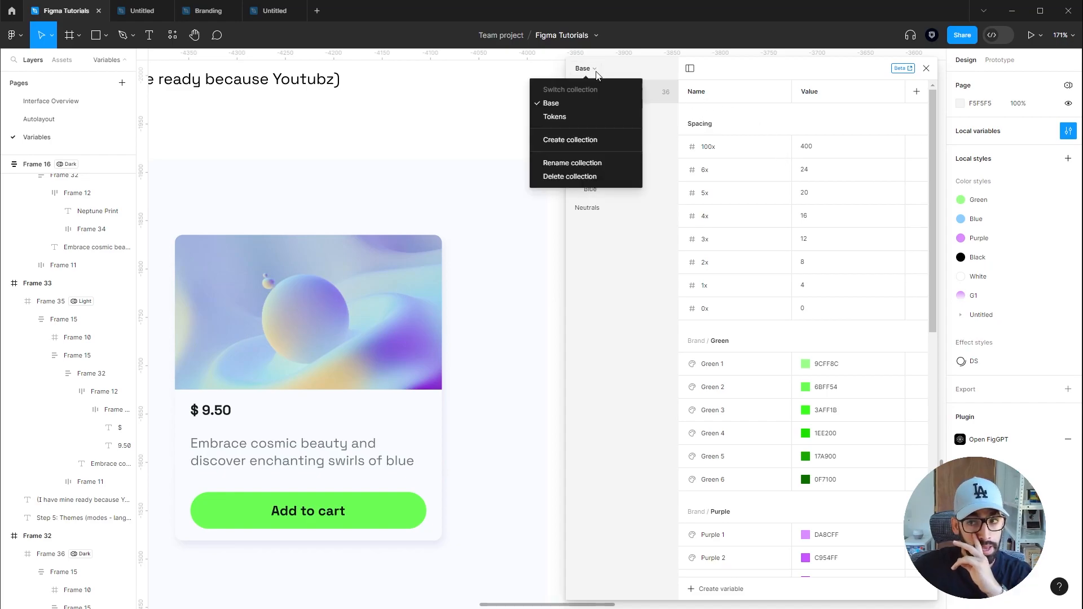
{"action": "left_click", "coordinate": [562, 119]}
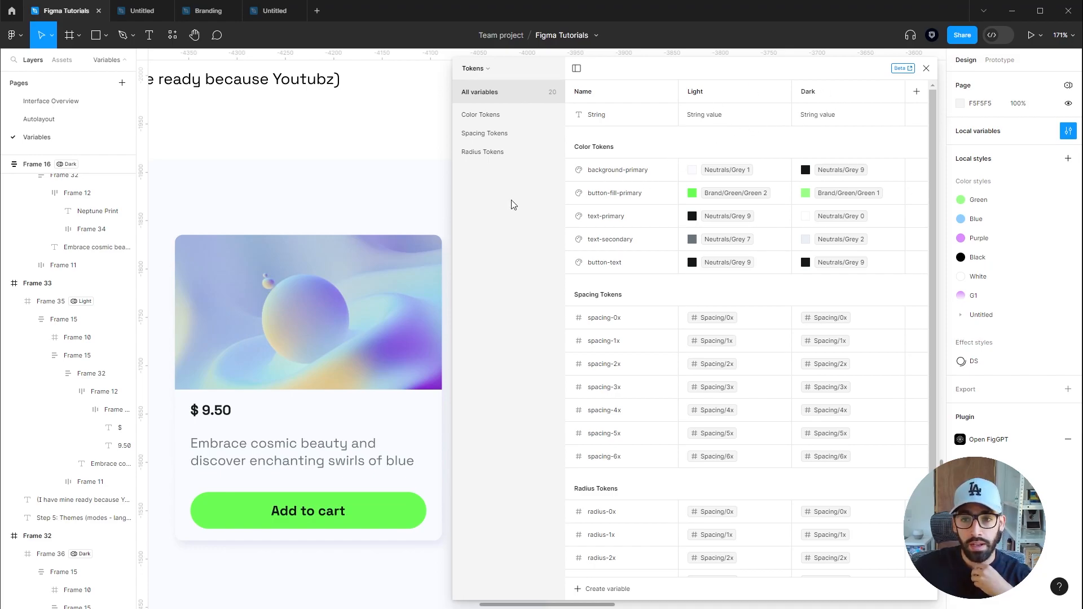
Create a new variable collection named Text
{"action": "left_click", "coordinate": [485, 68]}
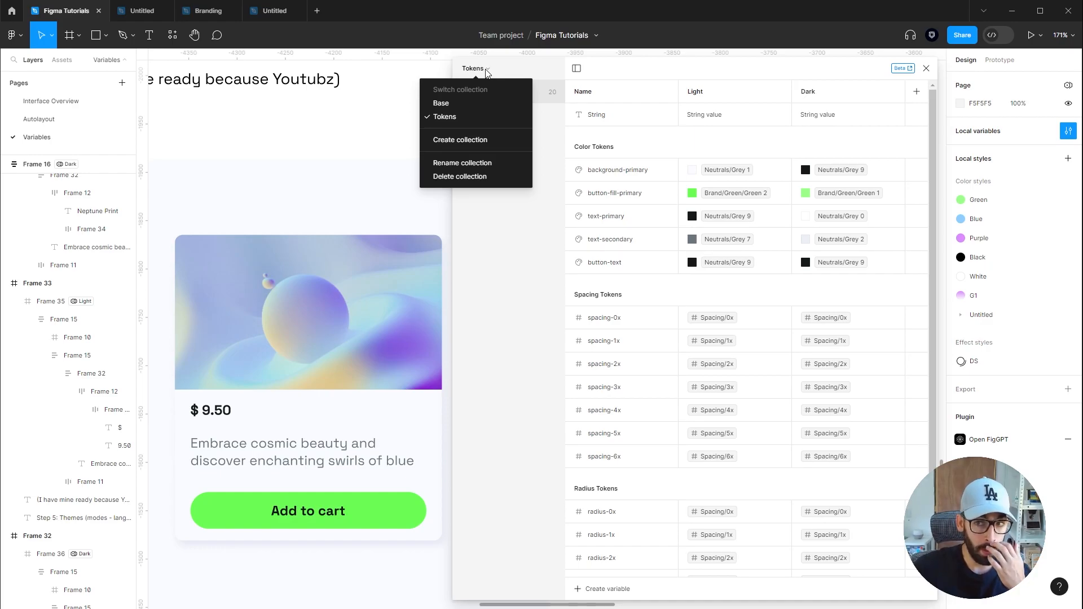
{"action": "left_click", "coordinate": [498, 141]}
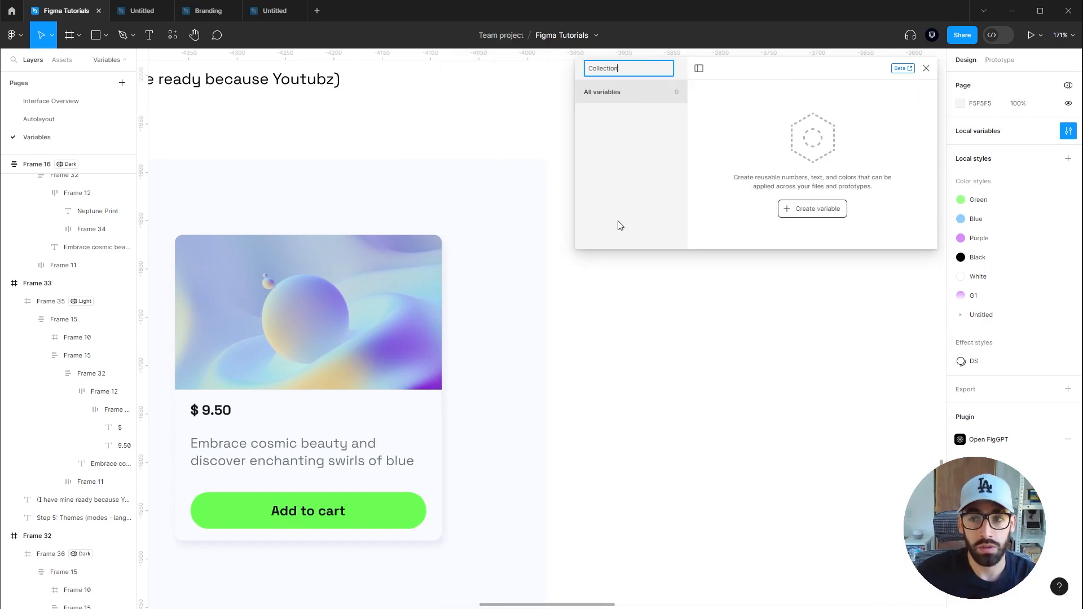
{"action": "type", "text": "Text"}
{"action": "key", "text": "Return"}
Create five string variables in the Text collection
{"action": "scroll", "coordinate": [649, 226], "scroll_direction": "down", "scroll_amount": 3}
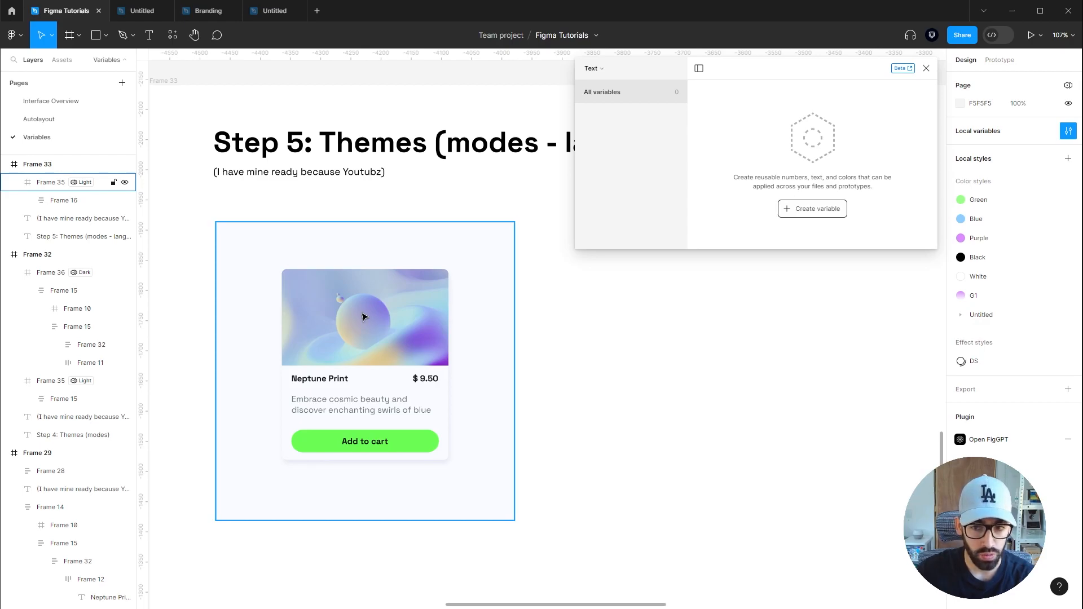
{"action": "scroll", "coordinate": [415, 440], "scroll_direction": "up", "scroll_amount": 5}
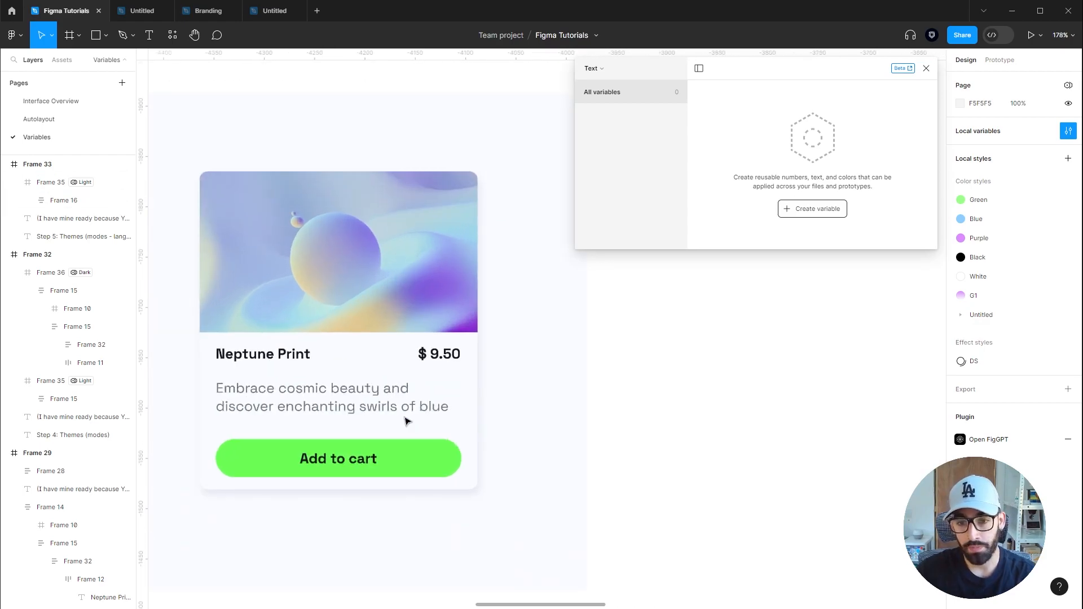
{"action": "left_click", "coordinate": [818, 209]}
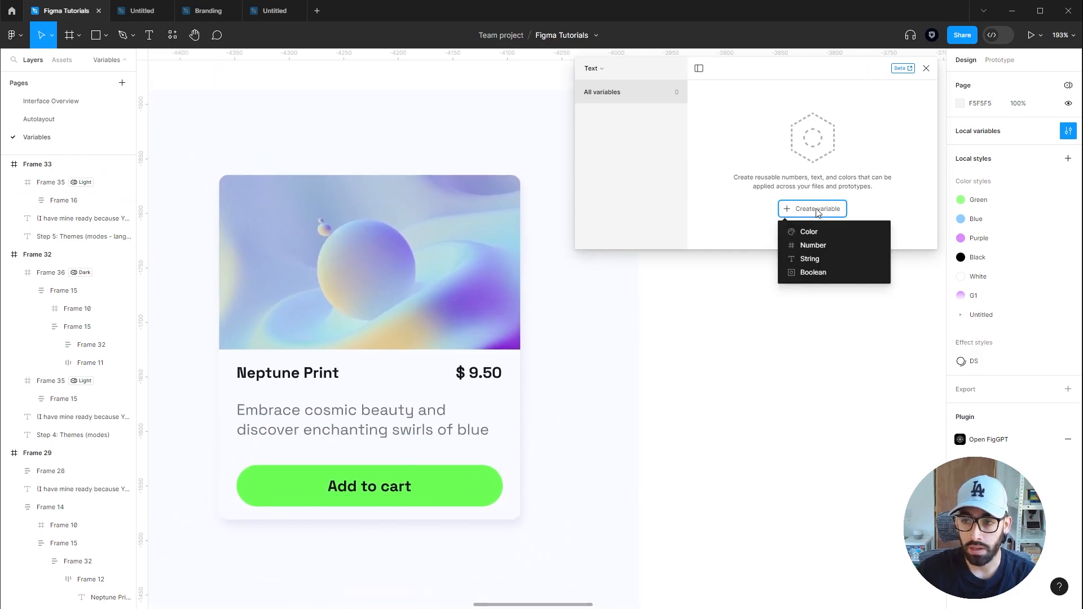
{"action": "left_click", "coordinate": [815, 257]}
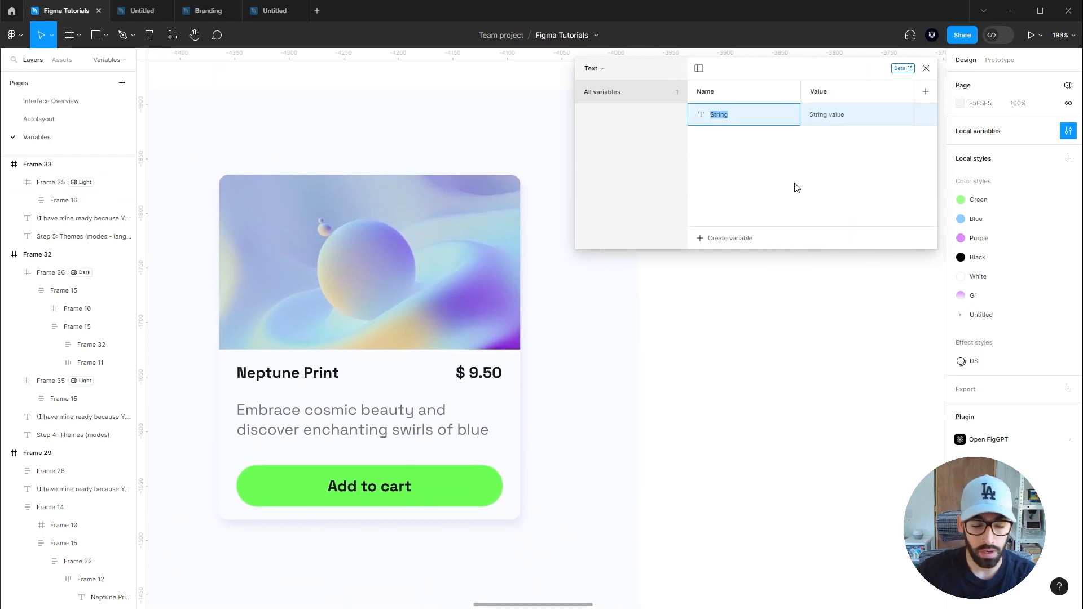
{"action": "key", "text": "shift+Return"}
{"action": "key", "text": "shift+Return"}
{"action": "key", "text": "shift+Return"}
{"action": "key", "text": "shift+Return"}
{"action": "key", "text": "shift+Return"}
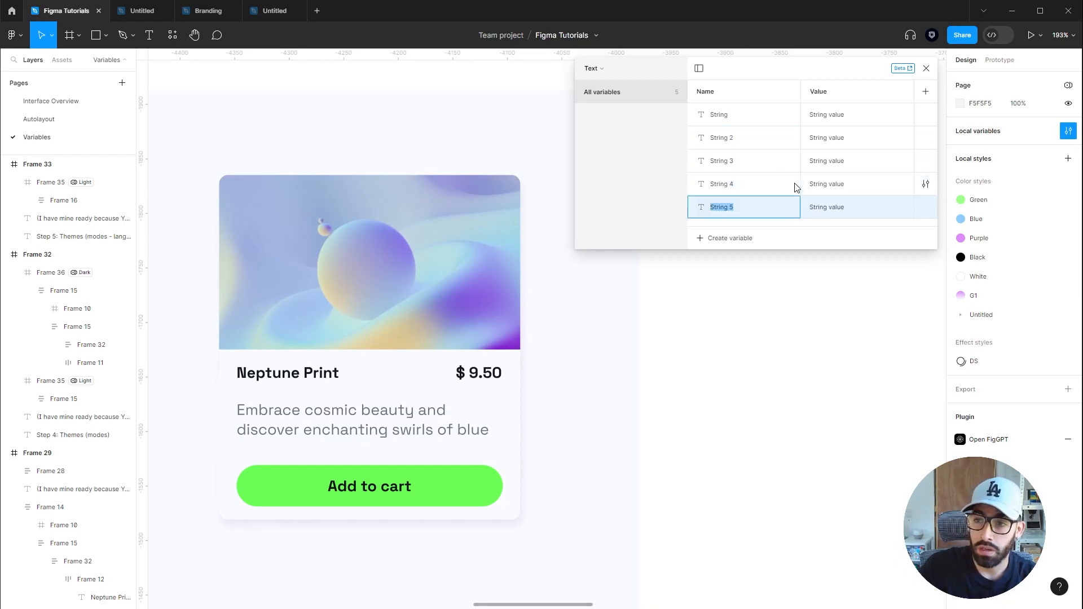
Rename the first string variable product-name and set its value to Neptune Print, copied from the card title
{"action": "double_click", "coordinate": [719, 114]}
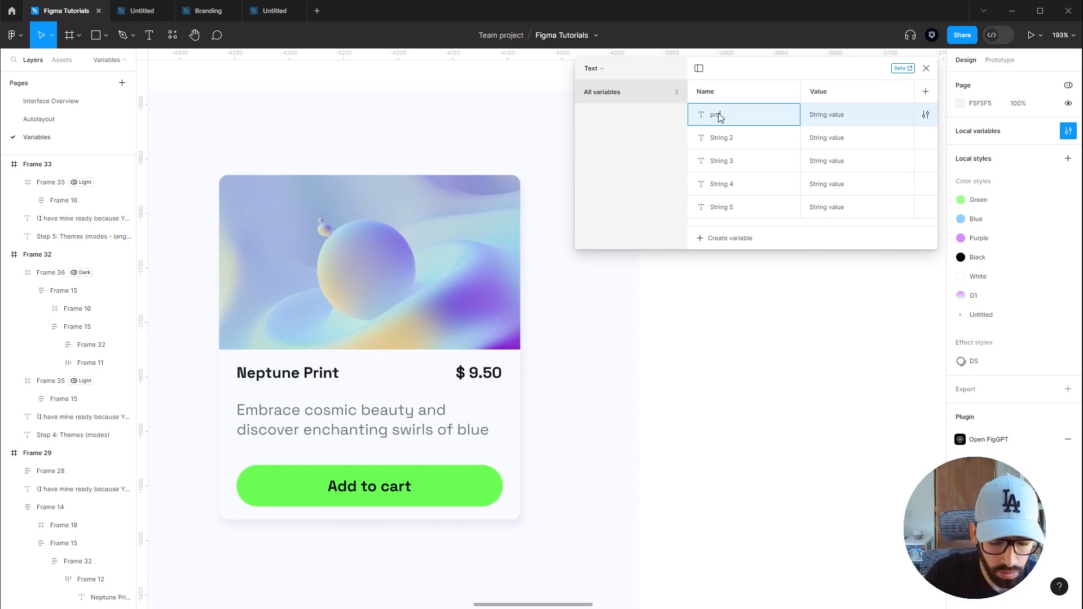
{"action": "type", "text": "product-name"}
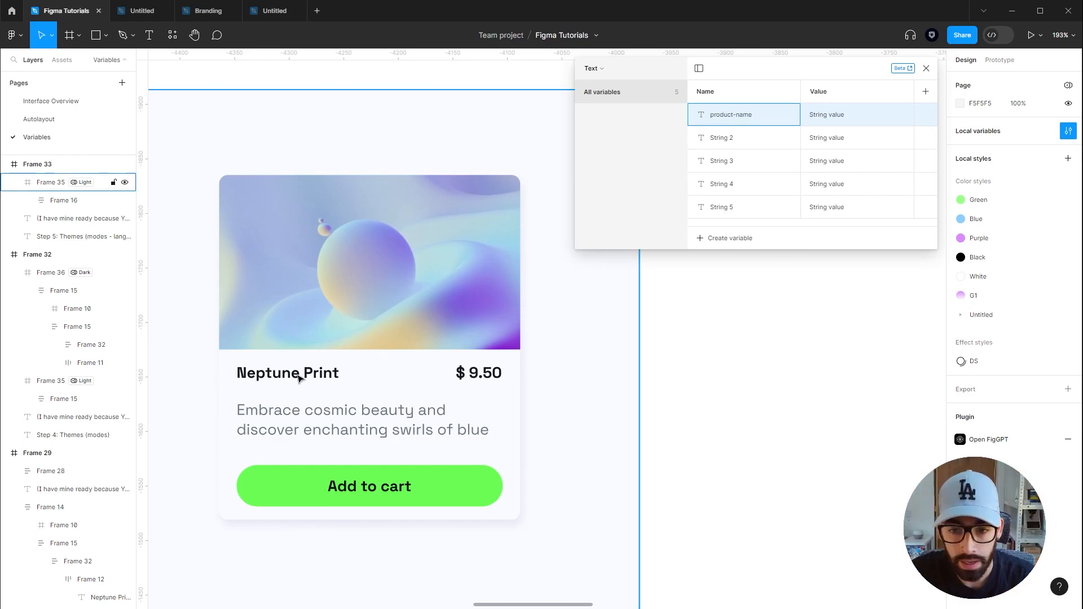
{"action": "left_click", "coordinate": [299, 375]}
{"action": "double_click", "coordinate": [299, 375]}
{"action": "double_click", "coordinate": [299, 375]}
{"action": "key", "text": "ctrl+c"}
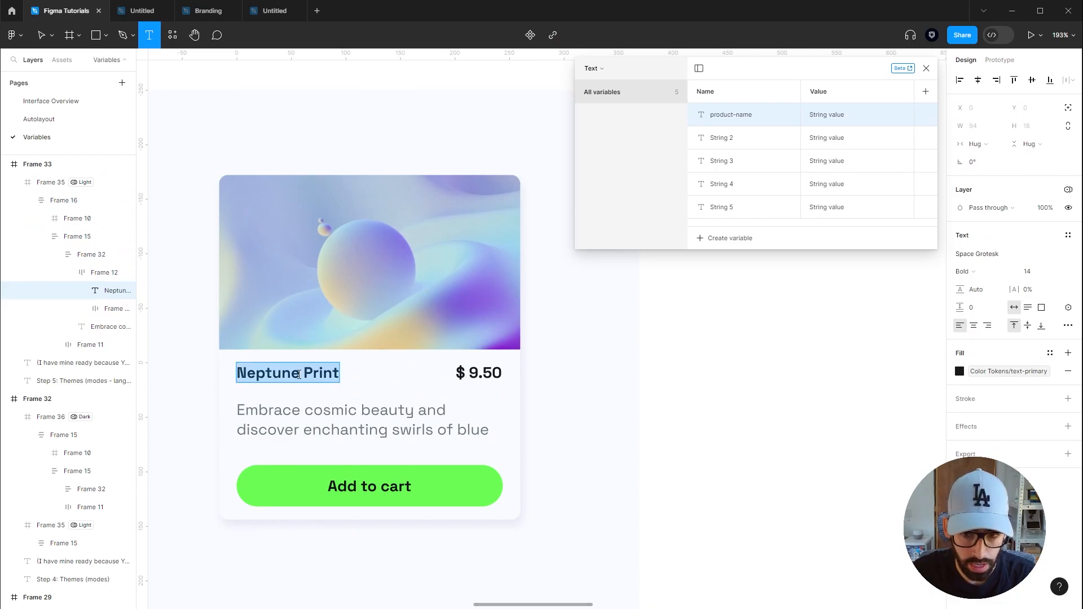
{"action": "double_click", "coordinate": [828, 115]}
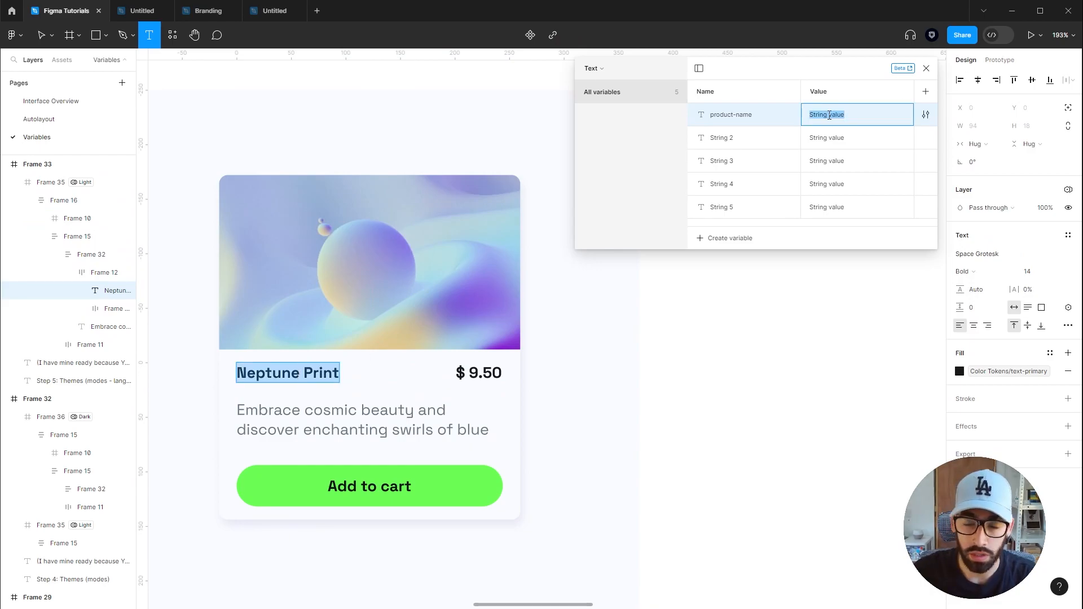
{"action": "key", "text": "ctrl+v"}
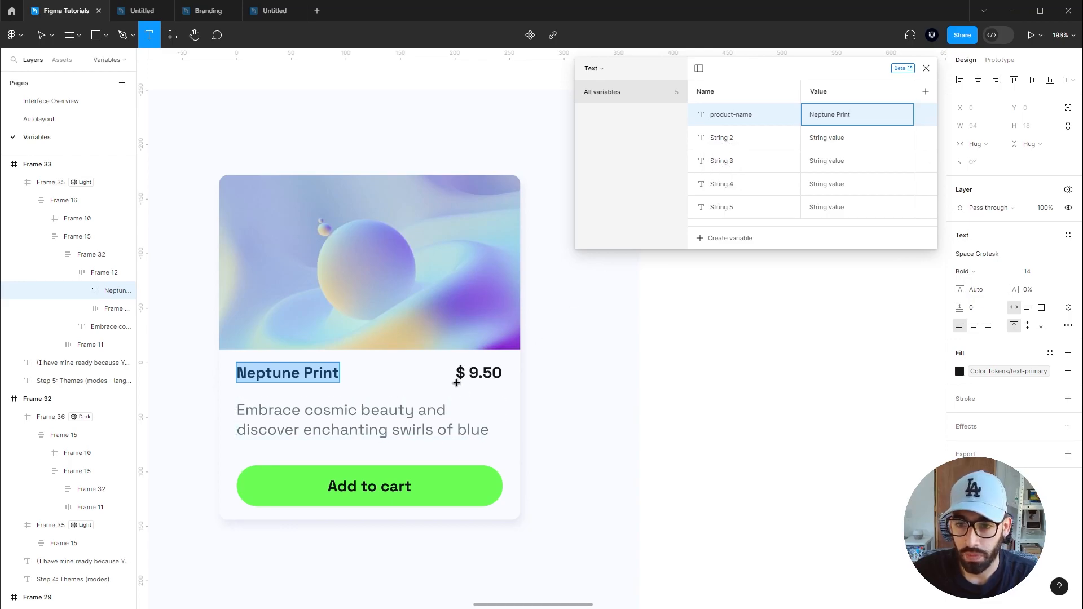
Name the other variables price, product-description, button-text and currency, with values 9.50, the card description, Add to cart and $
{"action": "double_click", "coordinate": [727, 144]}
{"action": "type", "text": "price"}
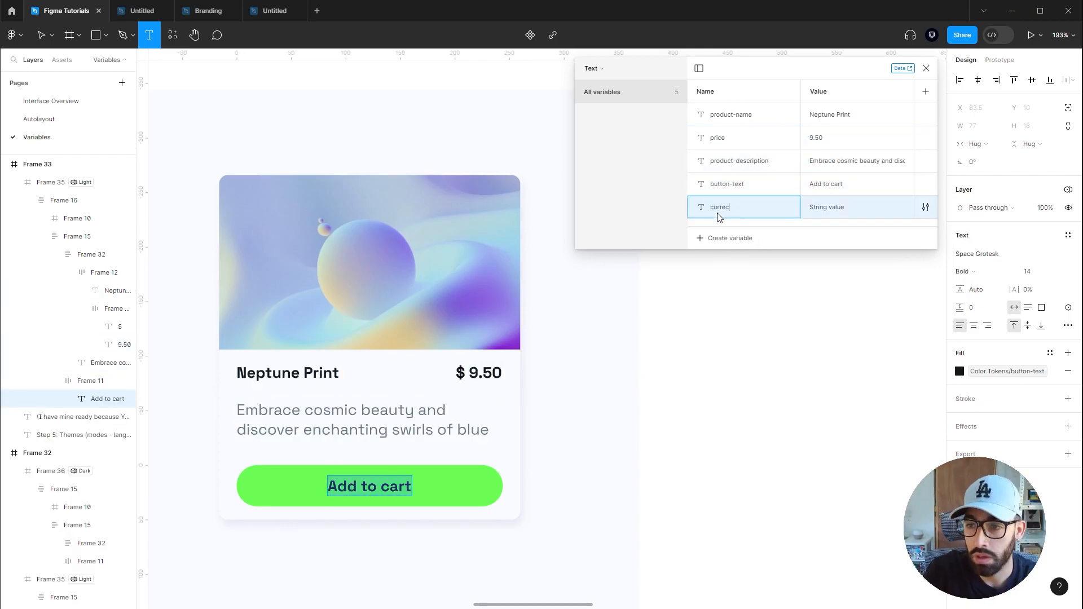
{"action": "key", "text": "Tab"}
{"action": "type", "text": "$"}
{"action": "key", "text": "Left"}
{"action": "type", "text": "COP"}
{"action": "key", "text": "BackSpace"}
{"action": "key", "text": "BackSpace"}
{"action": "key", "text": "BackSpace"}
{"action": "left_click", "coordinate": [823, 74]}
{"action": "key", "text": "Escape"}
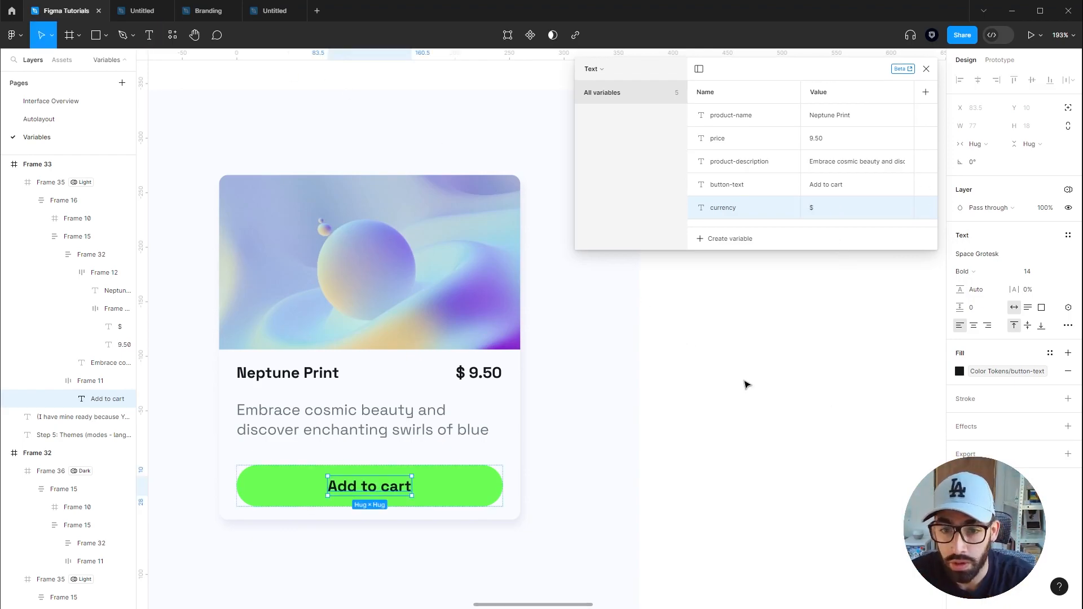
Bind the card title text to the product-name variable
{"action": "key", "text": "Escape"}
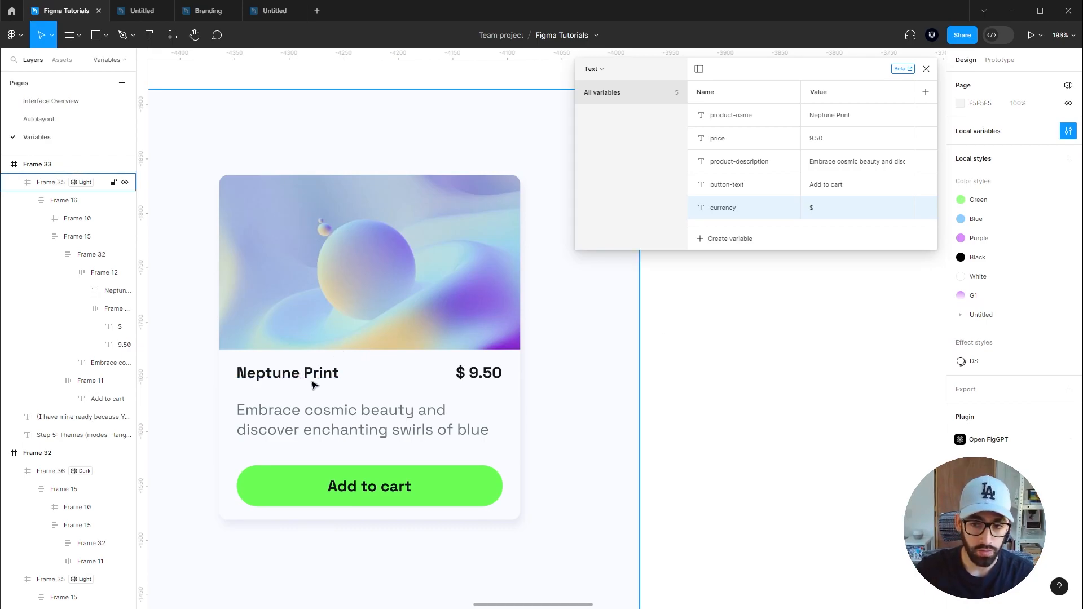
{"action": "left_click", "coordinate": [266, 377]}
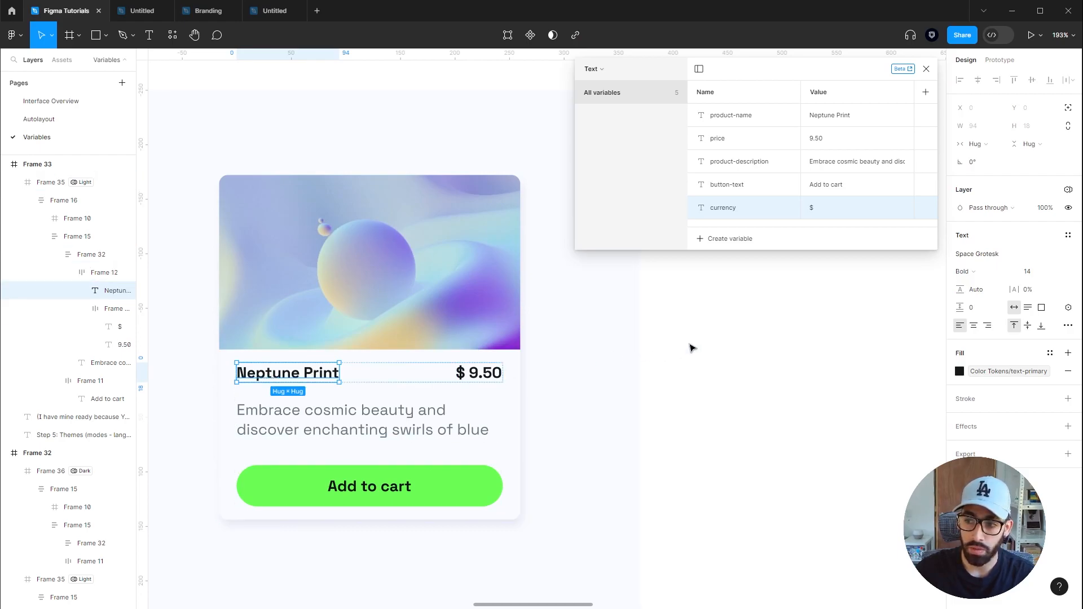
{"action": "left_click", "coordinate": [1069, 308]}
{"action": "scroll", "coordinate": [1005, 441], "scroll_direction": "down", "scroll_amount": 5}
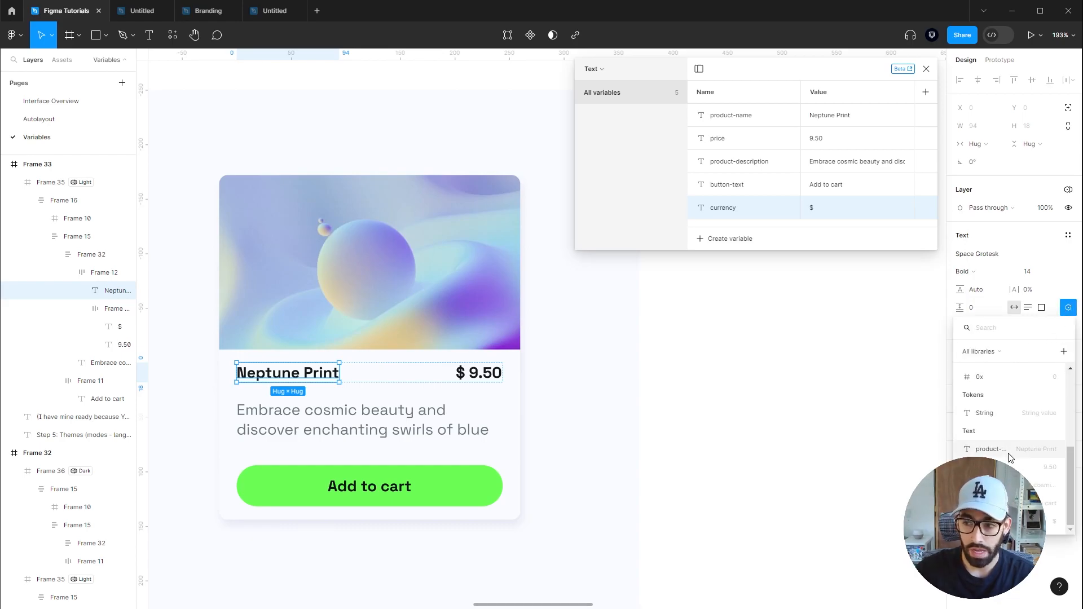
{"action": "left_click", "coordinate": [1014, 456]}
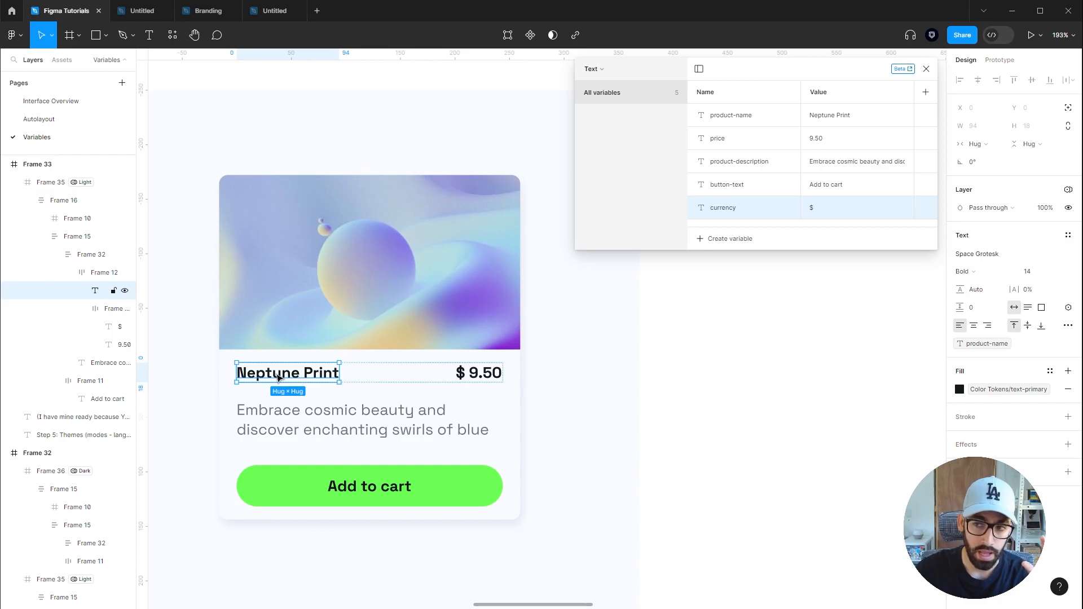
Bind the currency symbol, price, description and button texts to their matching Text variables
{"action": "double_click", "coordinate": [461, 376]}
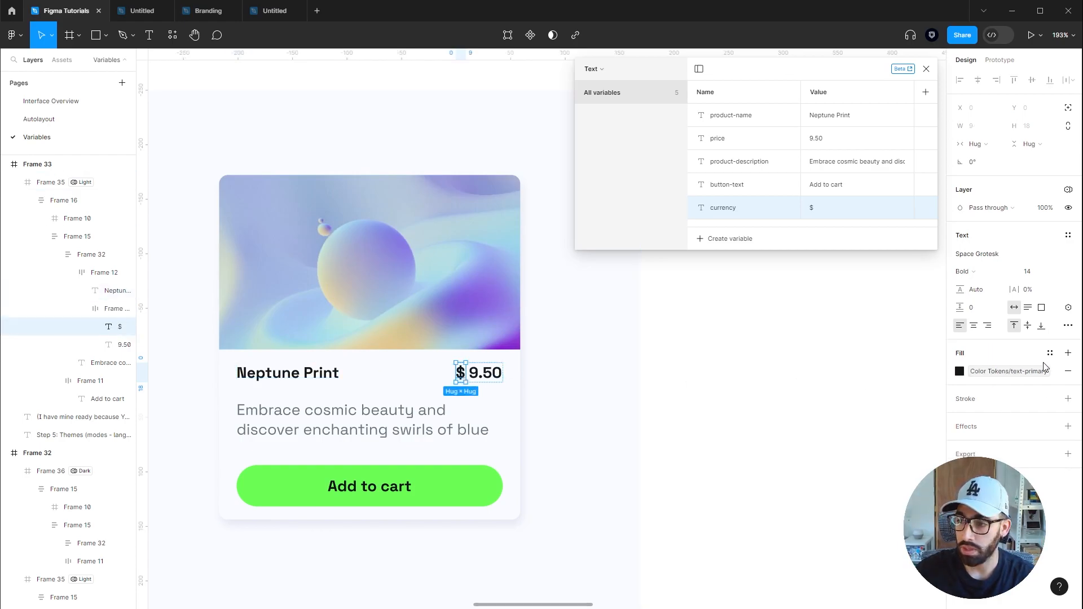
{"action": "left_click", "coordinate": [1068, 307]}
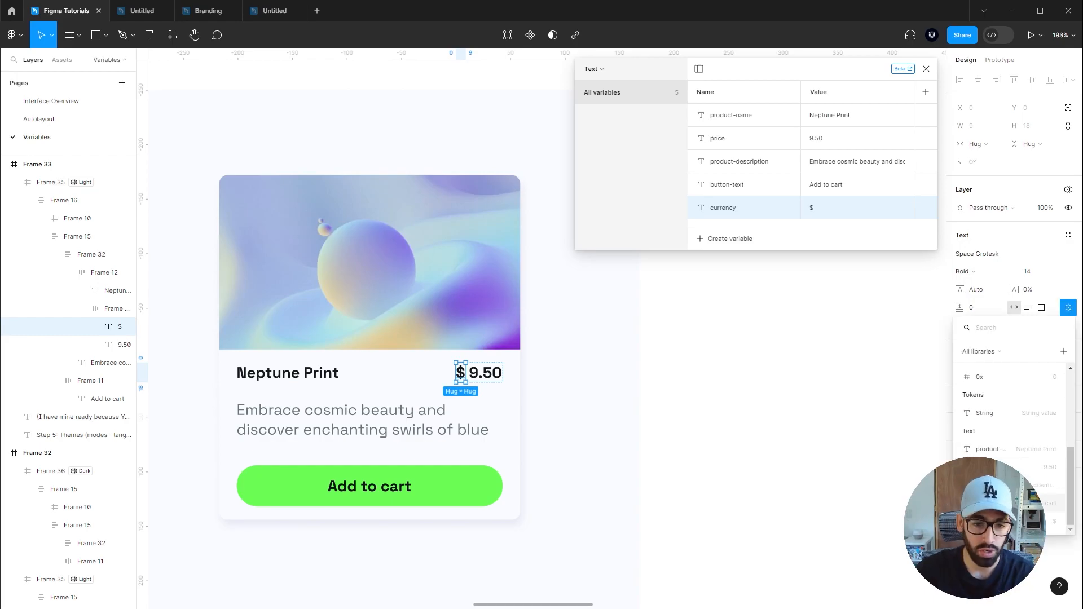
{"action": "left_click", "coordinate": [1004, 521]}
{"action": "left_click", "coordinate": [486, 374]}
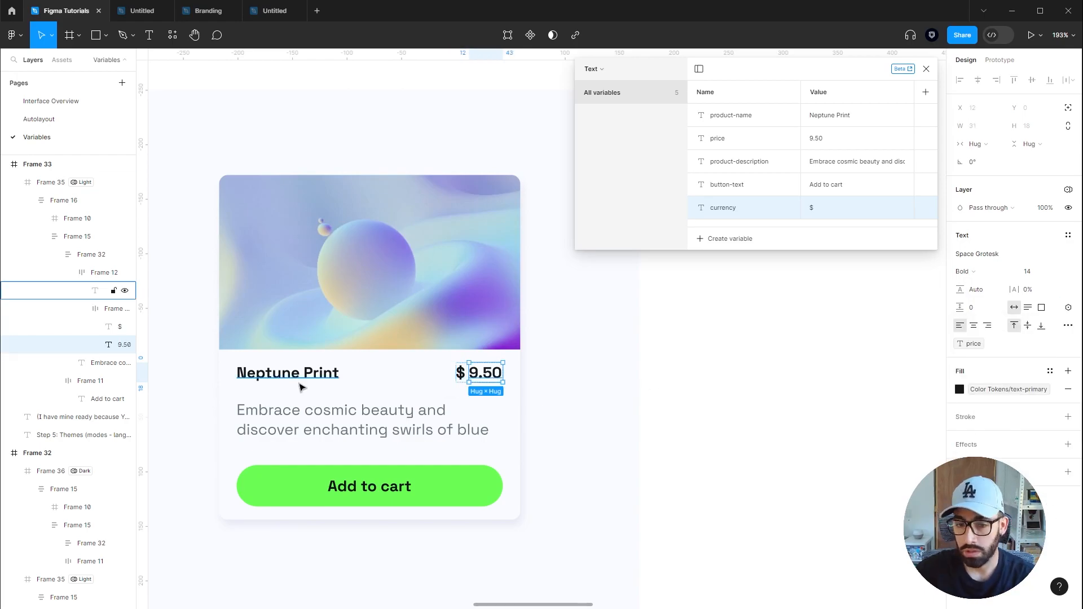
{"action": "left_click", "coordinate": [352, 424]}
{"action": "left_click", "coordinate": [393, 488], "text": "ctrl"}
{"action": "left_click", "coordinate": [603, 332]}
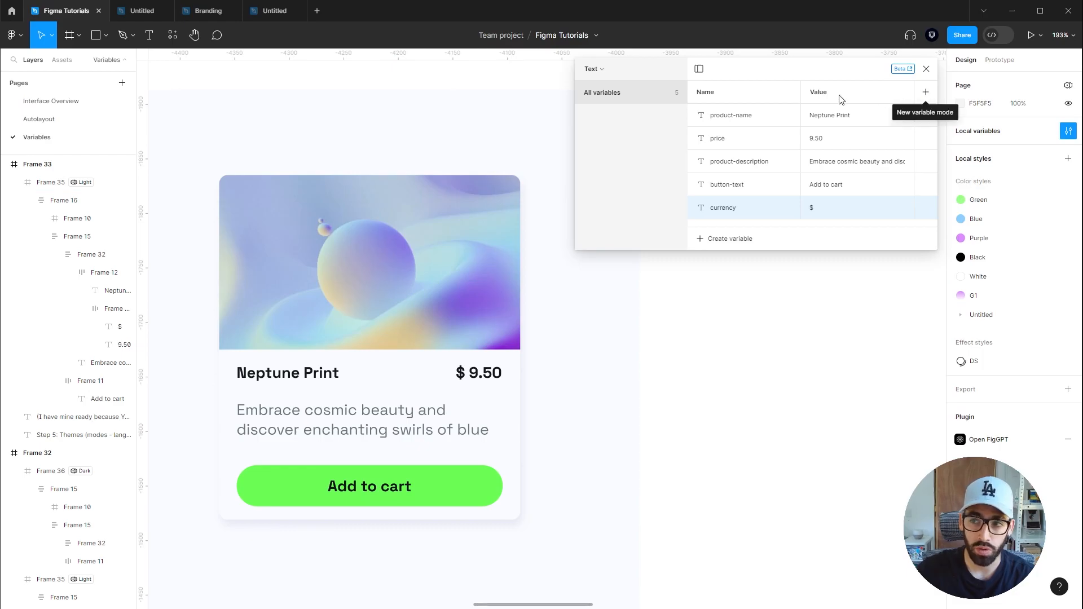
Add a second mode to the Text collection and rename the two modes English and Spanish
{"action": "left_click", "coordinate": [924, 95]}
{"action": "double_click", "coordinate": [825, 93]}
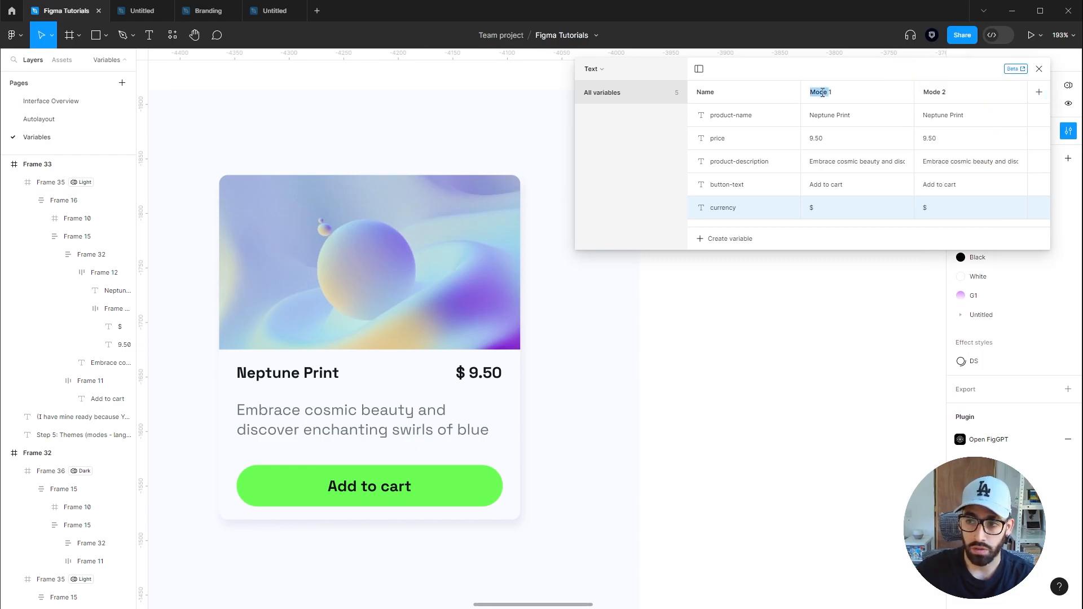
{"action": "type", "text": "English"}
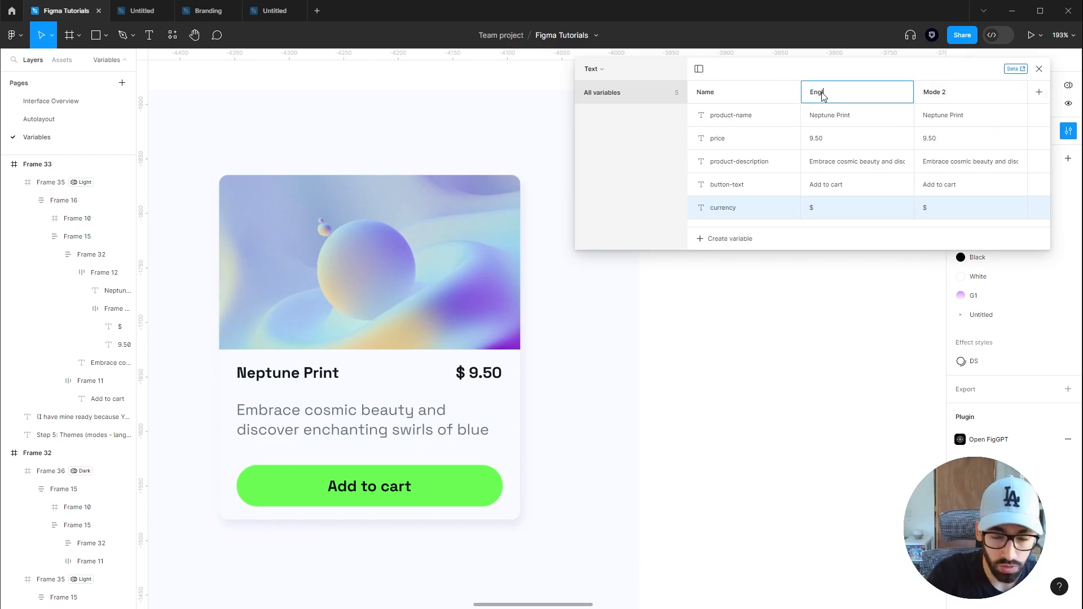
{"action": "double_click", "coordinate": [931, 93]}
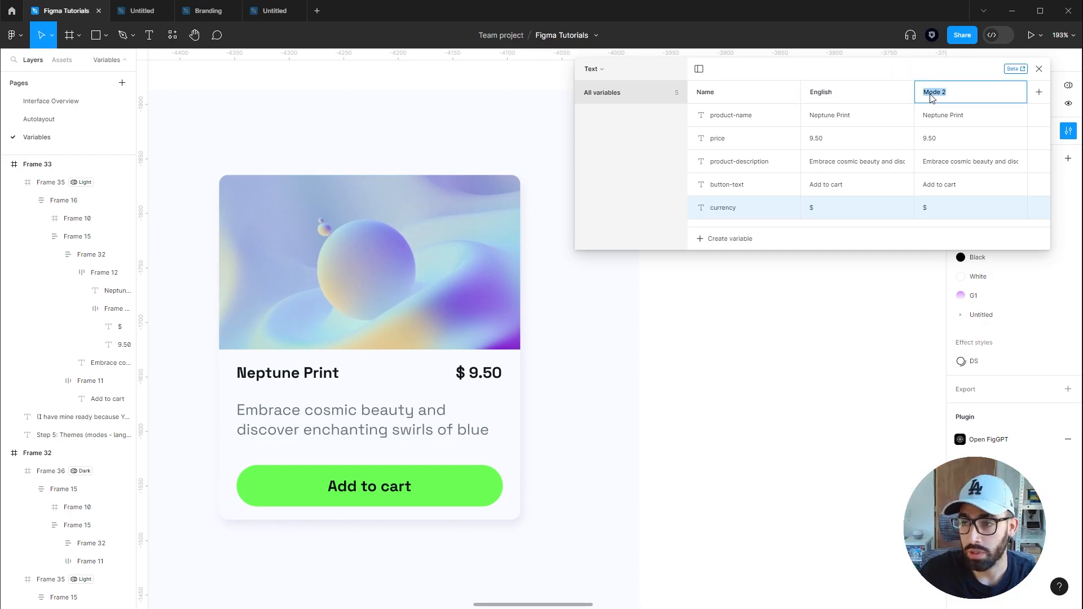
{"action": "type", "text": "Spanish"}
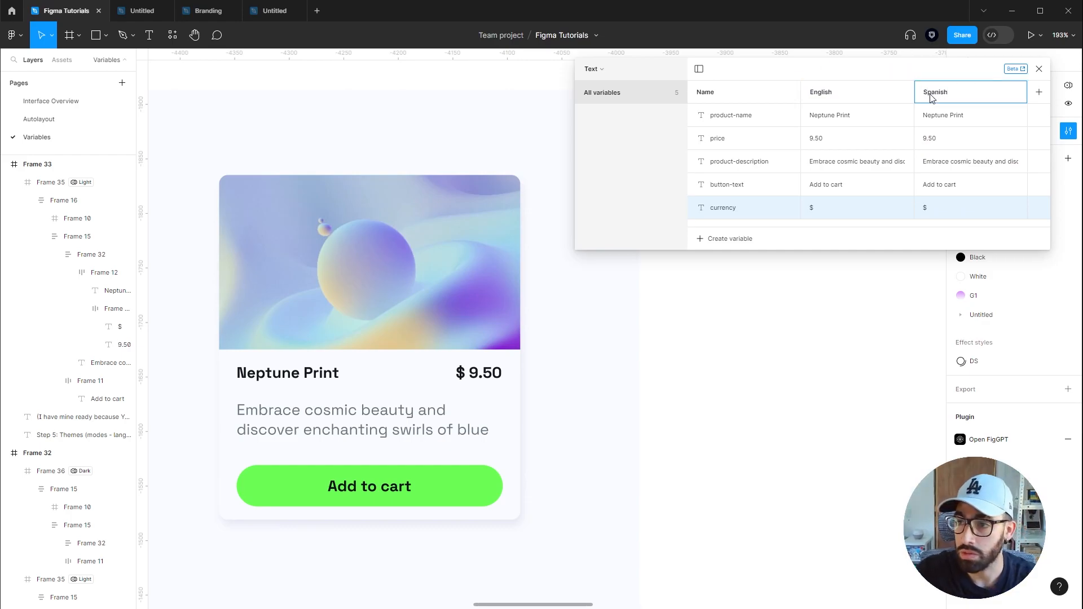
{"action": "left_click", "coordinate": [862, 63]}
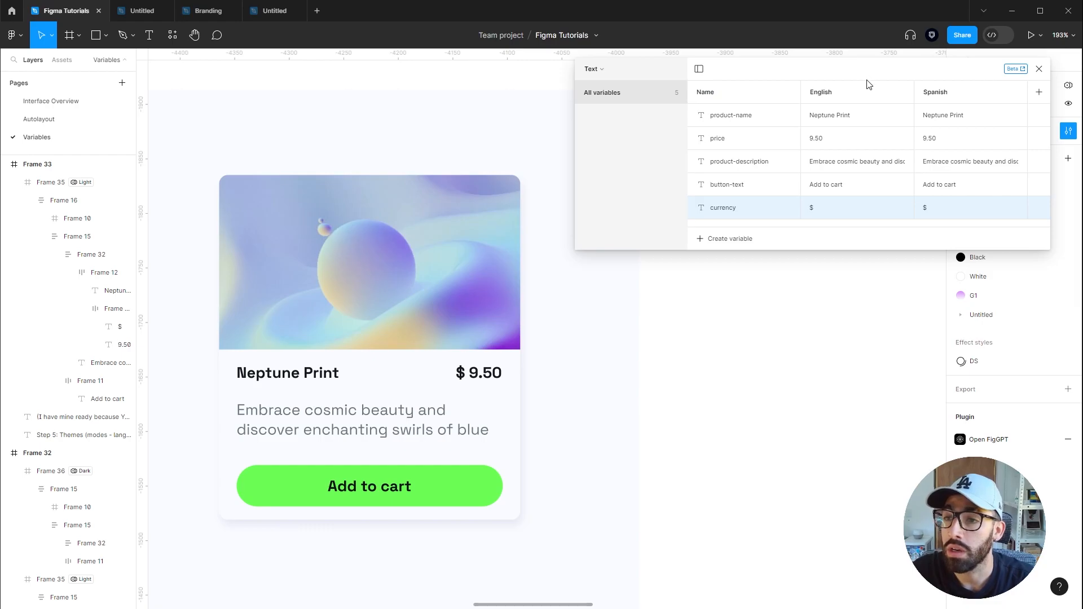
Set the Spanish values of product-name and price to Print Neptuno and 40.000
{"action": "double_click", "coordinate": [950, 118]}
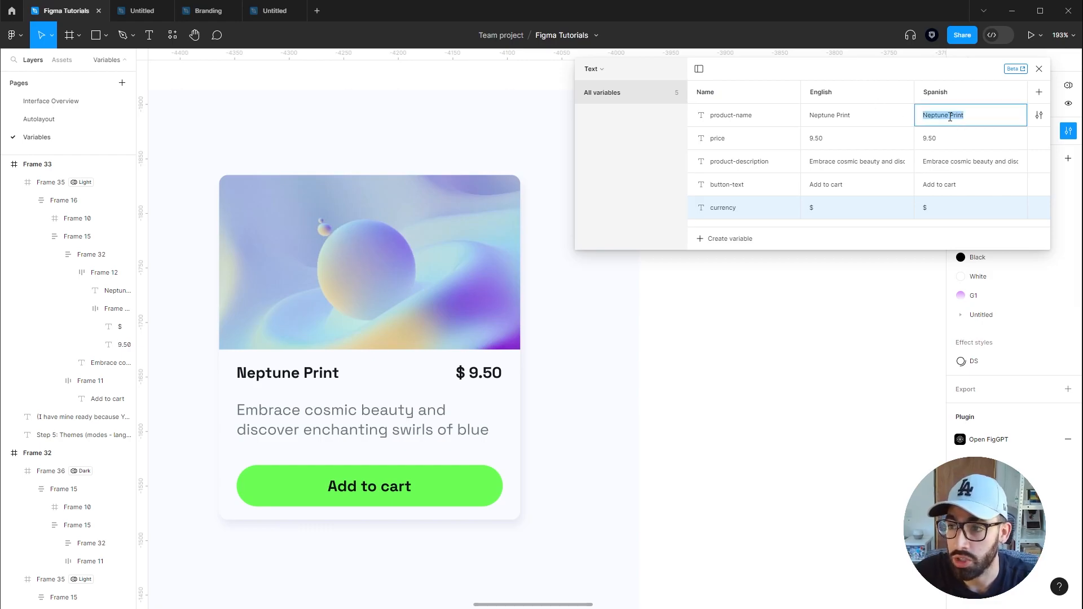
{"action": "type", "text": "Print Neptuno"}
{"action": "key", "text": "Tab"}
{"action": "type", "text": "40.000"}
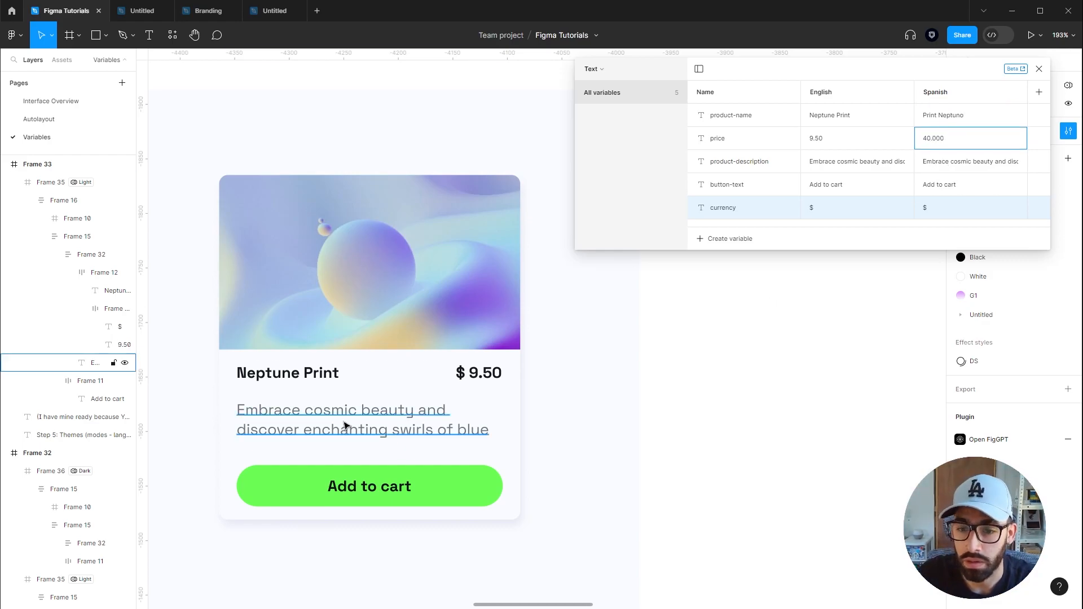
Paste a Spanish translation of the description into its Spanish value and set button-text to Agregar al Carrito
{"action": "double_click", "coordinate": [346, 426]}
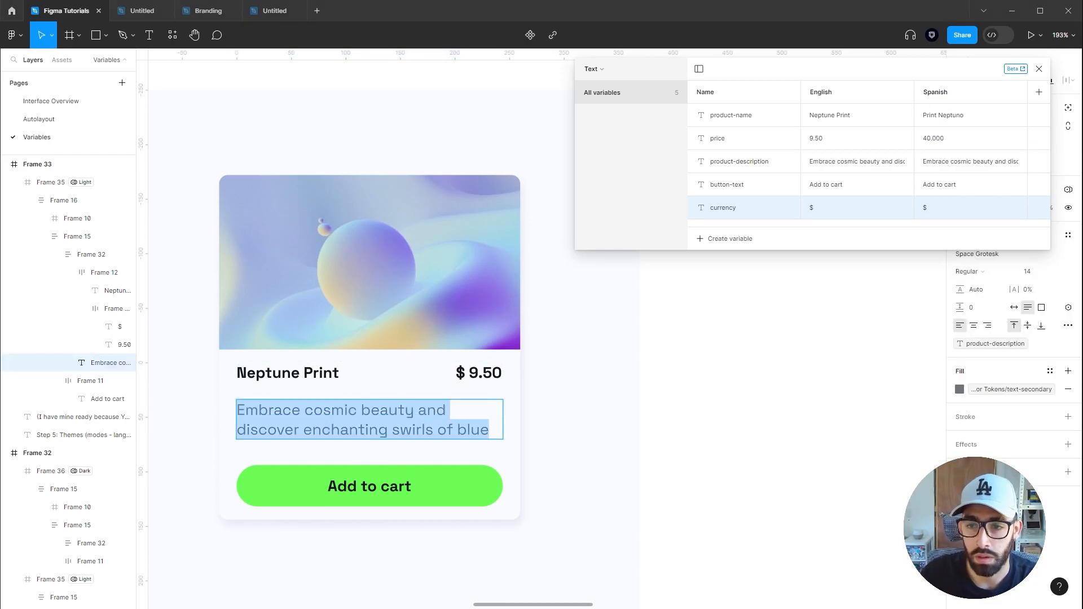
{"action": "key", "text": "alt+Tab"}
{"action": "left_click", "coordinate": [959, 163]}
{"action": "key", "text": "ctrl+v"}
{"action": "left_click", "coordinate": [950, 185]}
{"action": "type", "text": "Agregar al Carrito"}
{"action": "left_click", "coordinate": [938, 213]}
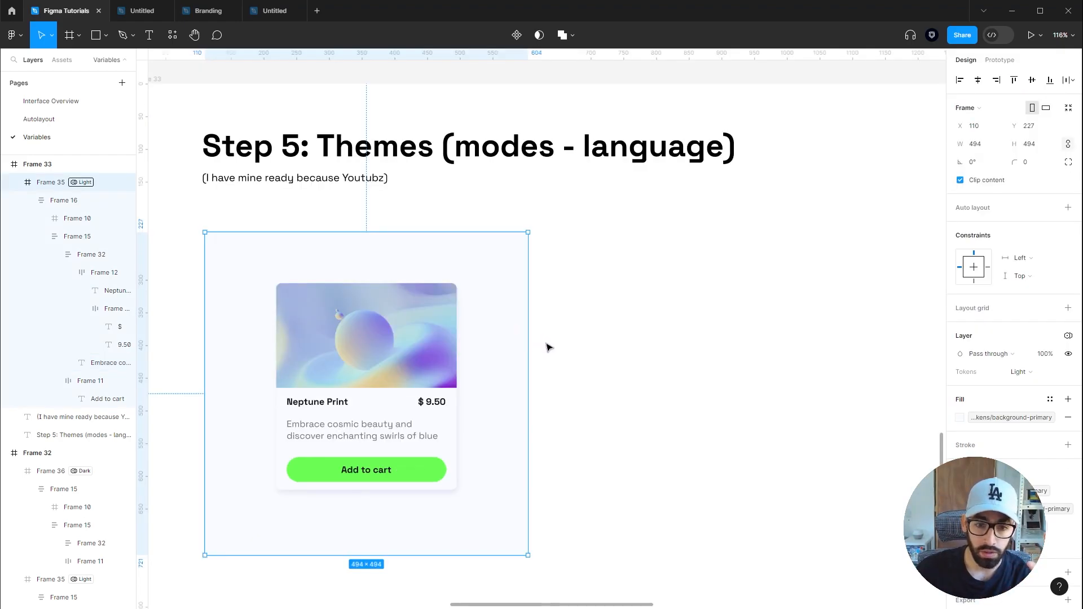
Set the original card frame's Text variable mode to English
{"action": "left_click", "coordinate": [1068, 338]}
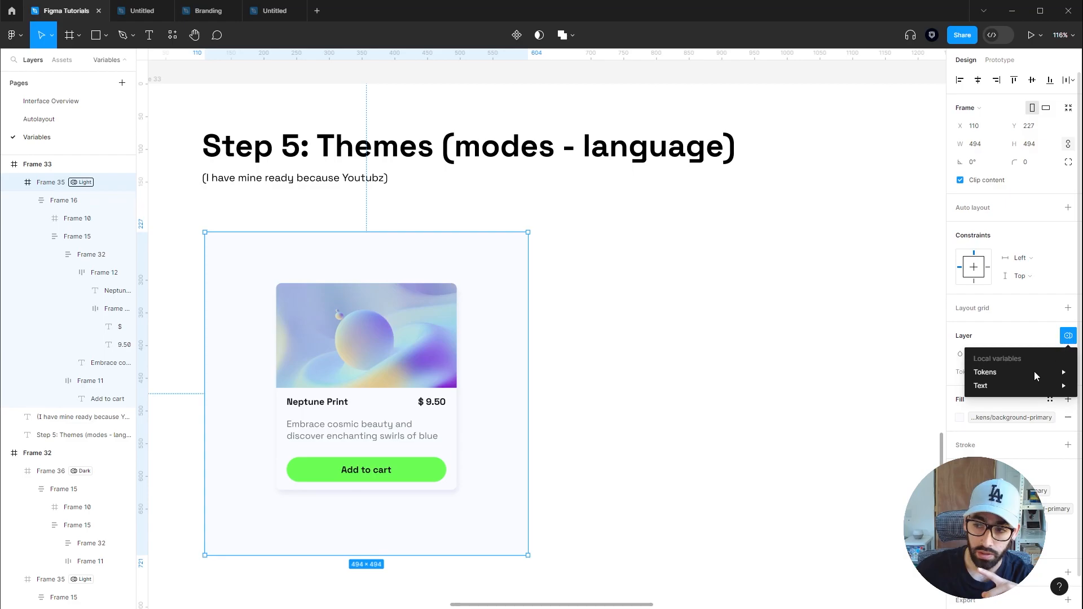
{"action": "mouse_move", "coordinate": [1014, 388]}
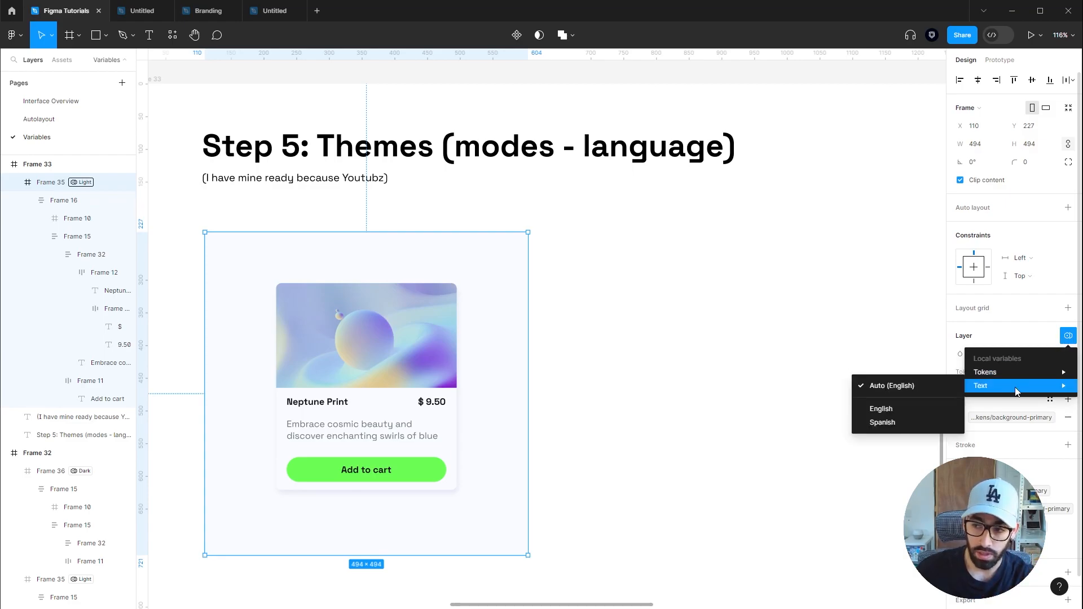
{"action": "left_click", "coordinate": [908, 408]}
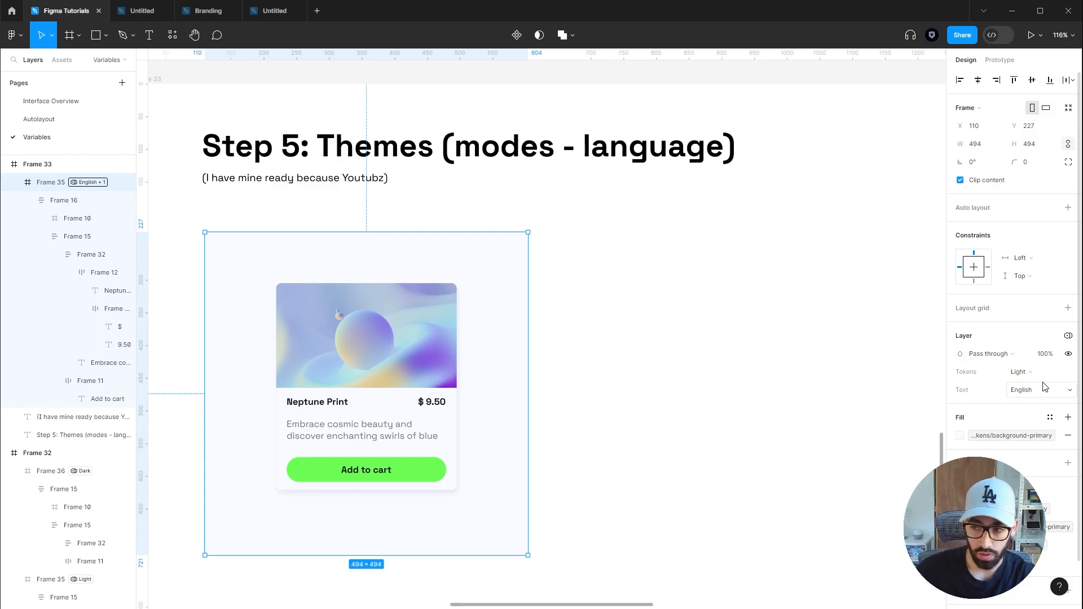
Duplicate the card frame beside the original and set the copy's modes to Spanish text and Dark tokens
{"action": "left_click_drag", "start_coordinate": [341, 254], "coordinate": [670, 273]}
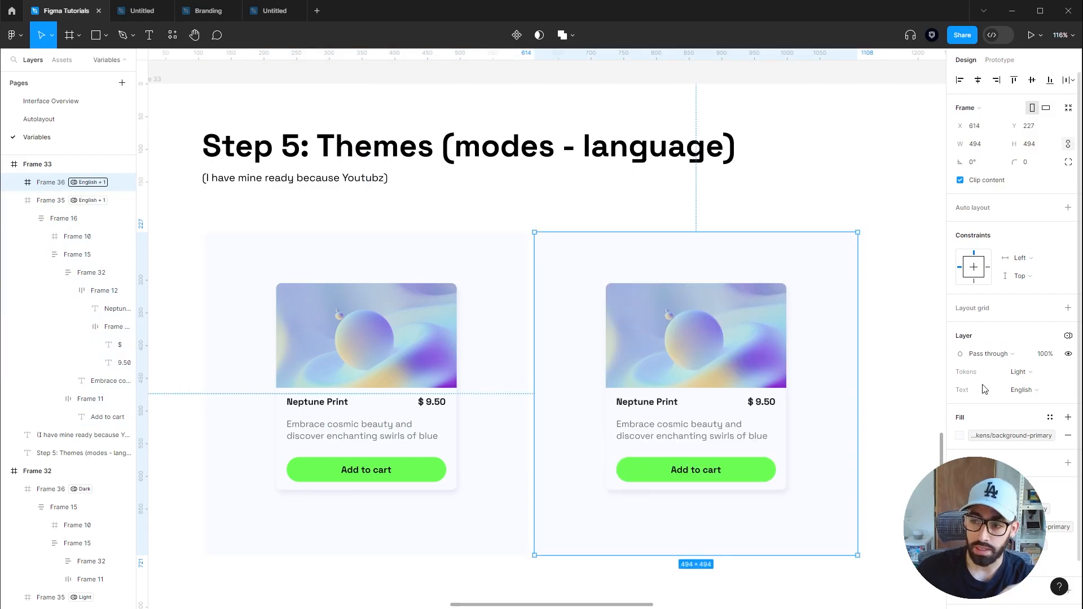
{"action": "left_click", "coordinate": [1037, 393]}
{"action": "left_click", "coordinate": [1036, 404]}
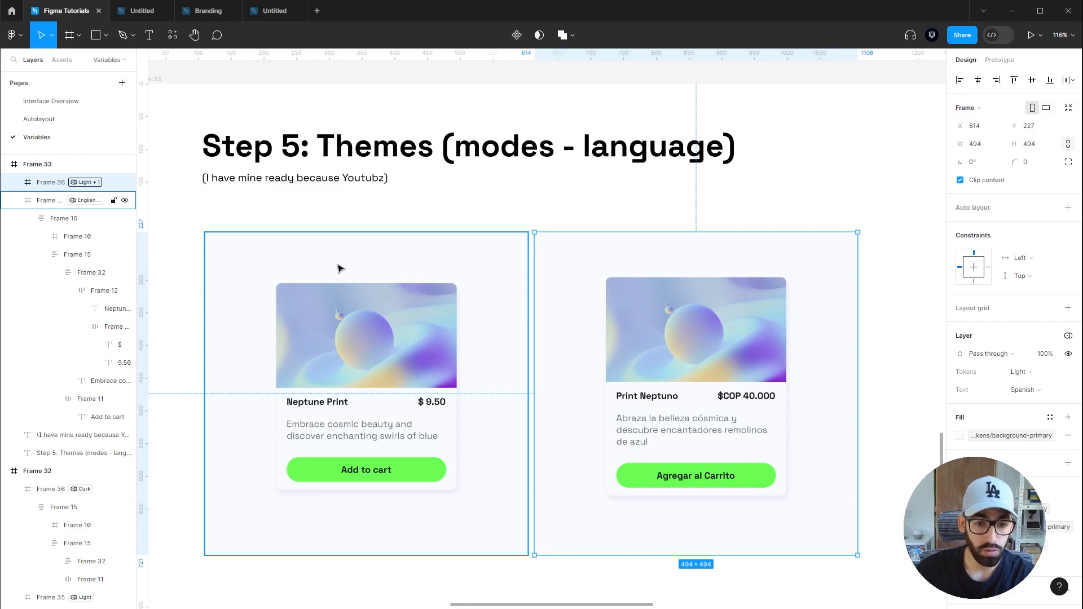
{"action": "left_click", "coordinate": [1033, 372]}
{"action": "left_click", "coordinate": [1032, 386]}
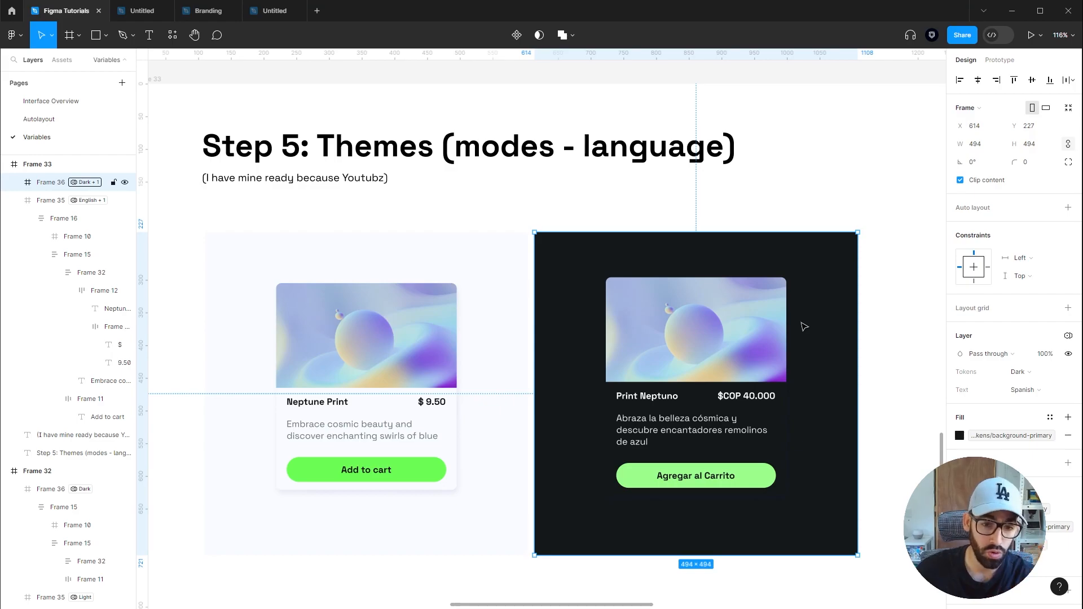
Change the duplicated frame's background fill to a dark grey swatch
{"action": "left_click", "coordinate": [959, 436]}
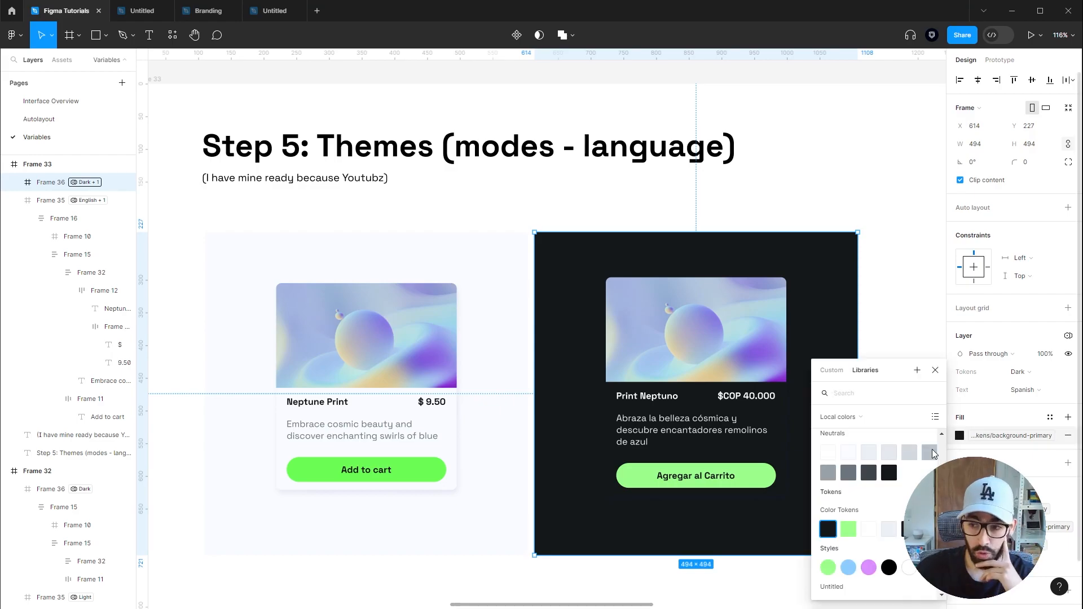
{"action": "left_click", "coordinate": [850, 478]}
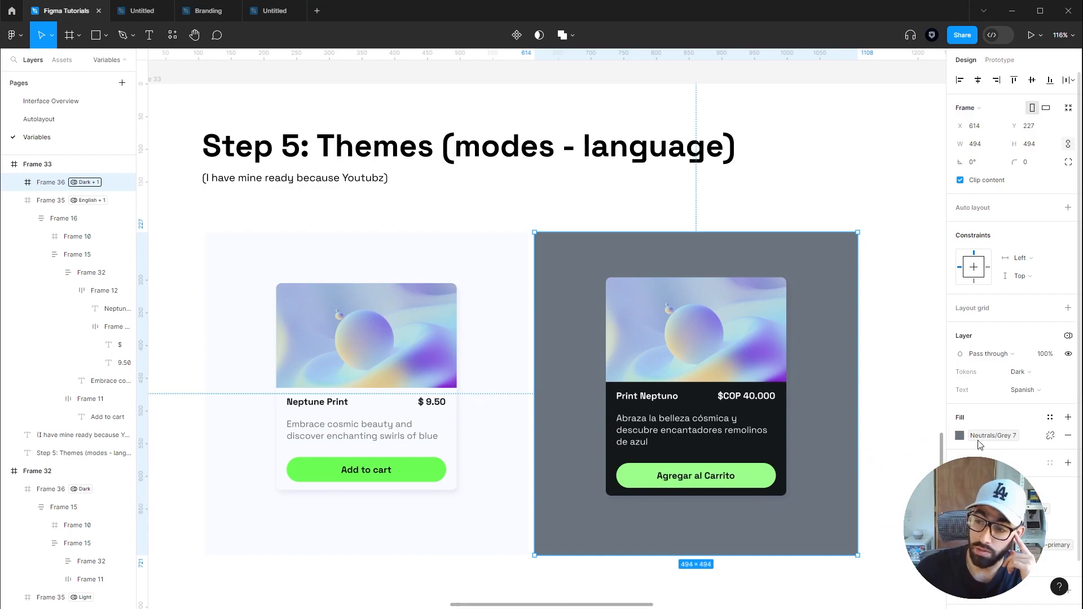
{"action": "left_click", "coordinate": [960, 436]}
{"action": "left_click", "coordinate": [866, 532]}
{"action": "left_click", "coordinate": [907, 358]}
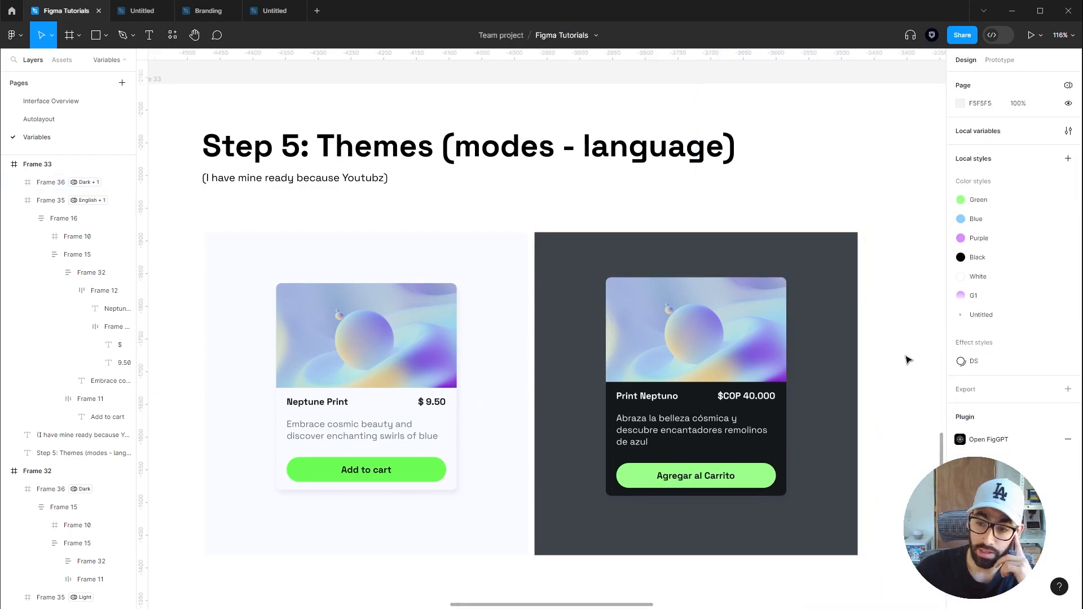